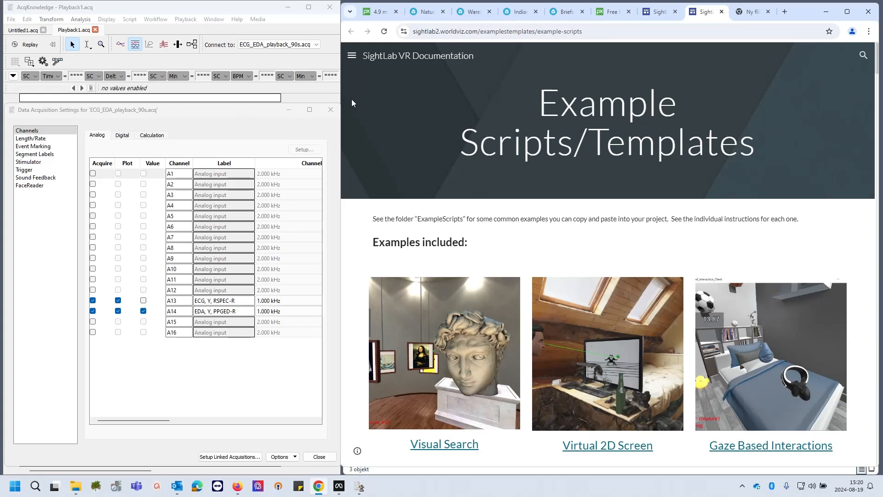
Close the data acquisition settings for ECG_EDA_playback_90s.acq and switch to the Projects folder in File Explorer.
click(178, 120)
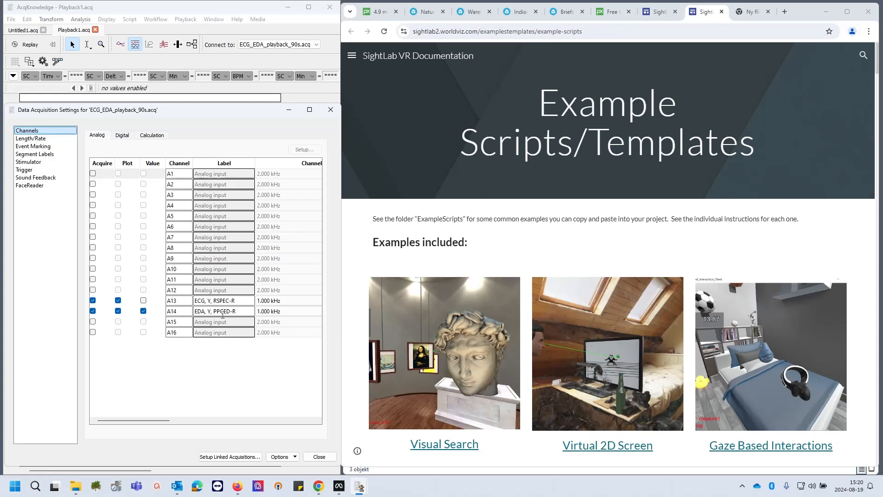
click(317, 457)
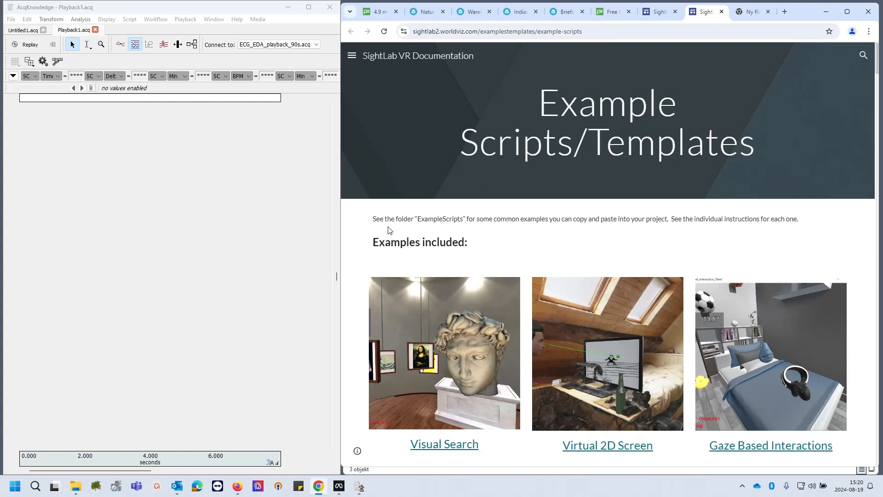
mouse_move(76, 486)
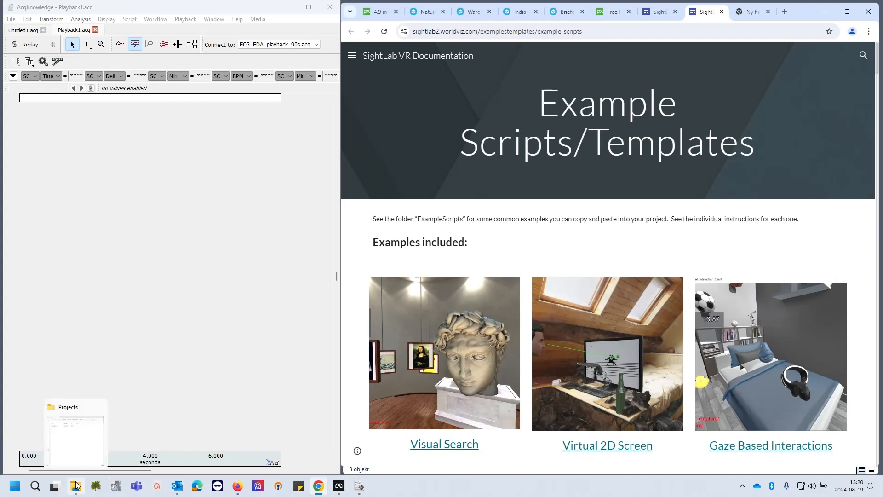
click(79, 433)
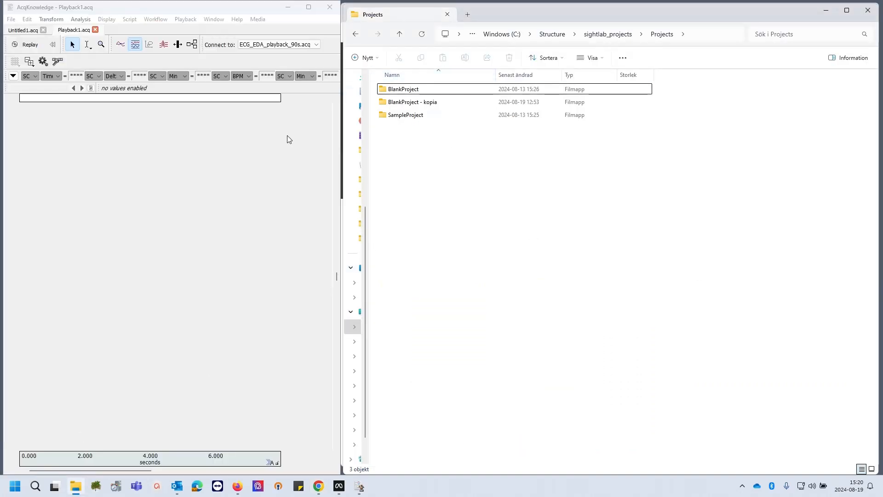
click(497, 20)
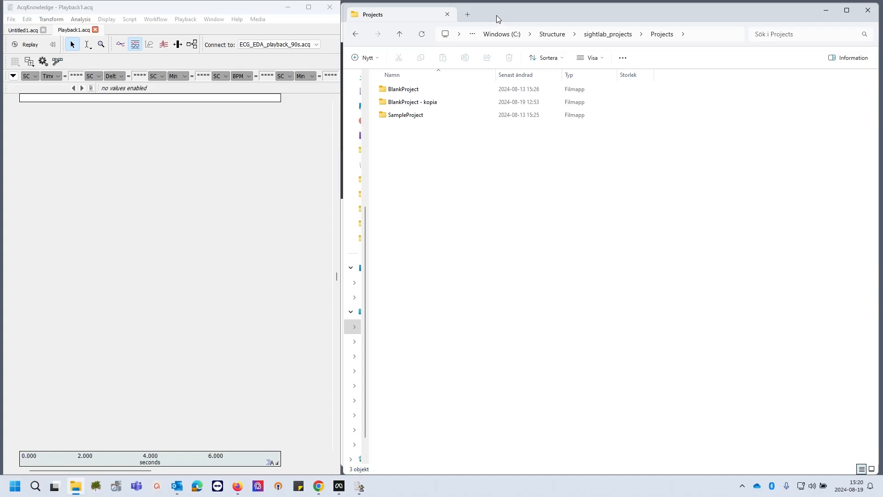
click(502, 14)
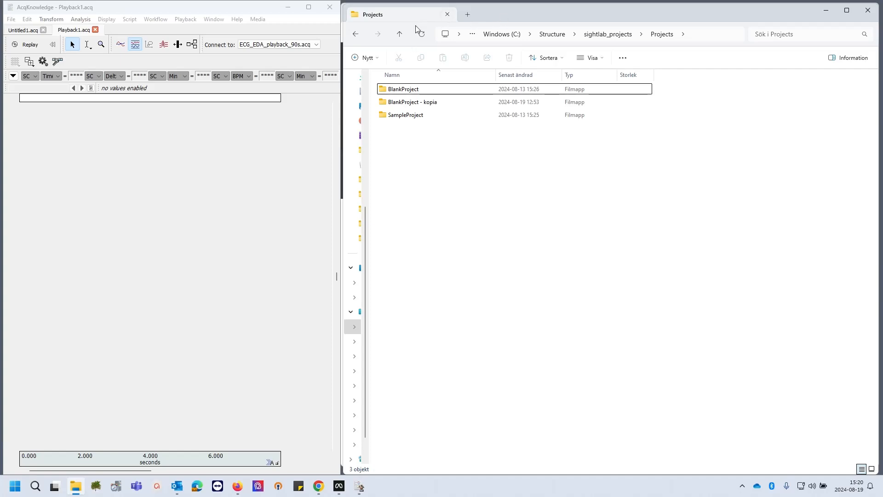
Look through the sightlab_projects folder and open BlankProject inside its Projects folder.
click(600, 38)
double_click(430, 166)
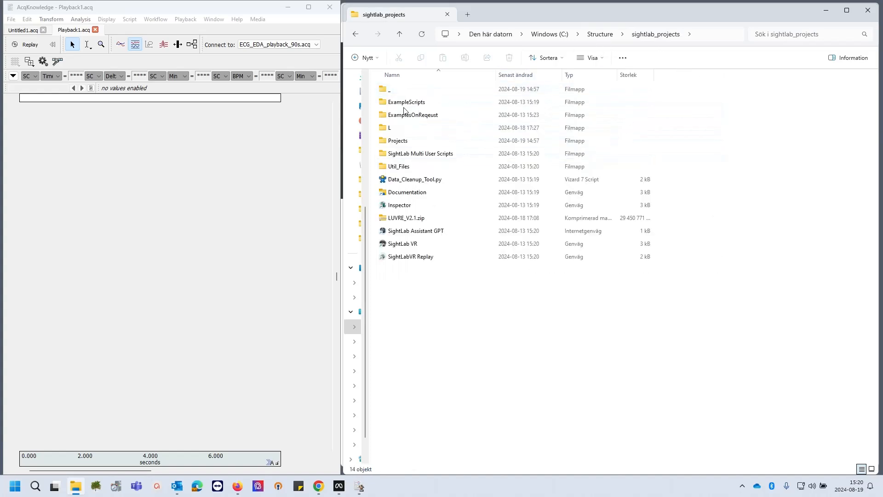
double_click(404, 142)
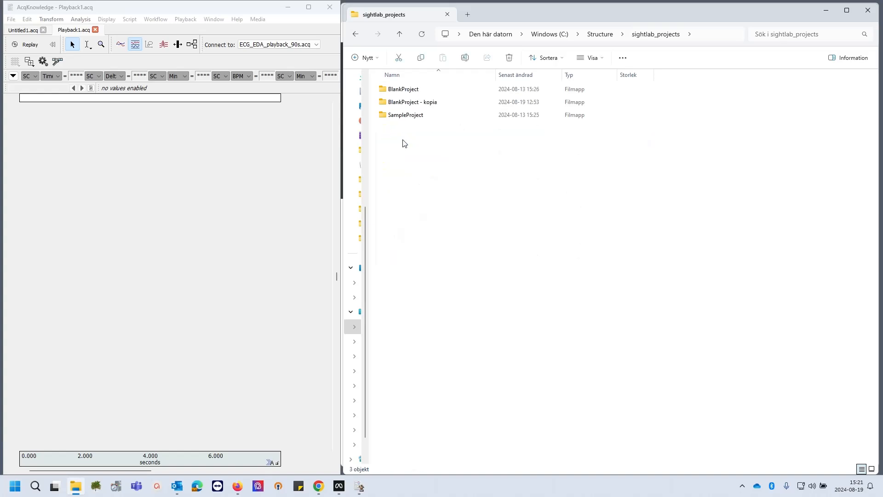
double_click(407, 89)
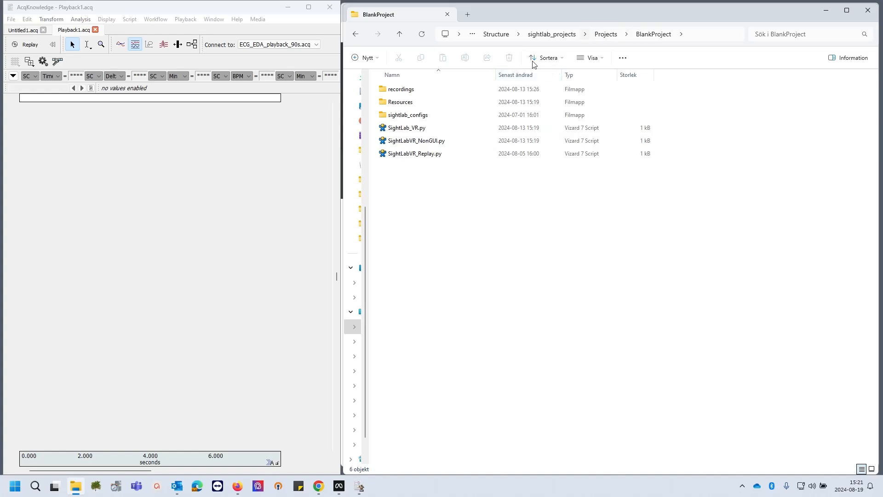
Go back to sightlab_projects, reopen the Projects folder and open the BlankProject - kopia folder.
click(605, 35)
click(605, 36)
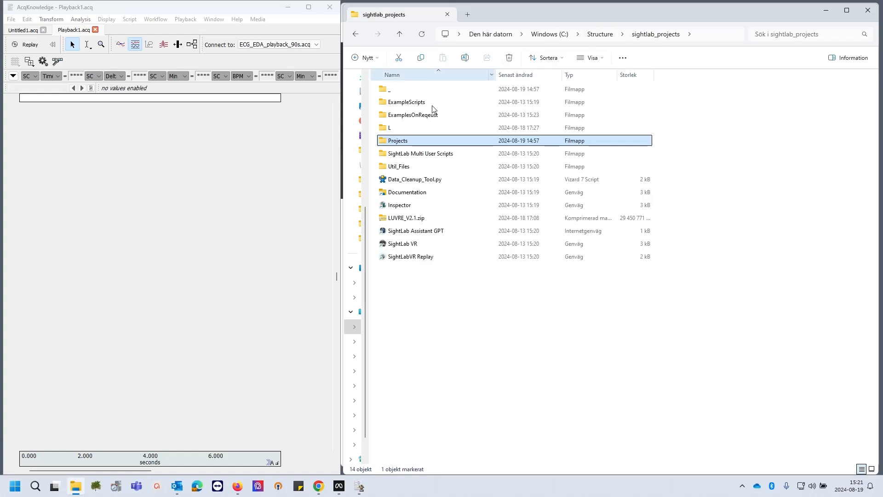
double_click(401, 140)
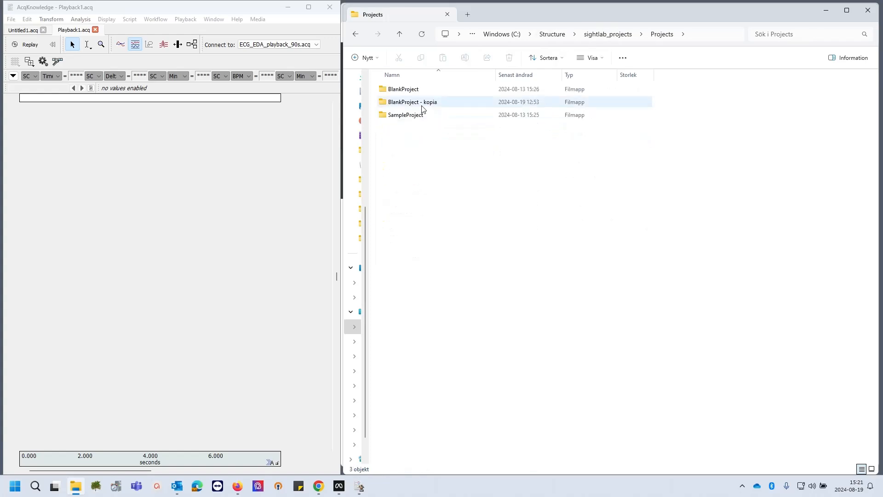
click(407, 92)
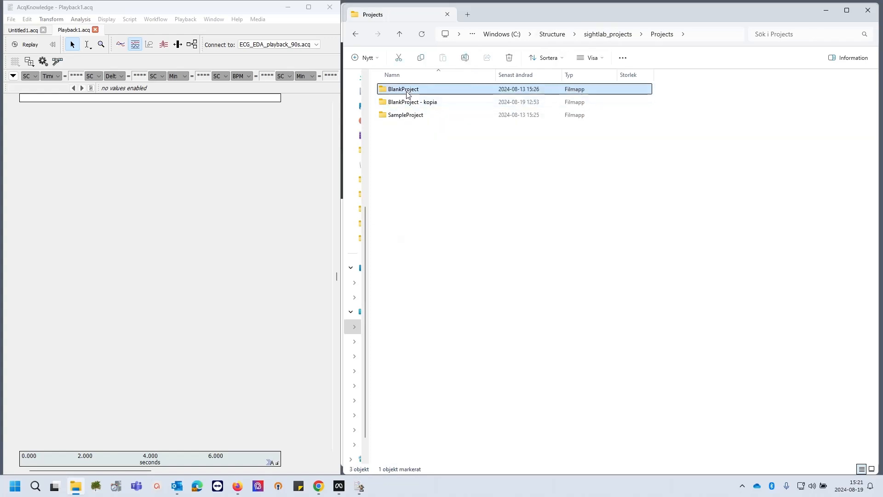
double_click(408, 102)
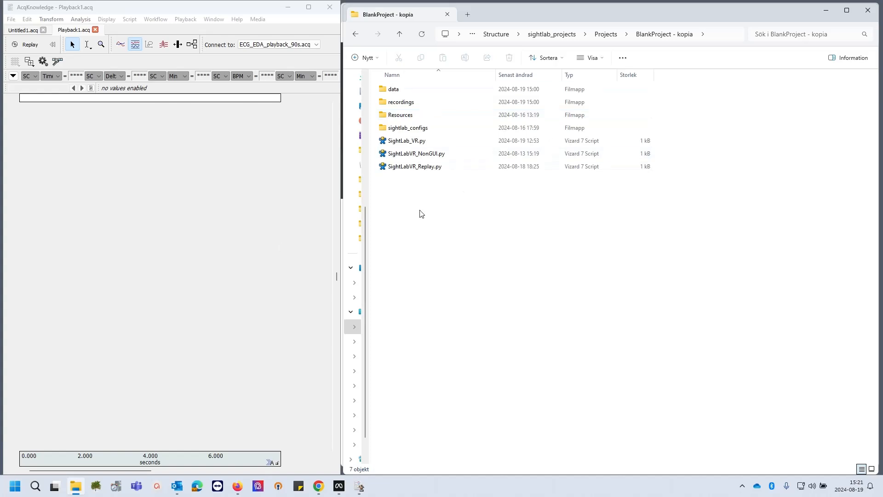
Open SightLab_VR.py for editing in Vizard, continuing the evaluation, and highlight the viztask.waitEvent(EXPERIMENT_START) line.
click(419, 143)
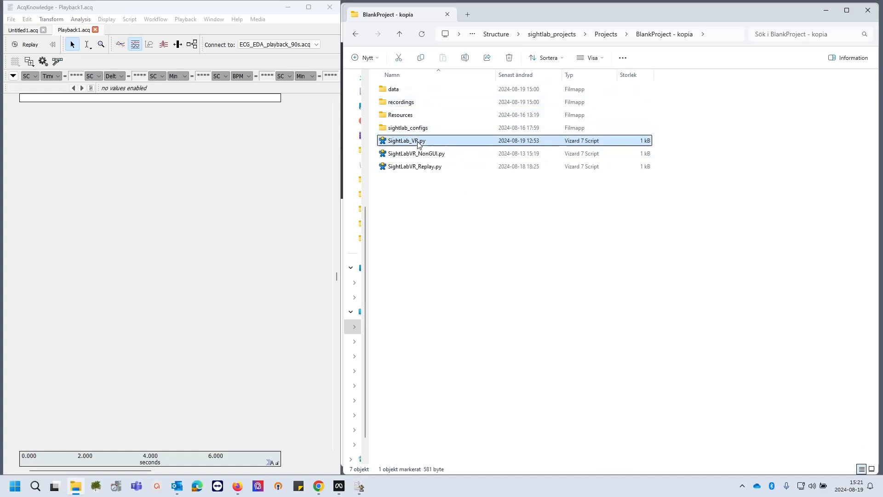
right_click(441, 147)
click(442, 160)
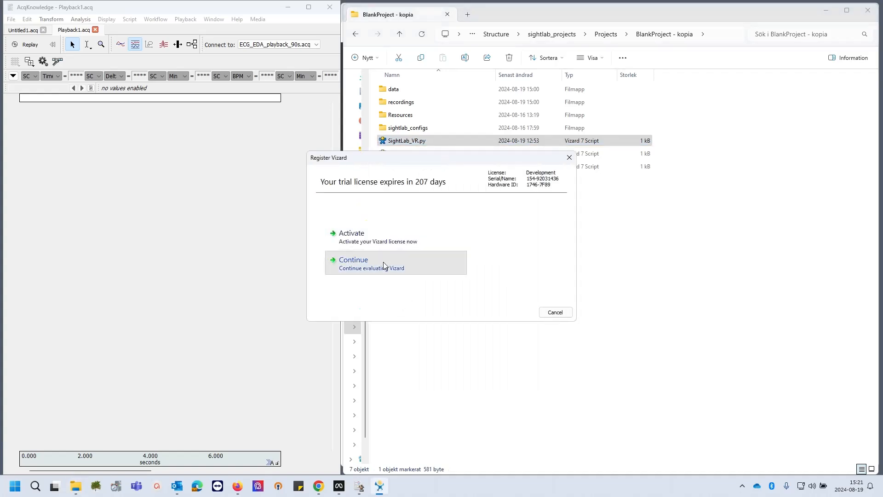
click(385, 264)
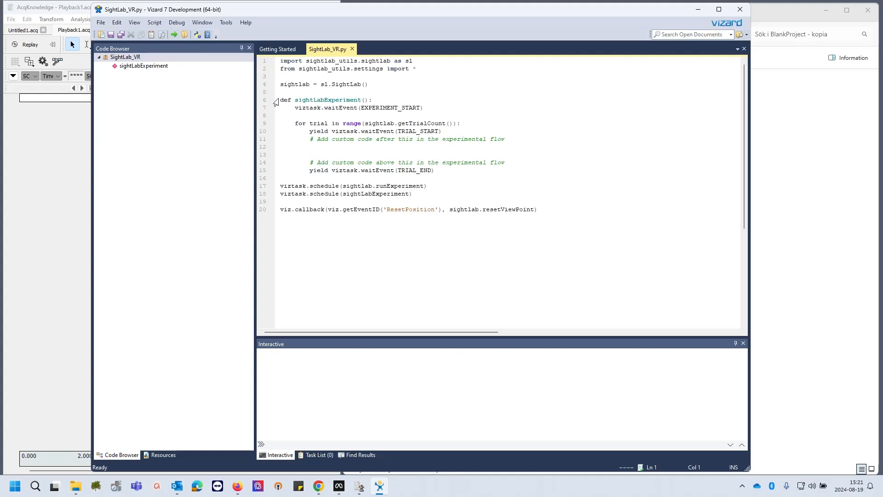
drag(288, 105, 422, 108)
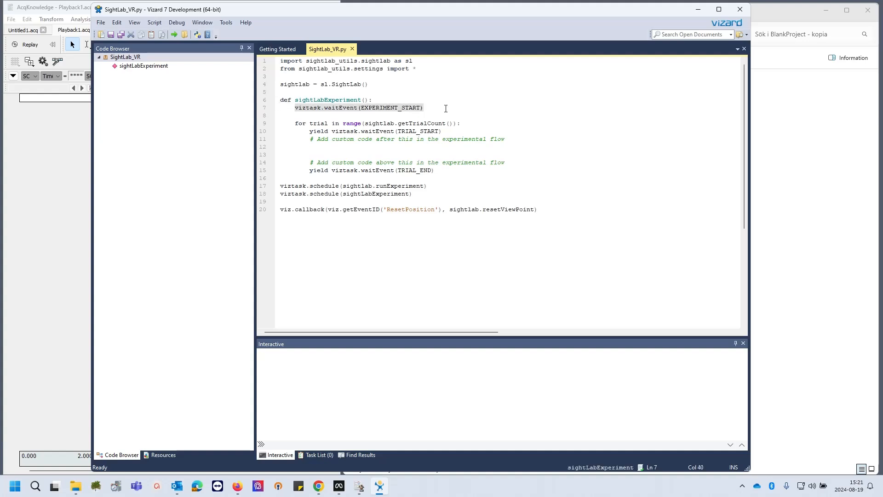
click(420, 114)
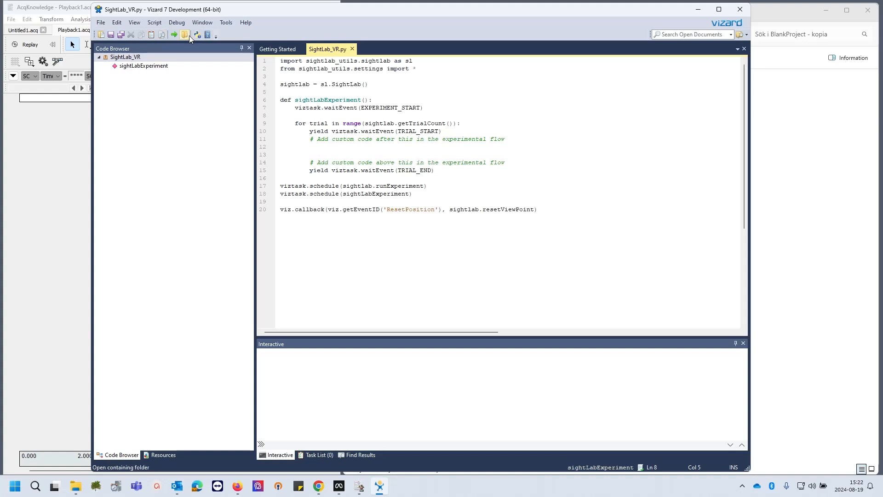
Run the SightLab_VR.py script, minimize the editor and confirm Meta Quest Pro as the hardware configuration.
click(175, 35)
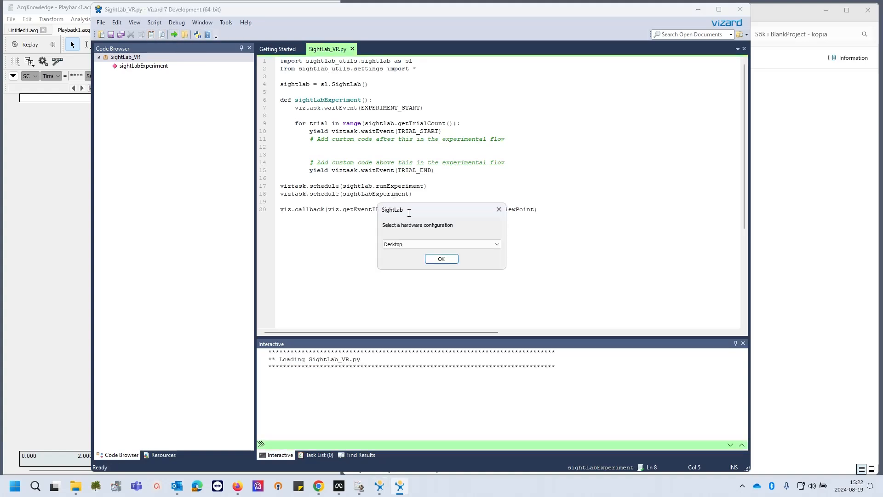
click(698, 10)
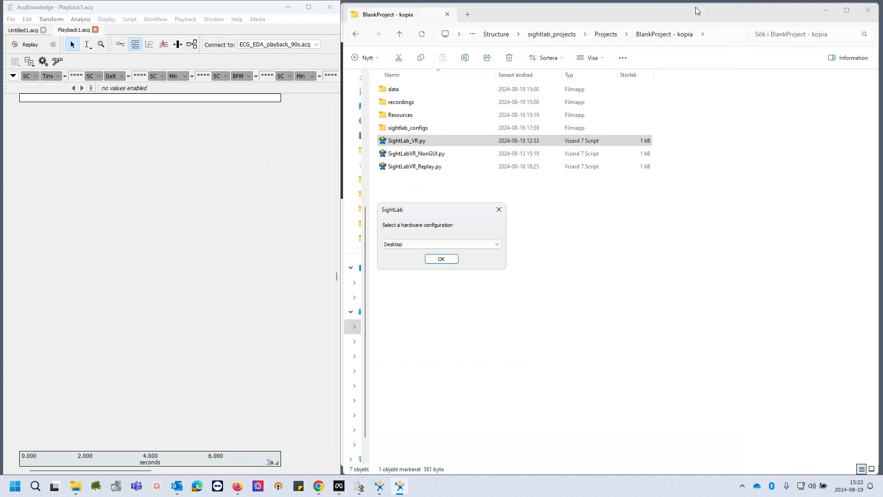
click(456, 244)
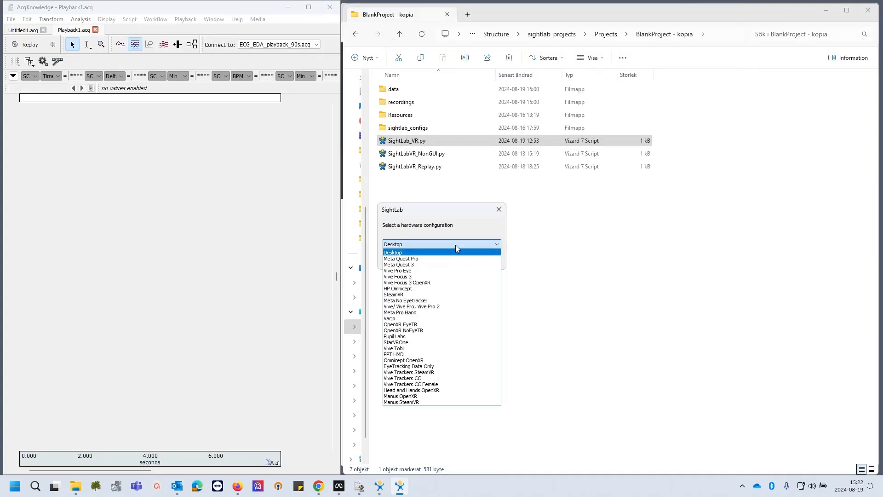
click(431, 258)
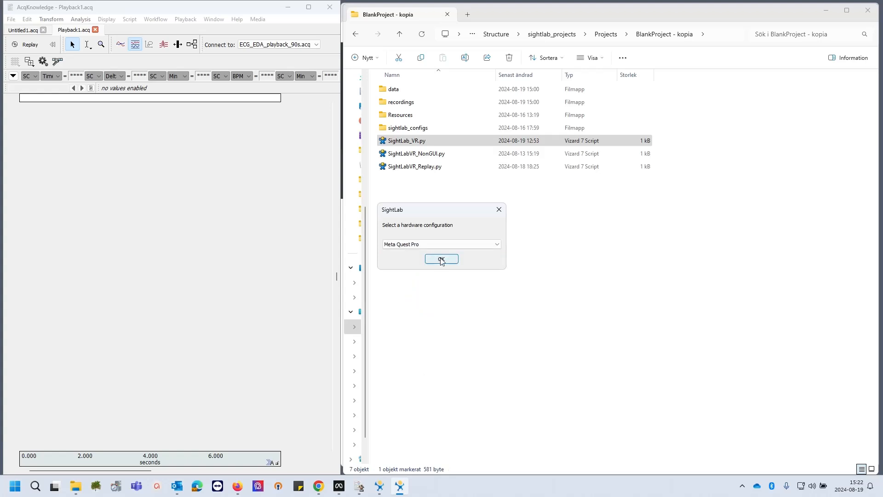
click(441, 259)
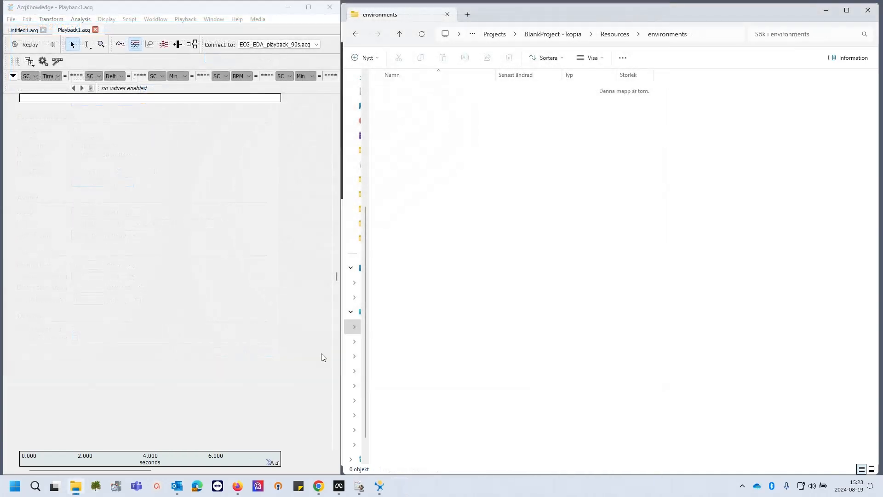
Leave the environments folder and show the contents of the Resources folder in BlankProject - kopia.
mouse_move(317, 491)
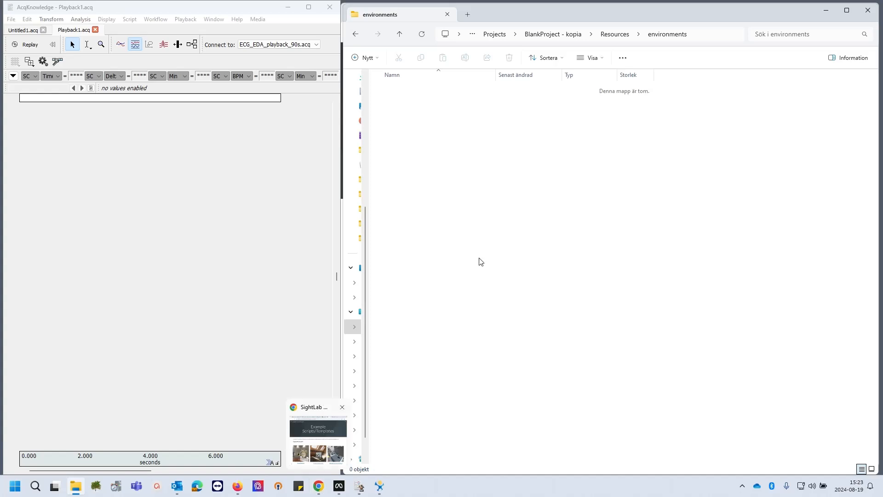
click(613, 40)
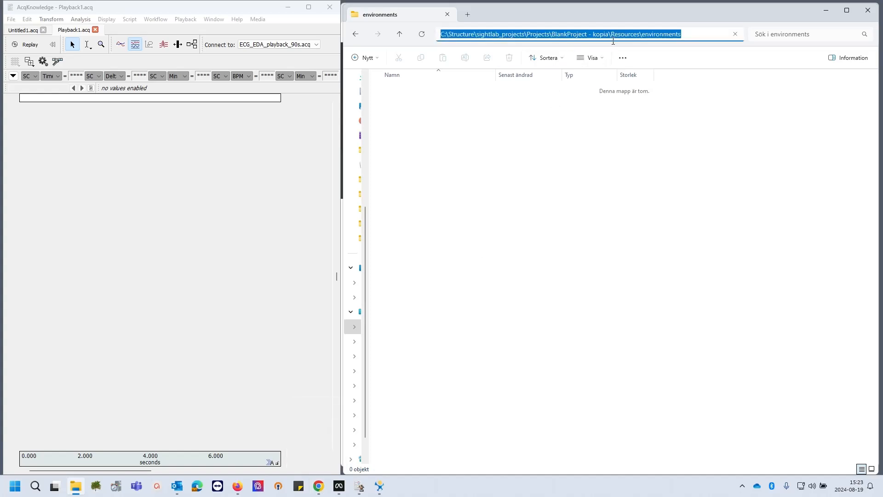
click(468, 221)
click(621, 34)
click(620, 35)
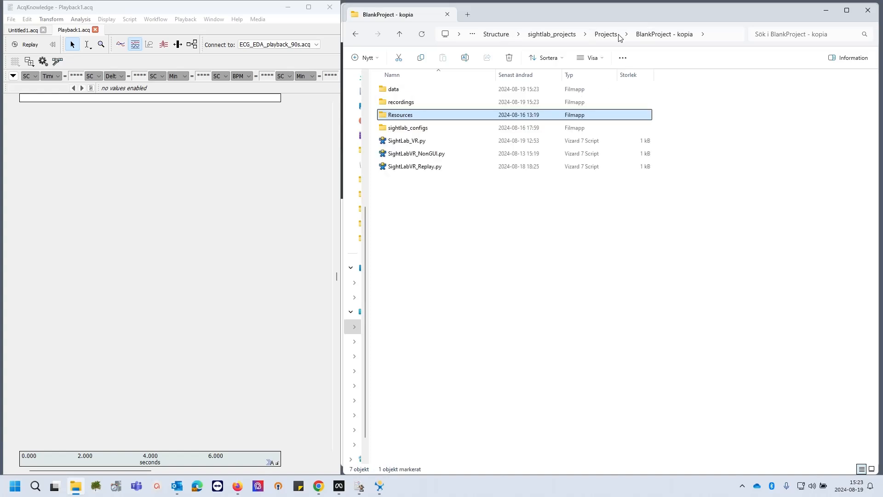
double_click(462, 116)
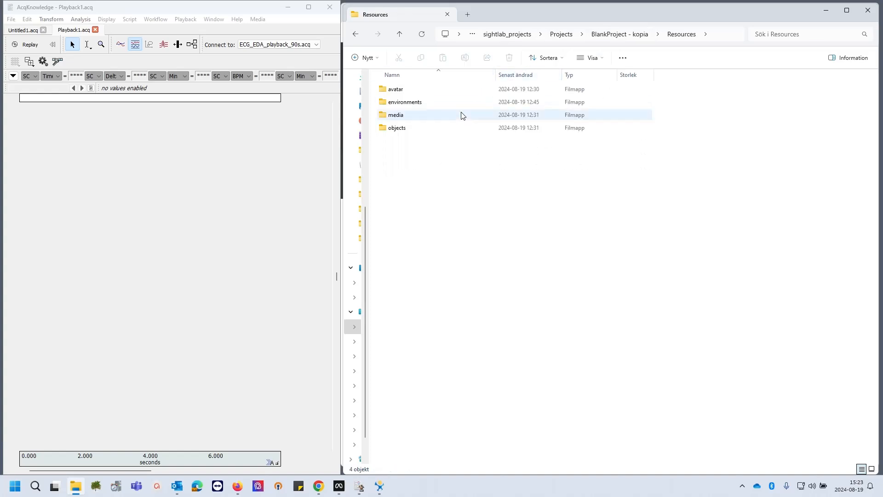
Switch to Chrome and look over the Pixabay home page and the Sketchfab Nature & Plants models as asset sources.
click(318, 486)
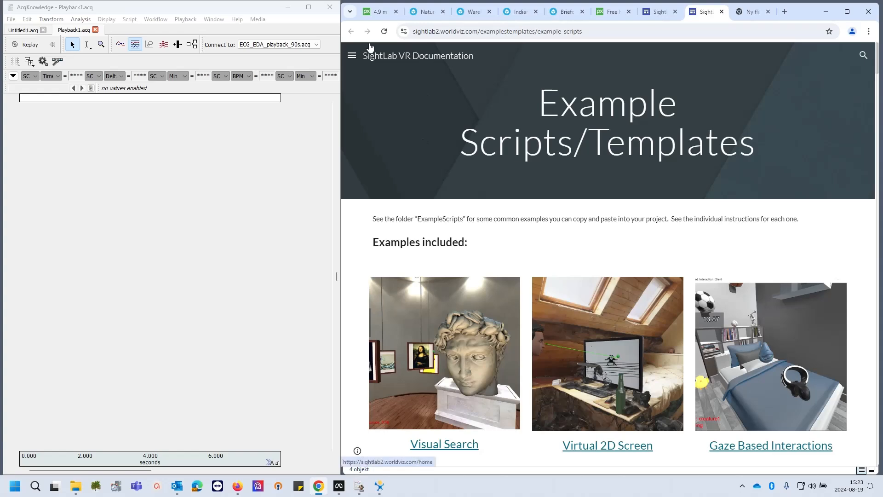
click(378, 15)
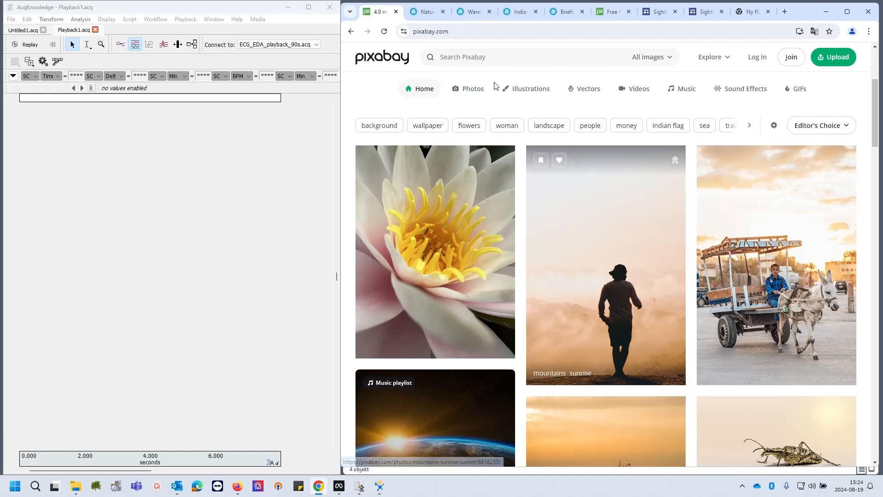
click(423, 11)
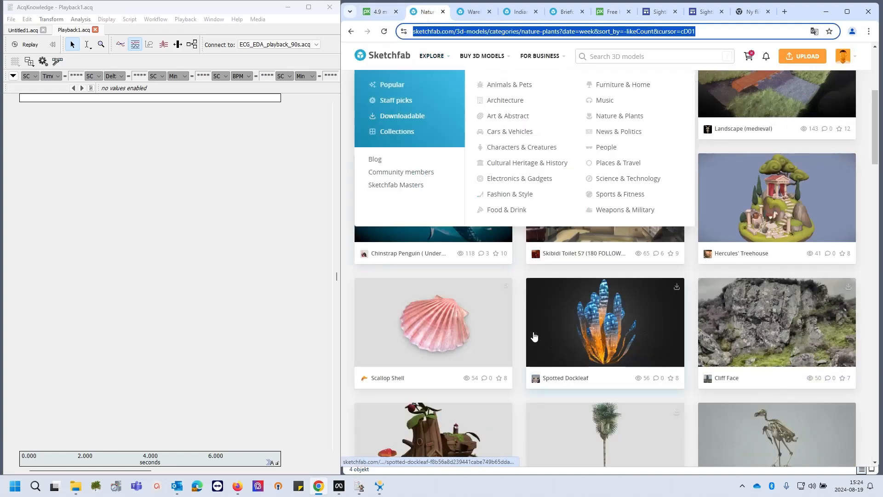
scroll(490, 263, up, 5)
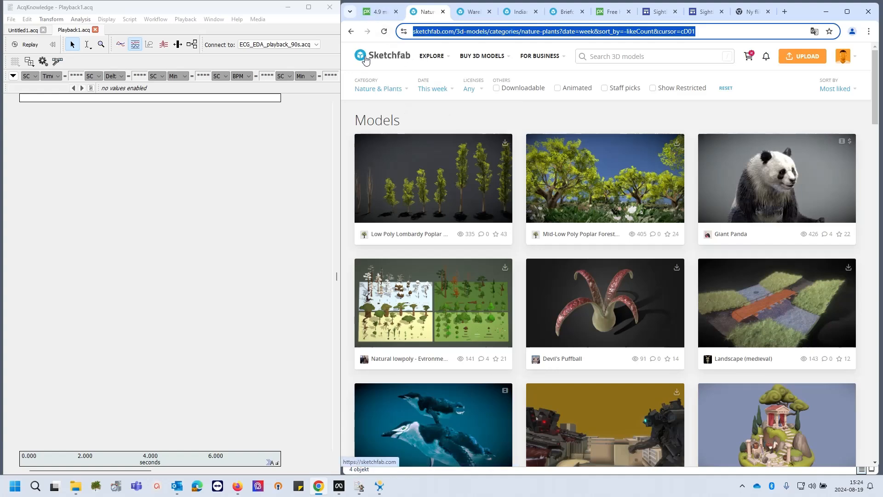
Preview the Giant Panda model on Sketchfab from several angles with the Carnivora|walk_A2 animation, and close its page.
click(726, 196)
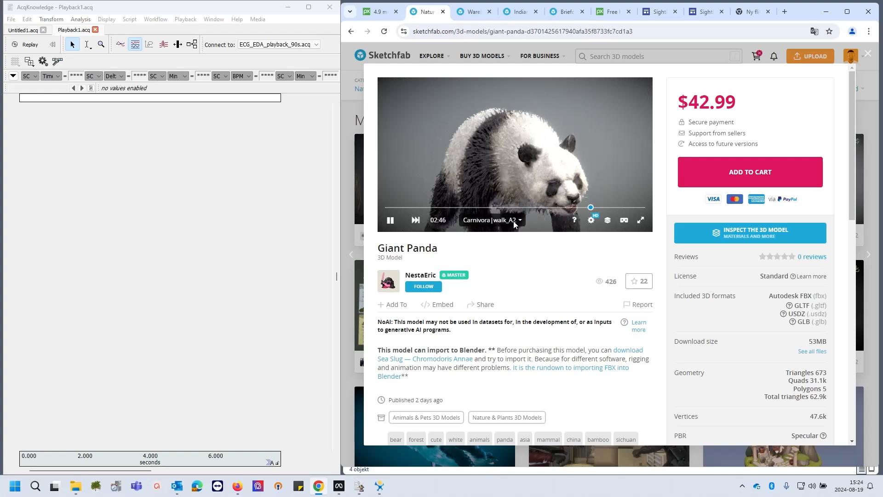
drag(628, 185, 513, 208)
click(496, 221)
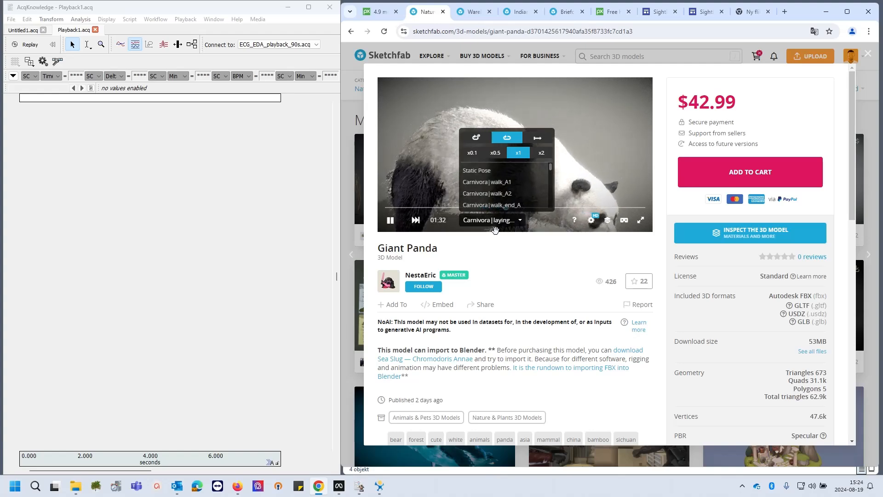
click(487, 193)
drag(580, 160, 587, 183)
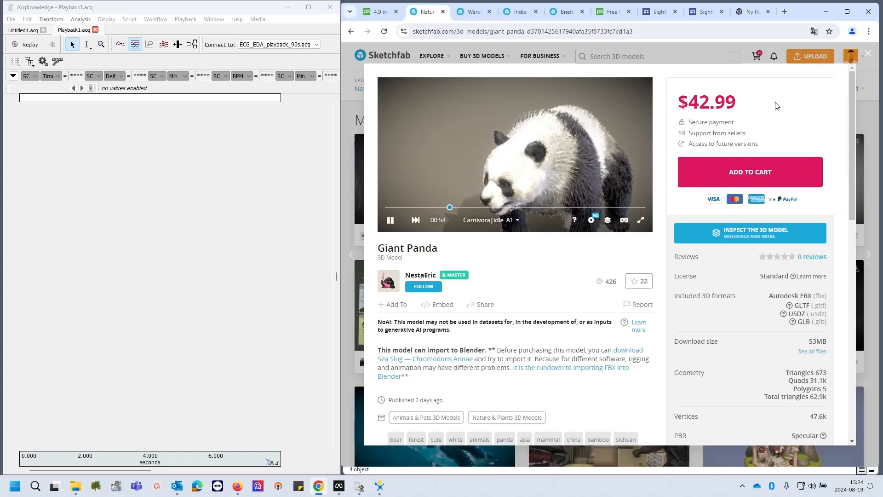
click(868, 57)
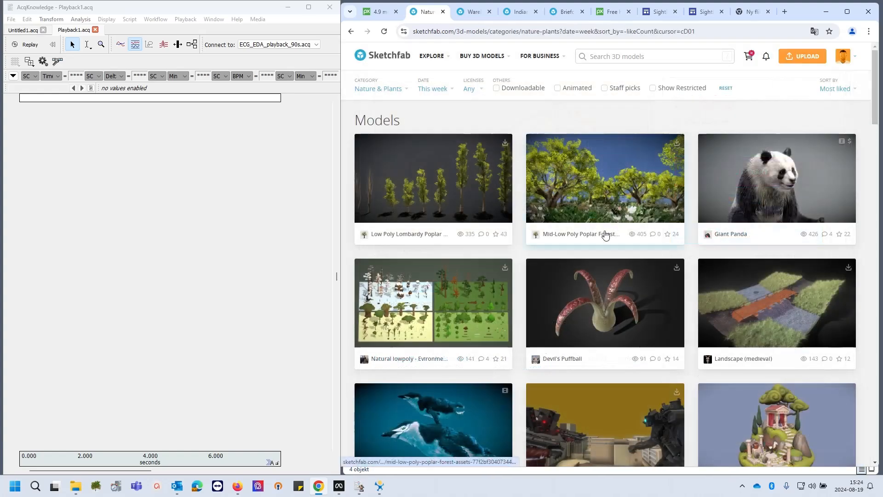
Look at the Spotted Dockleaf model among the Nature & Plants models and close its page.
scroll(605, 281, down, 5)
click(576, 266)
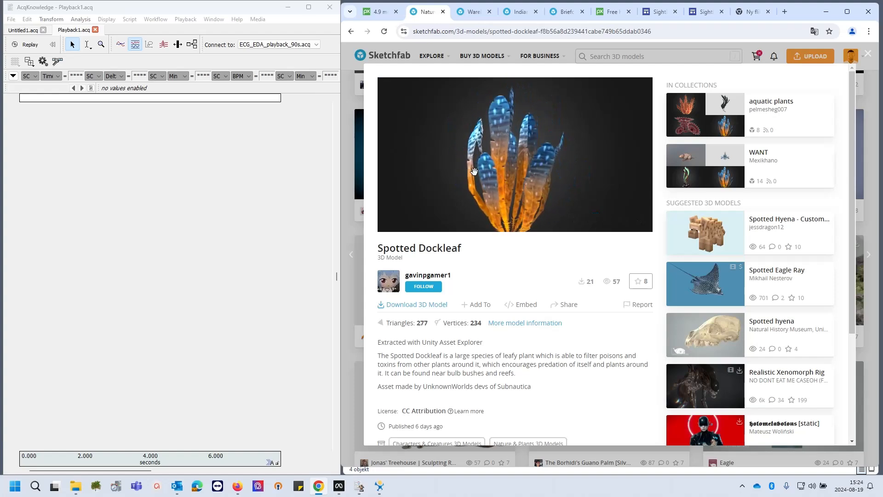
click(868, 56)
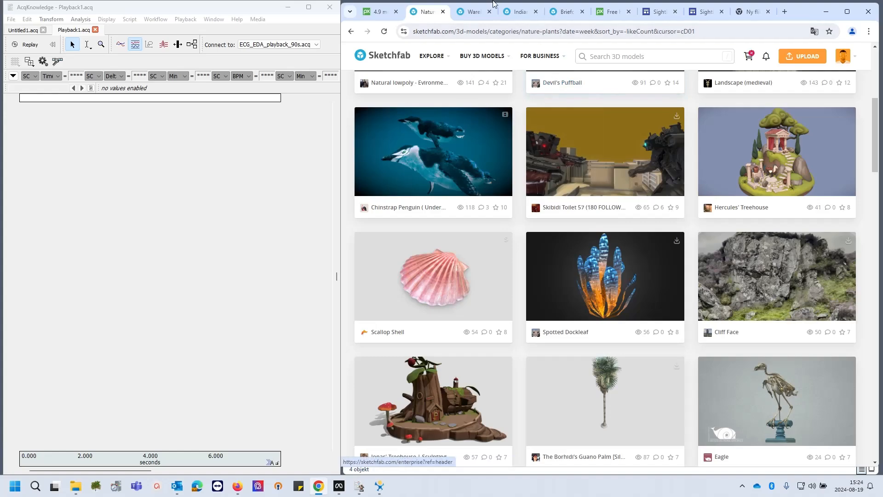
Examine the Warehouse FBX Model Free on Sketchfab from outside and from several angles inside the hall.
click(473, 14)
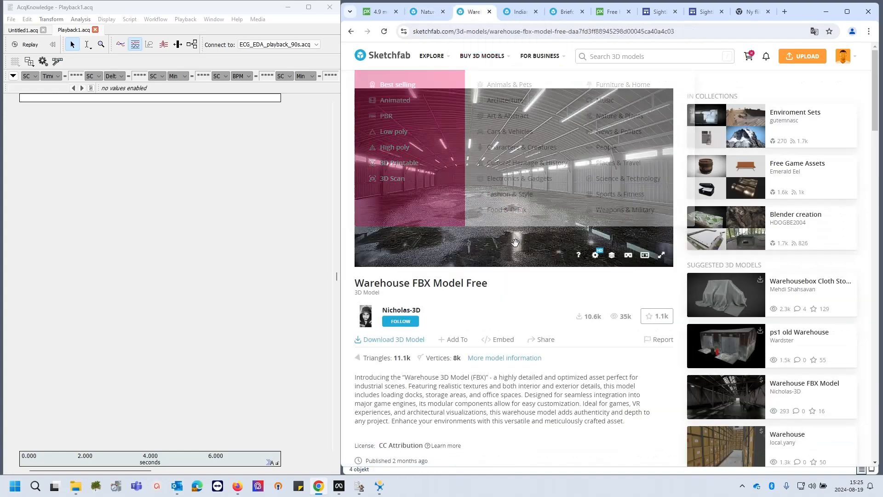
scroll(511, 224, down, 5)
drag(511, 222, 506, 182)
scroll(506, 182, up, 5)
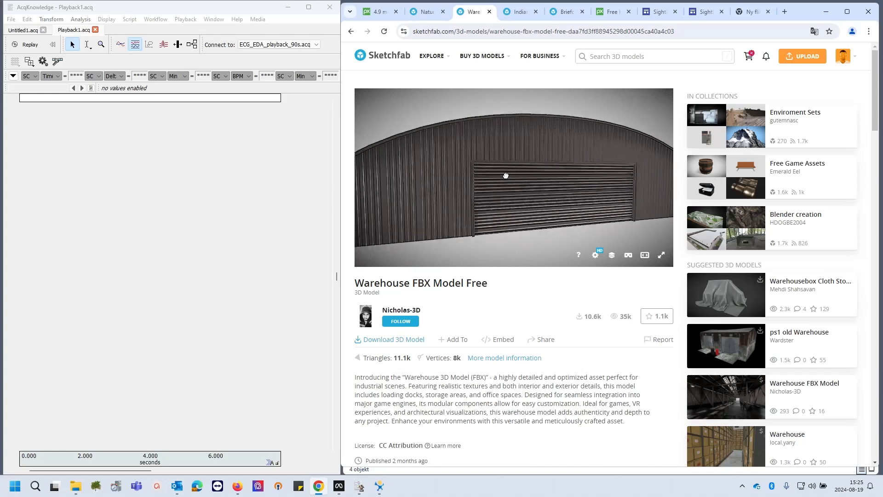
scroll(482, 209, up, 2)
drag(482, 208, 491, 207)
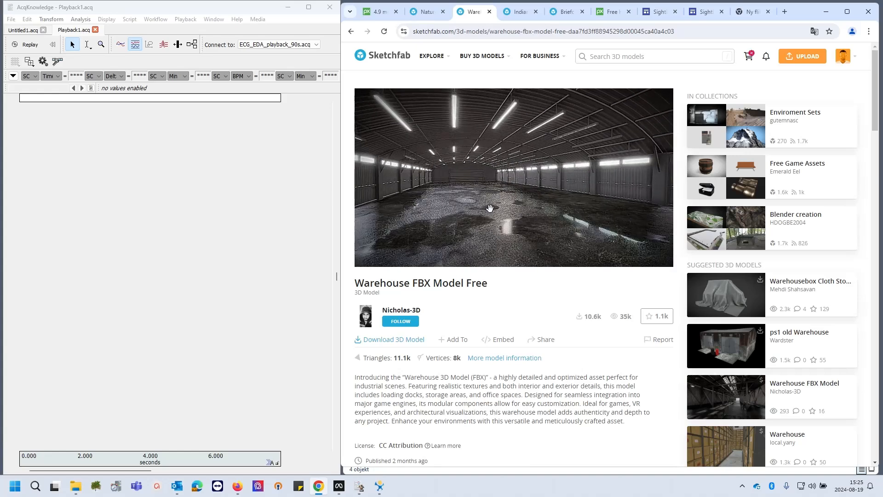
scroll(483, 292, down, 1)
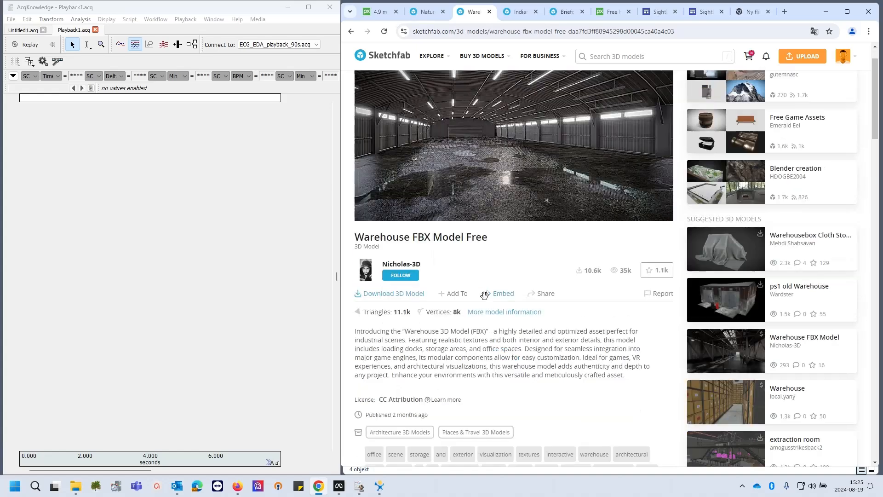
drag(503, 163, 529, 170)
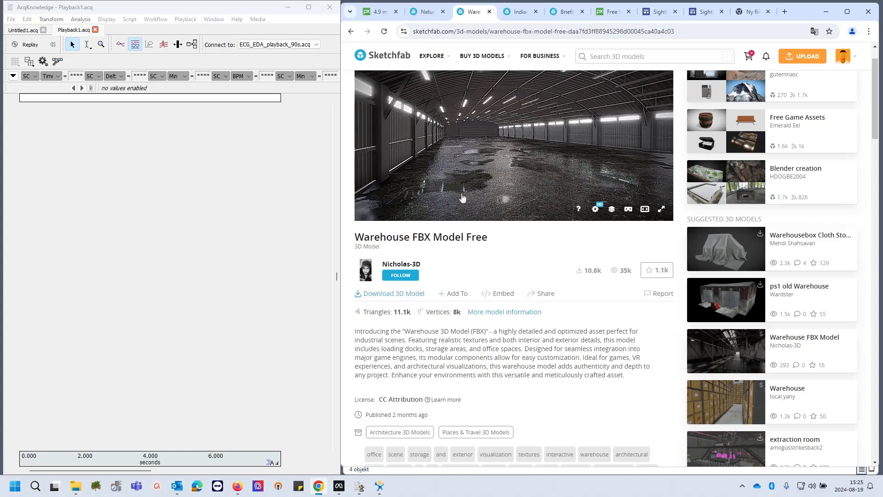
Download the warehouse model in glTF format as warehouse_fbx_model_free.zip into the project's Resources/environments folder.
click(415, 301)
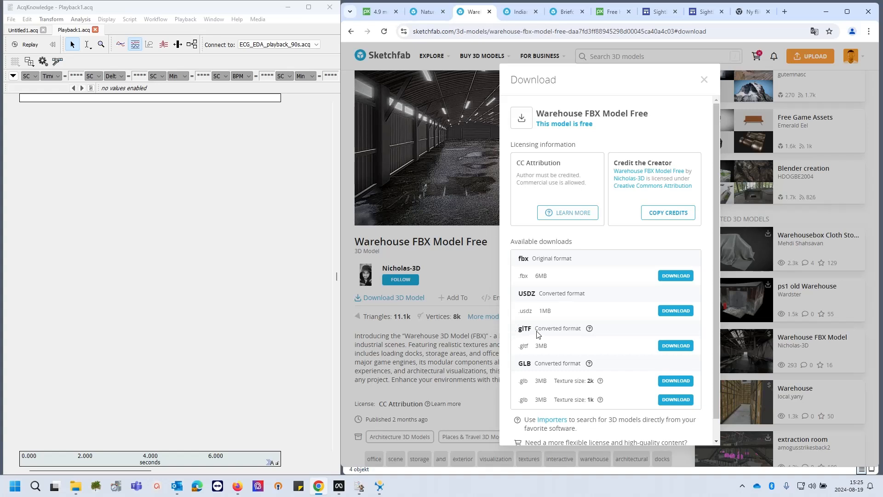
click(677, 349)
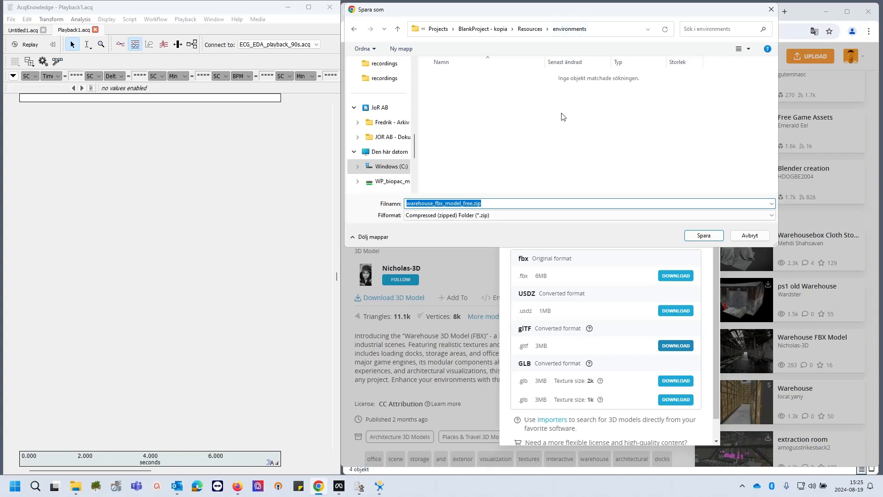
click(715, 235)
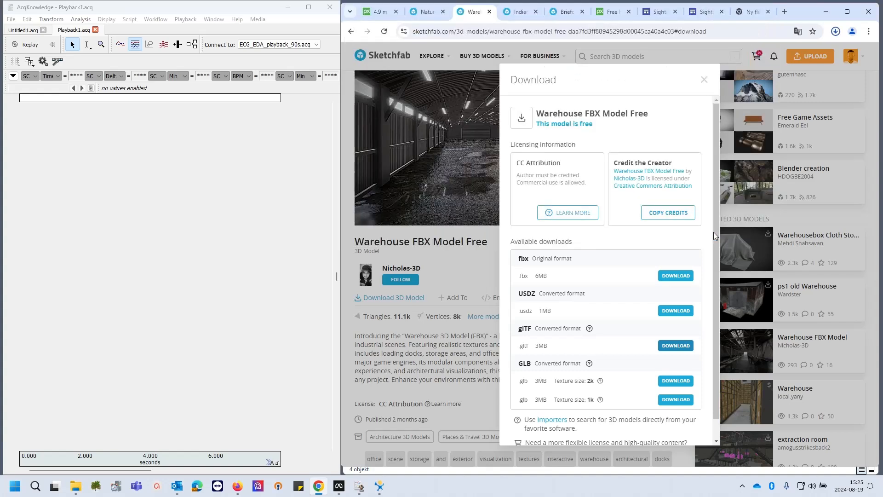
Inspect the Indian man with suit model on Sketchfab from the front and up close.
click(519, 17)
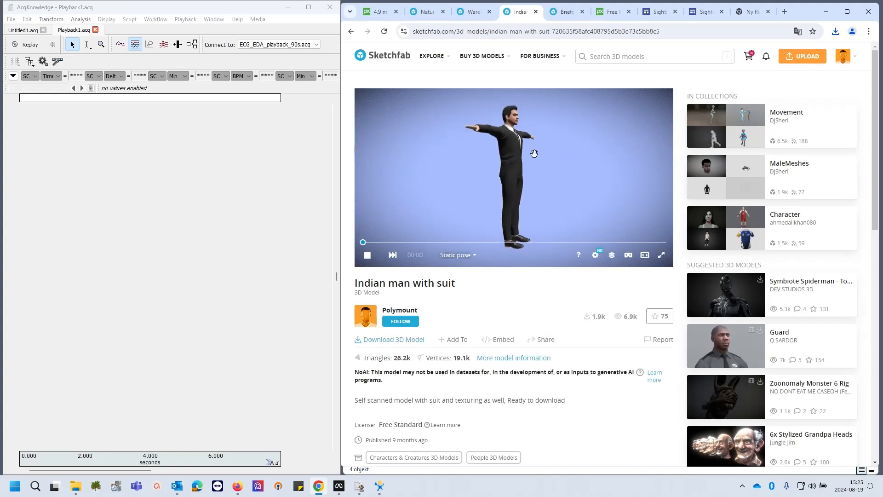
drag(534, 152, 479, 181)
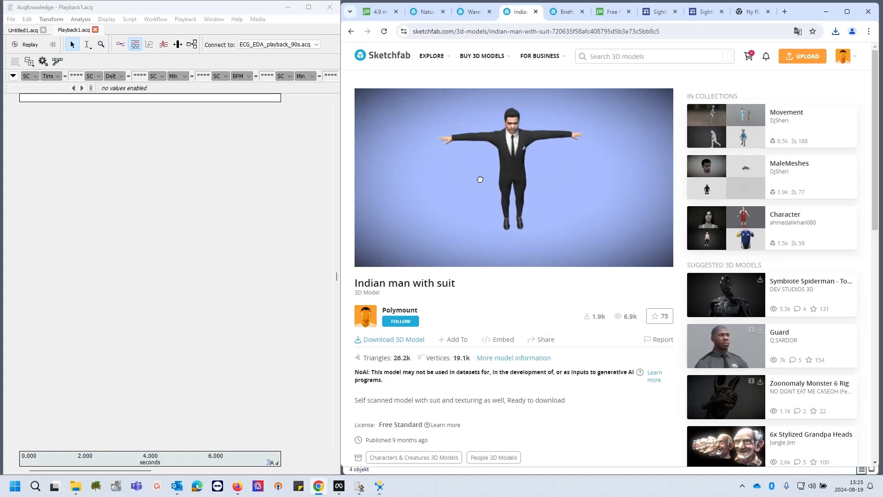
scroll(528, 157, up, 3)
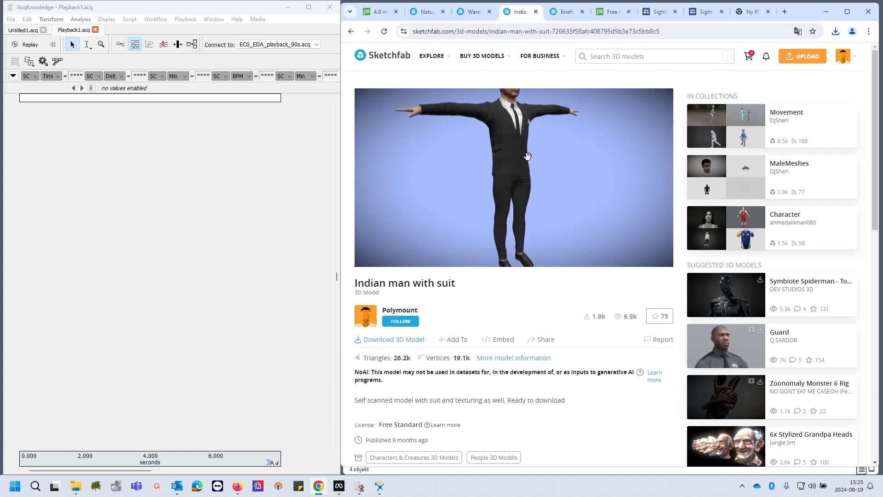
scroll(528, 156, down, 3)
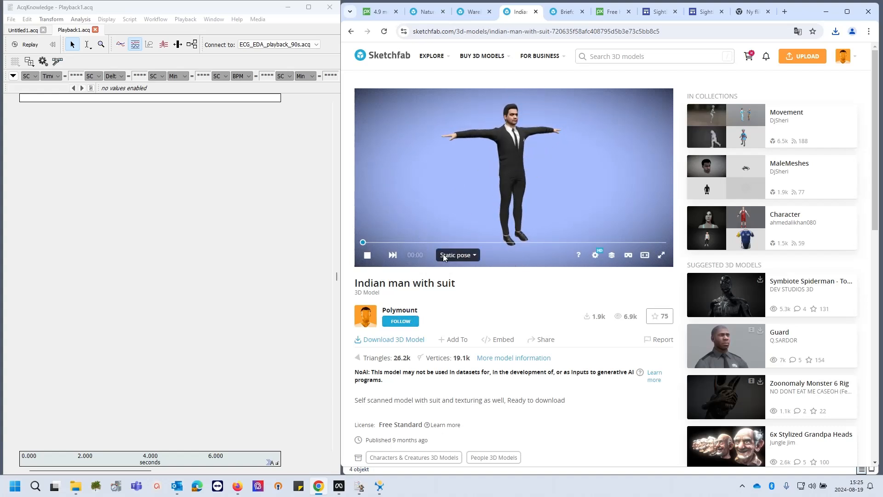
Preview the suited man's IdleV4.2(maya_head) animation and return the model to Static Pose.
click(386, 342)
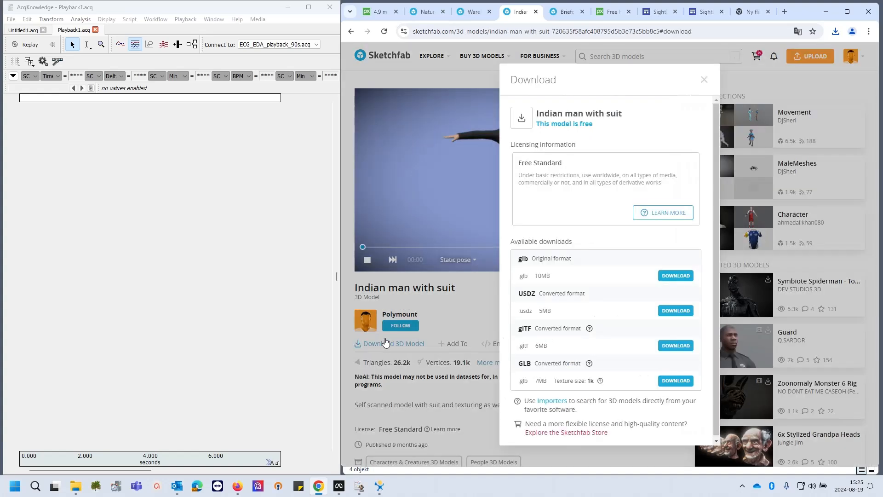
click(484, 304)
click(462, 255)
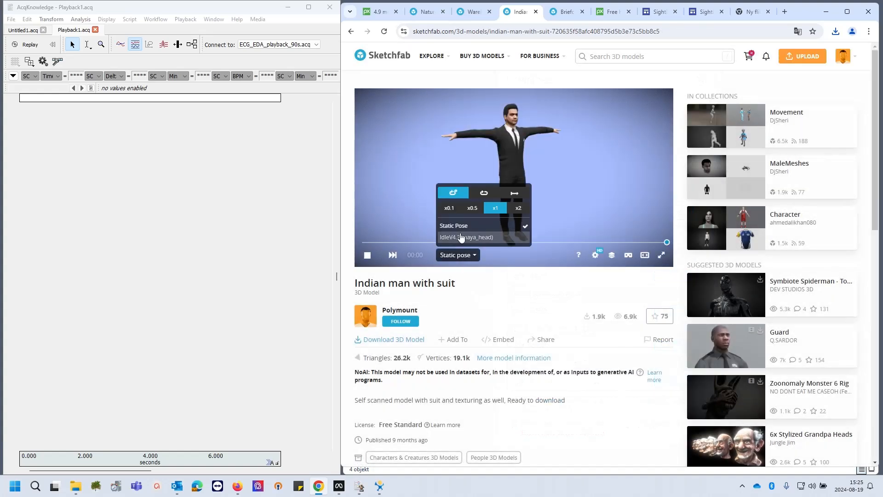
click(461, 237)
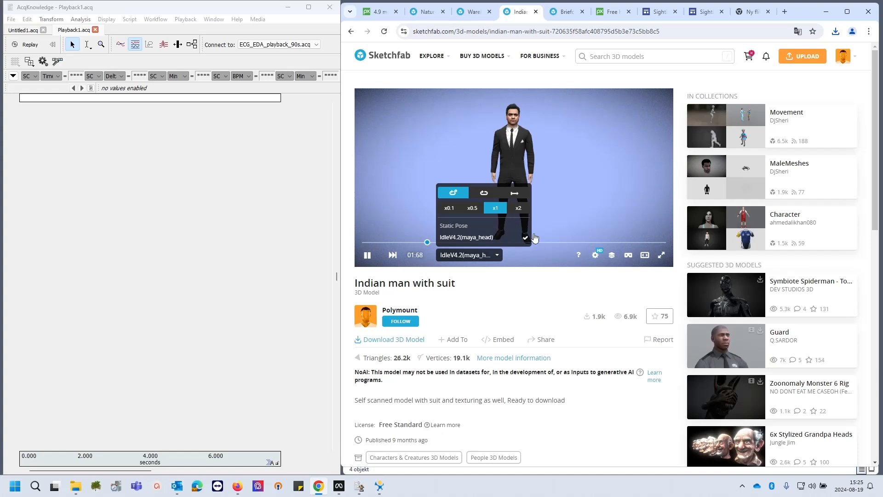
scroll(518, 111, up, 2)
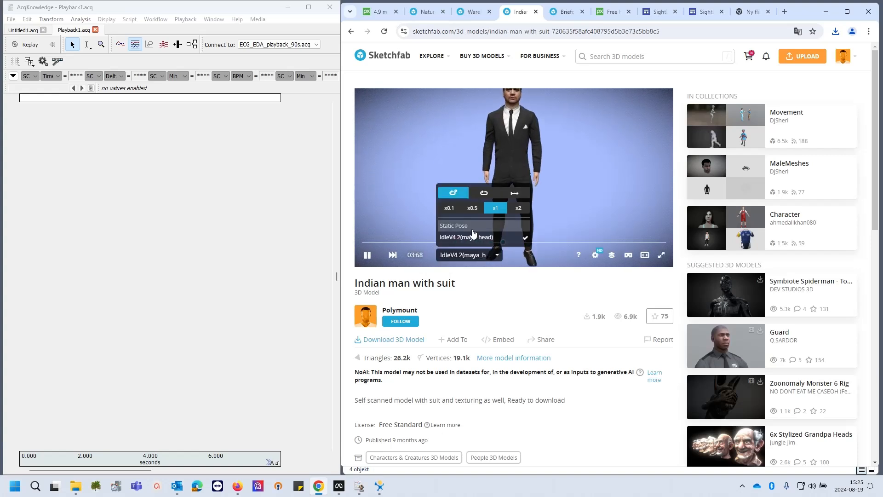
click(506, 225)
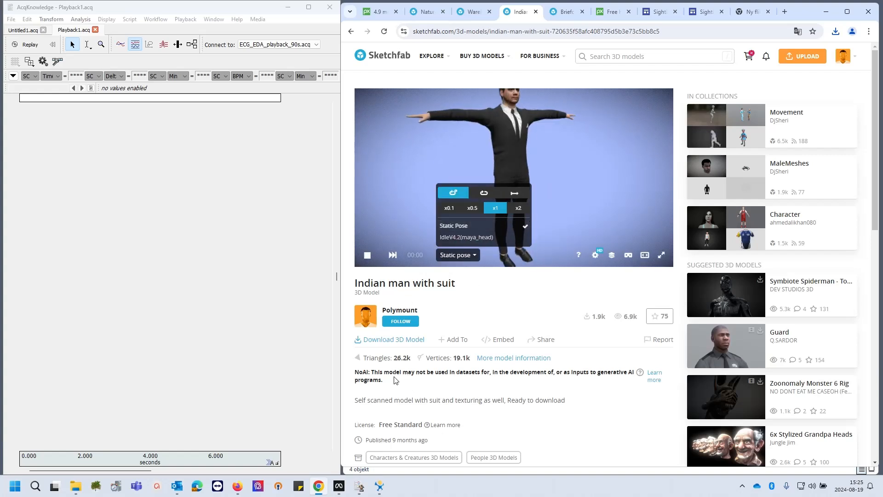
Download the suited man in glTF format as indian_man_with_suit.zip into the project's Resources/avatar folder.
click(394, 339)
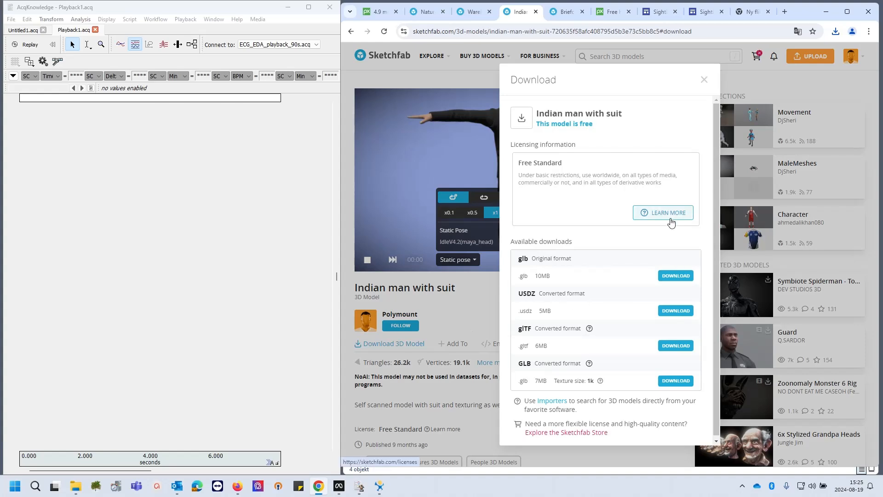
click(674, 346)
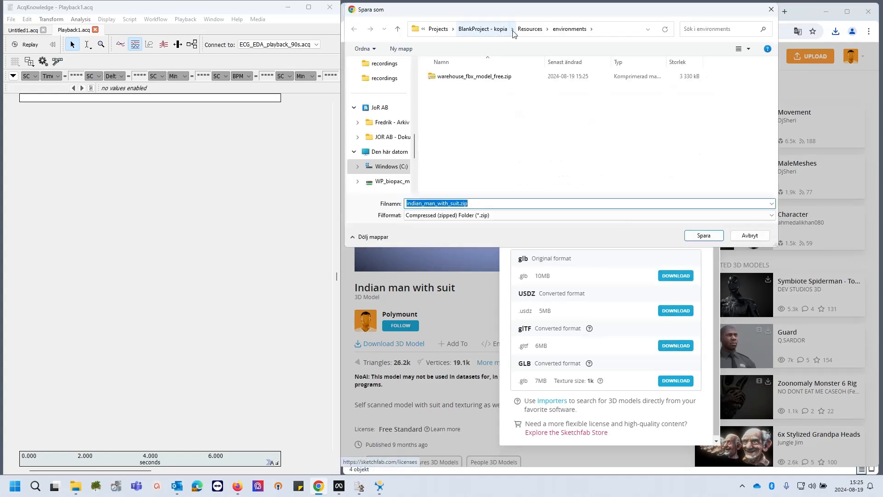
click(530, 29)
click(458, 79)
double_click(458, 78)
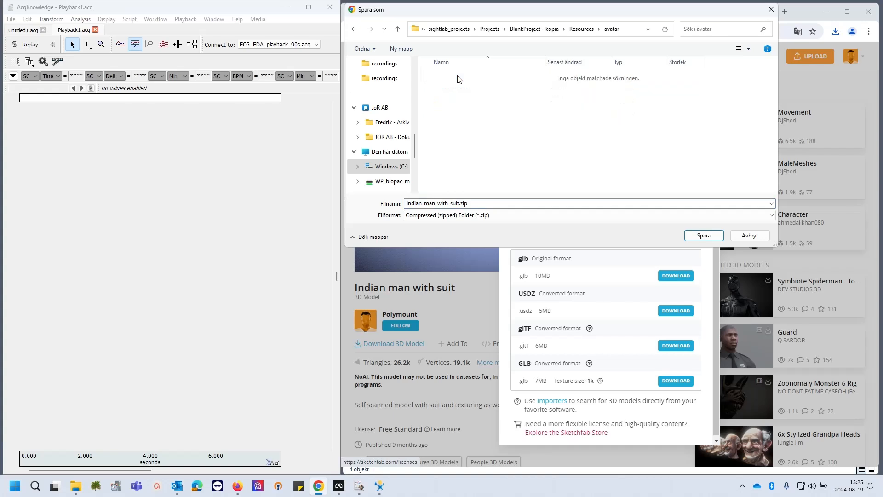
click(706, 236)
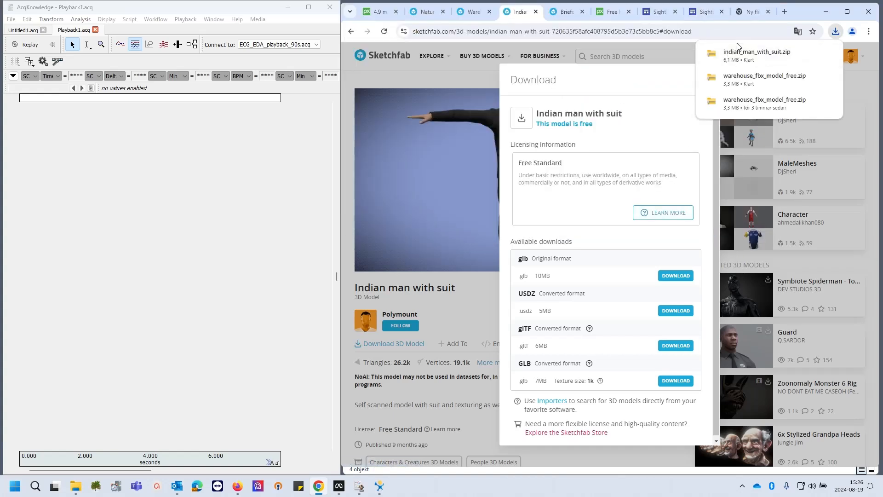
Inspect the Briefcase with Money model and download it in glTF format as briefcase_with_money.zip into the Resources/objects folder.
click(565, 14)
drag(598, 203, 574, 199)
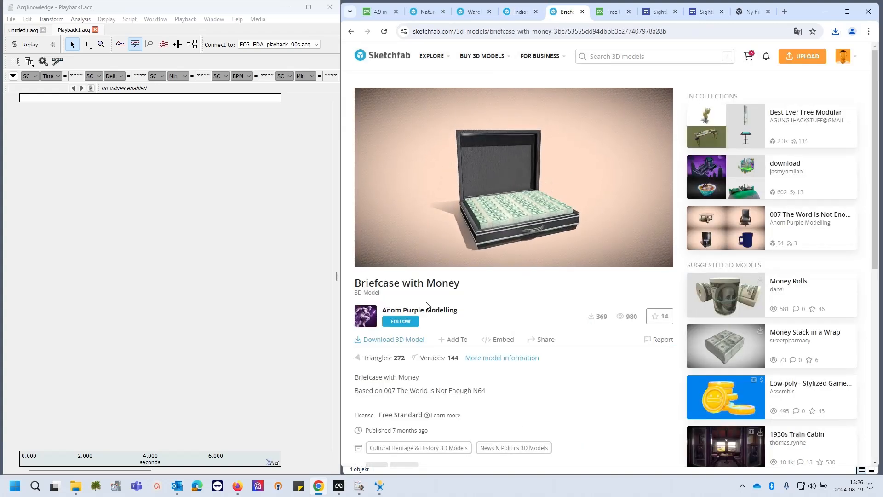
click(407, 341)
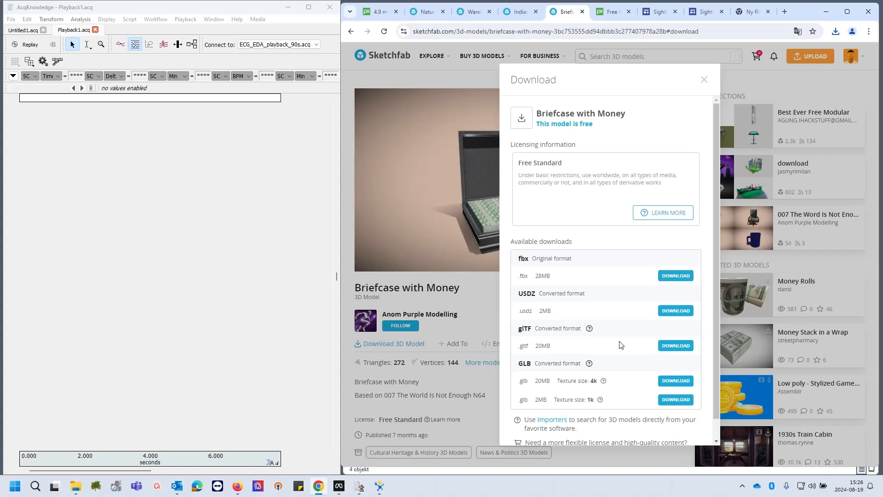
click(682, 346)
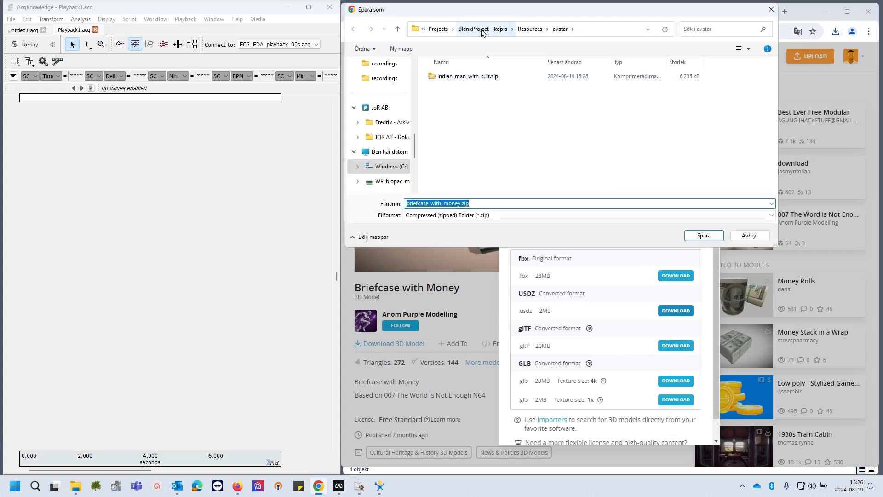
click(525, 29)
double_click(450, 118)
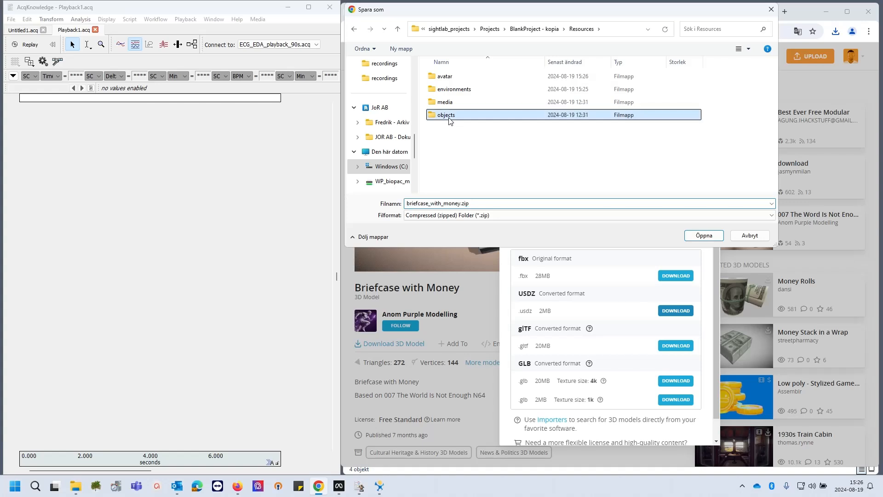
click(704, 236)
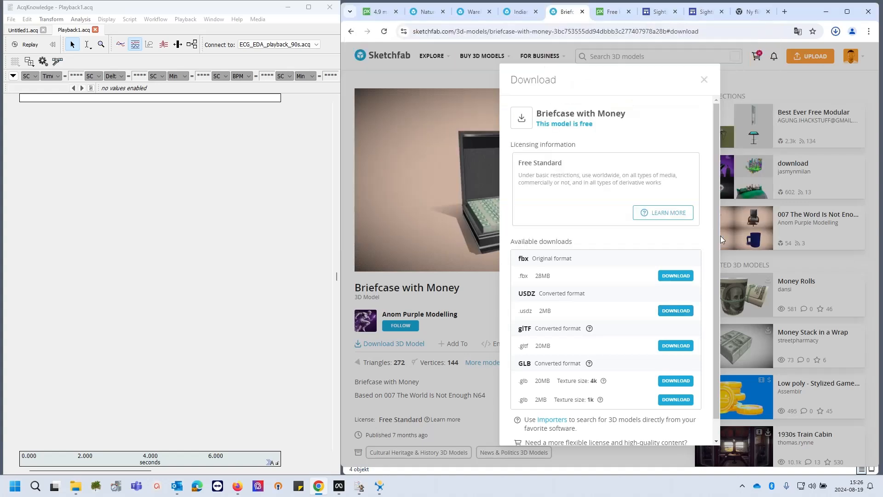
Go to the Pixabay horror ambience sound effects and play the Horror Ambience 01 preview.
click(609, 13)
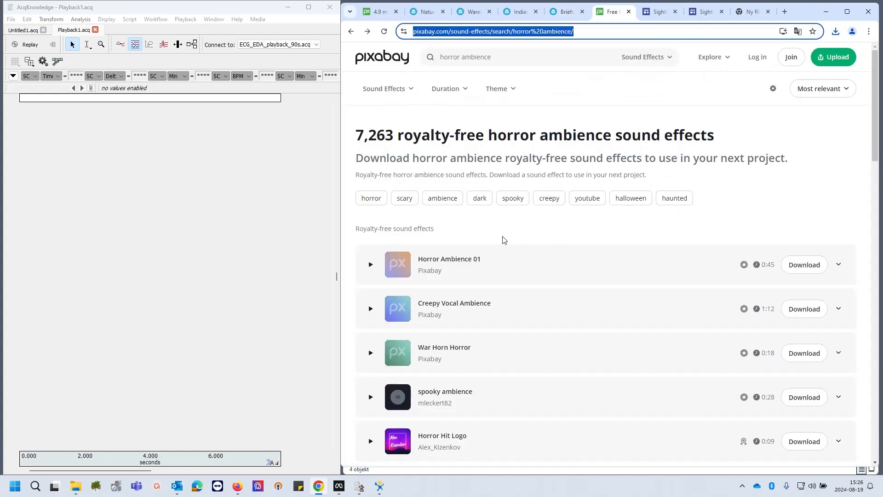
click(430, 271)
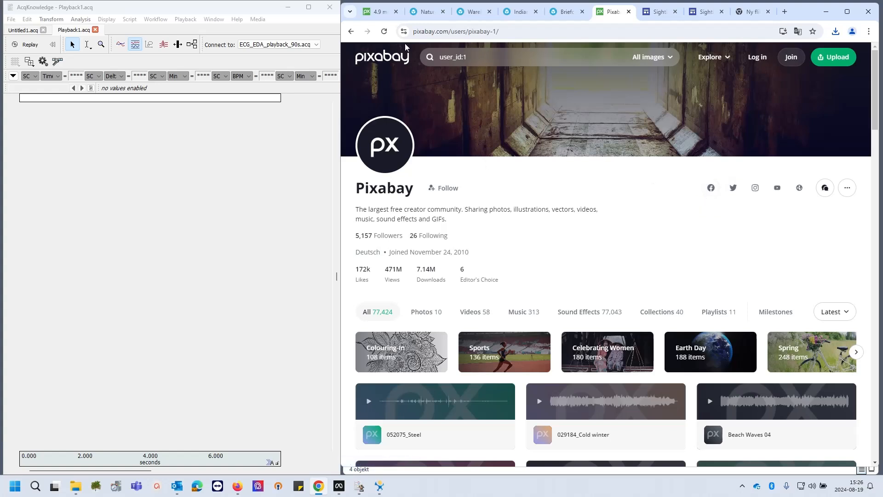
click(351, 31)
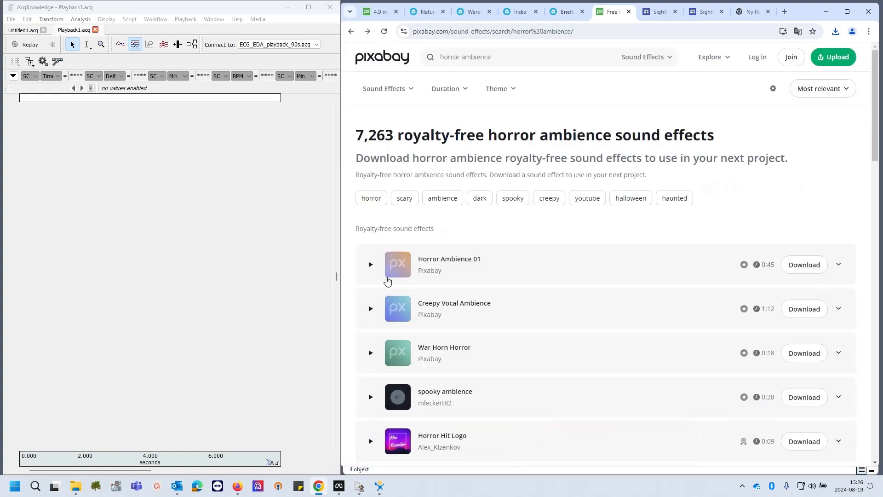
click(372, 265)
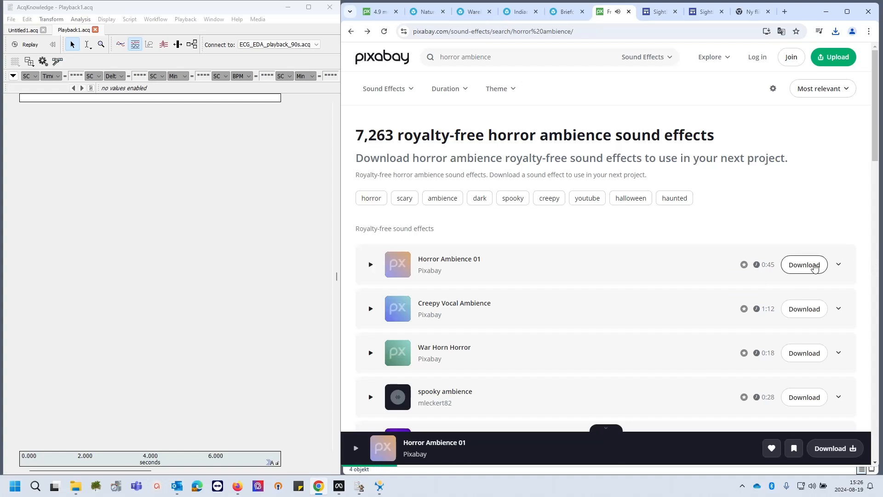
Download Horror Ambience 01 as horror-ambience-01-66708.mp3 into the project's Resources/media folder and dismiss the thank-you dialog.
click(815, 268)
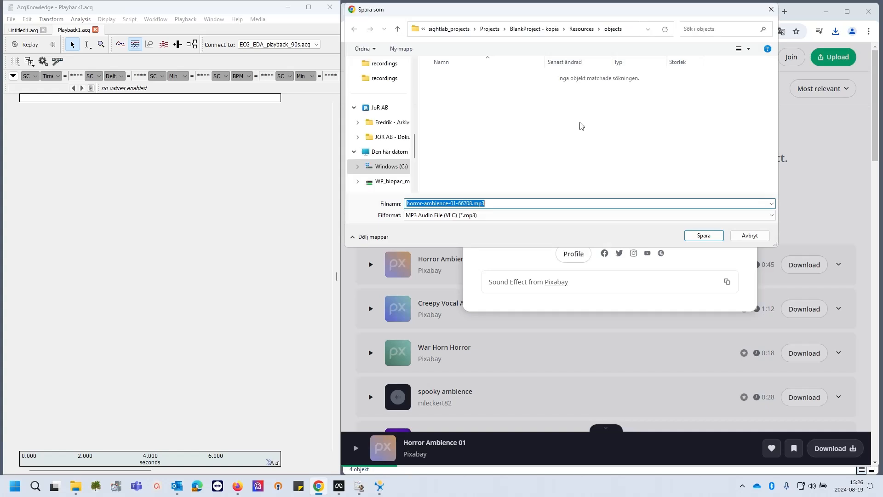
click(581, 28)
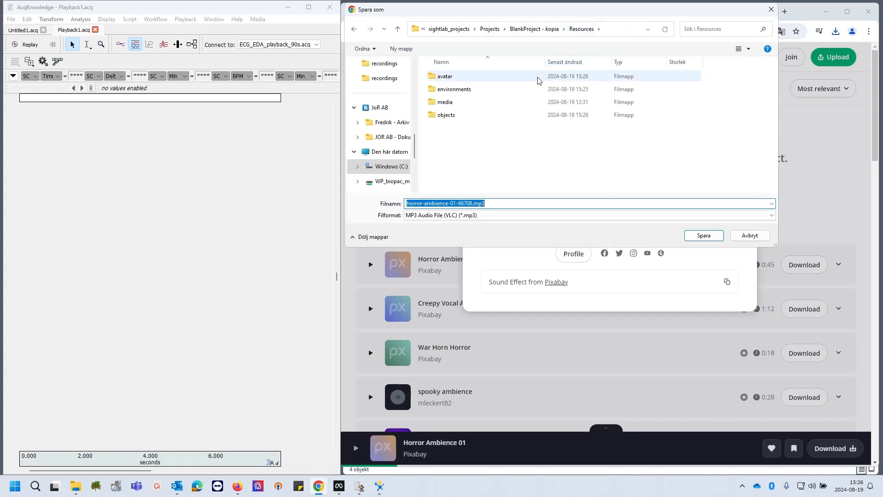
click(457, 103)
double_click(457, 103)
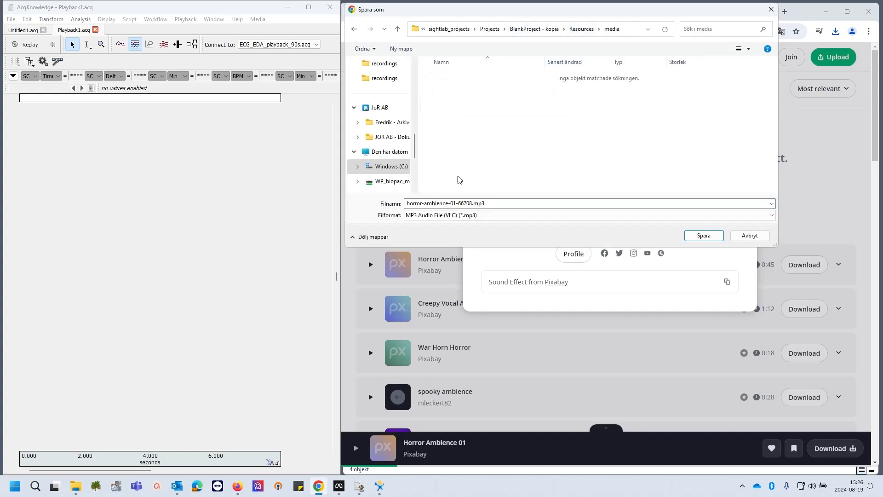
click(716, 235)
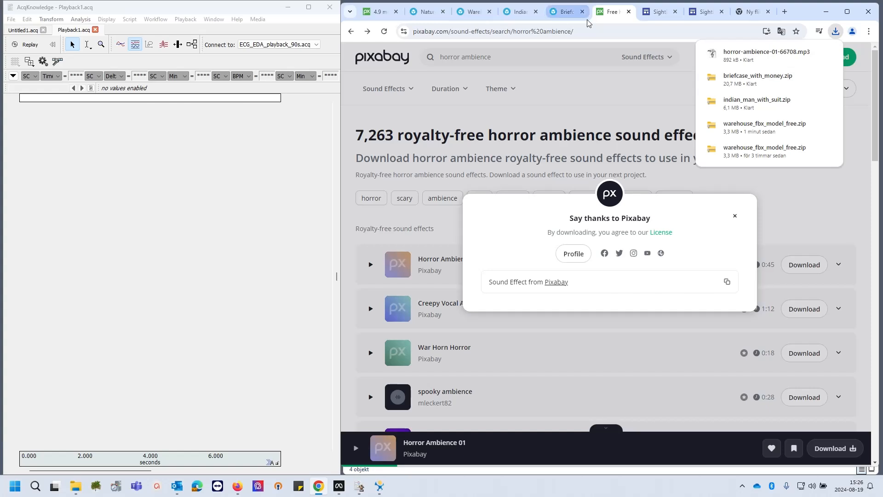
click(734, 216)
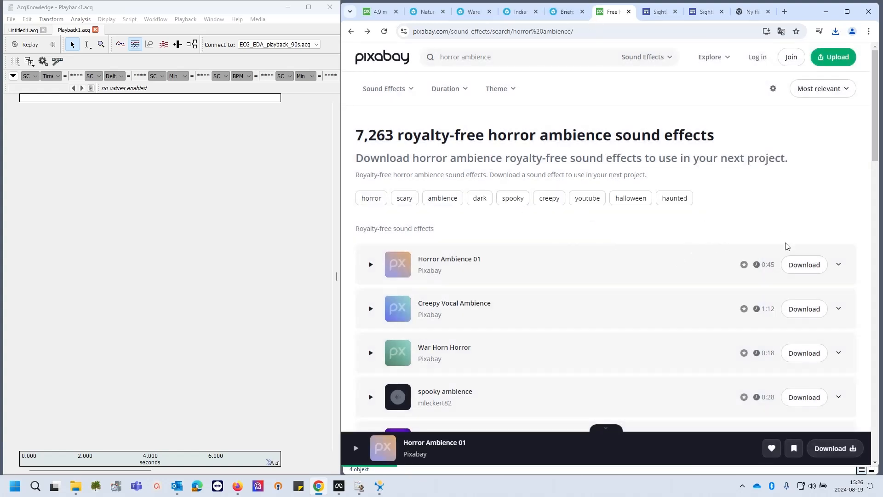
Close the Briefcase with Money download options on Sketchfab and switch to the Resources folder in File Explorer.
click(518, 17)
click(564, 17)
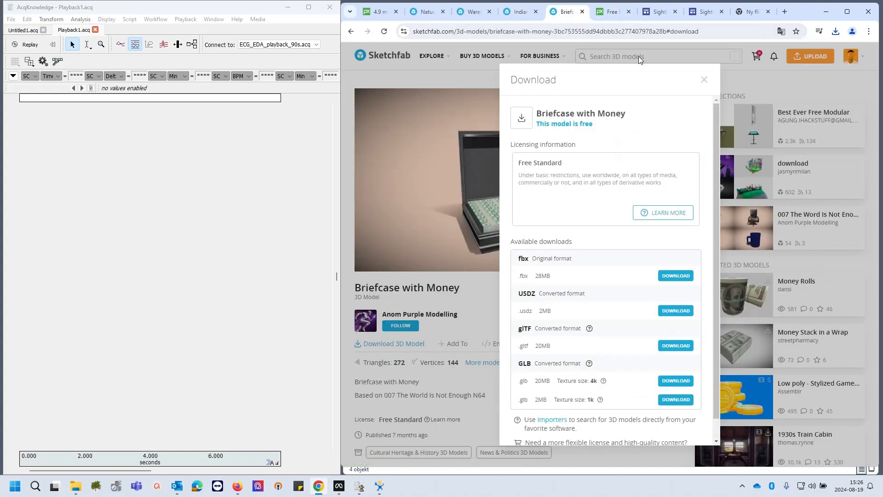
click(705, 80)
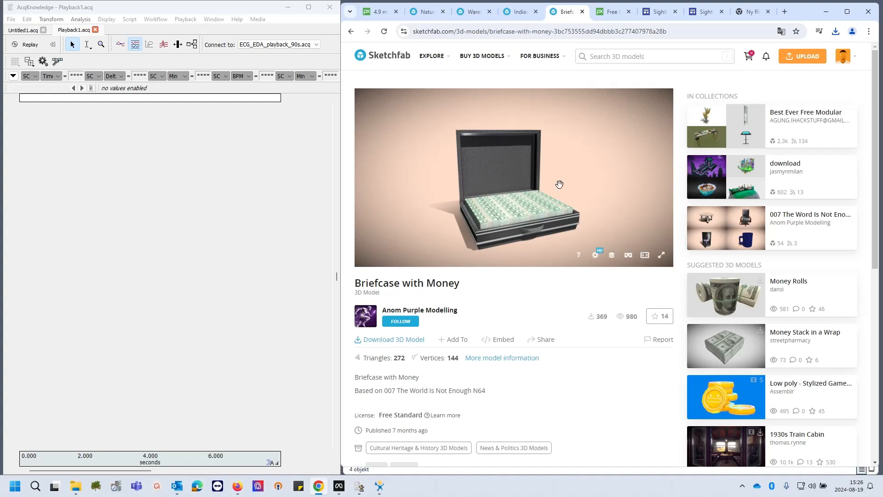
click(827, 12)
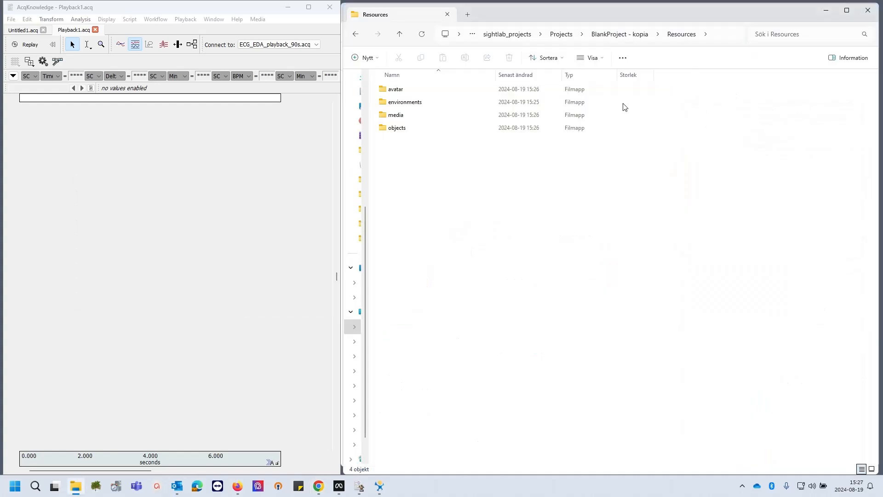
Extract warehouse_fbx_model_free.zip inside the environments folder, keeping the suggested destination.
double_click(399, 102)
click(415, 90)
right_click(415, 91)
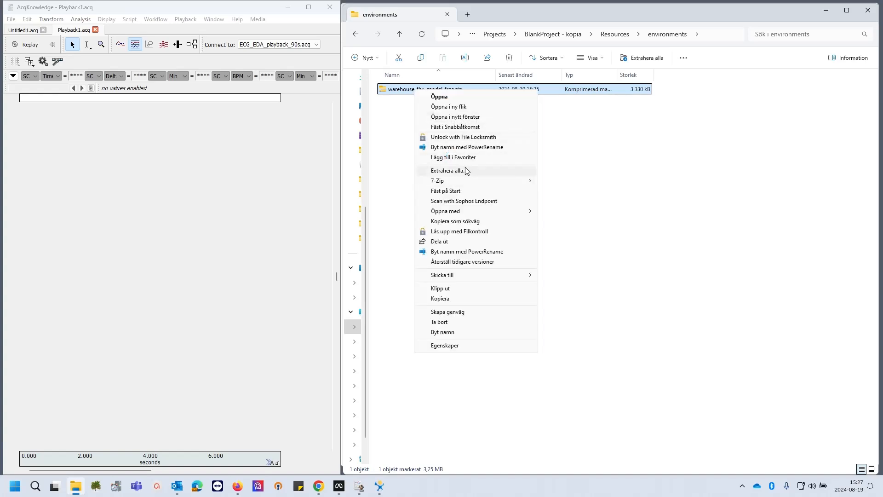
click(466, 171)
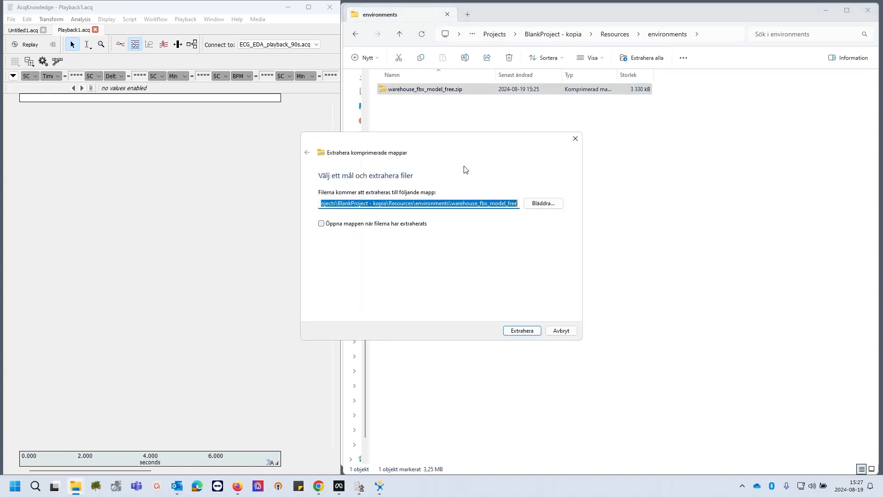
click(528, 333)
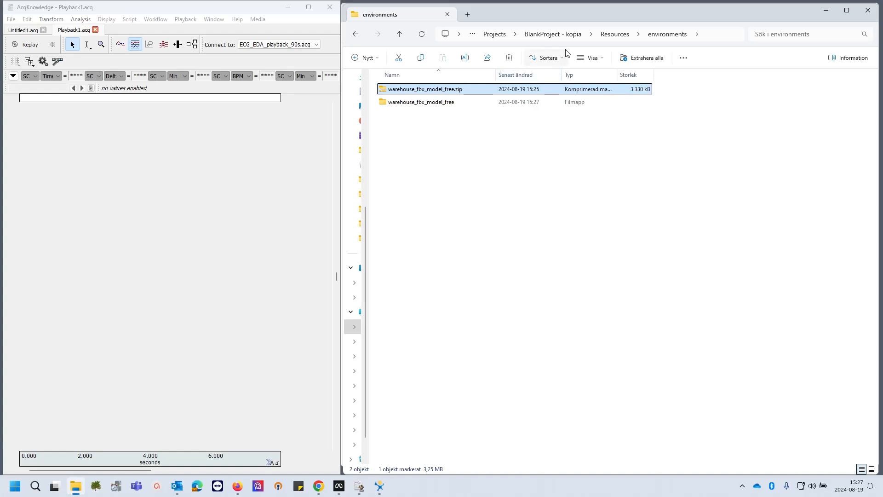
Extract indian_man_with_suit.zip inside the Resources/avatar folder, keeping the suggested destination.
click(610, 38)
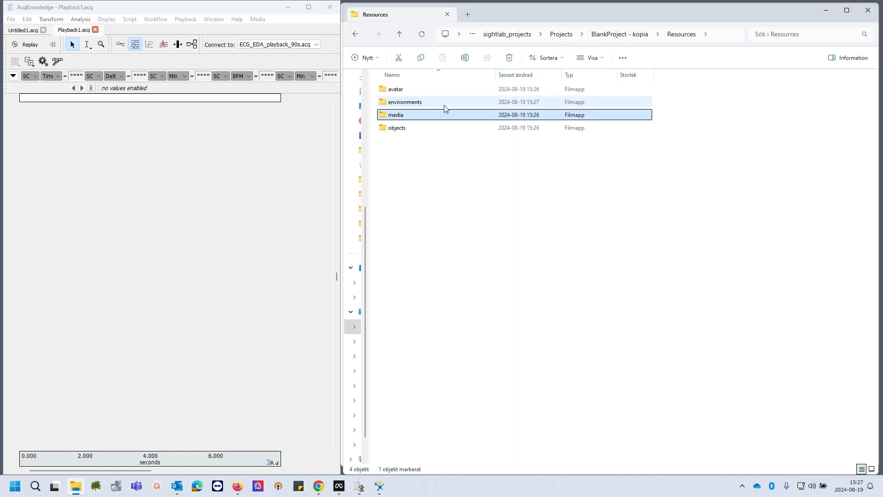
double_click(444, 115)
click(618, 35)
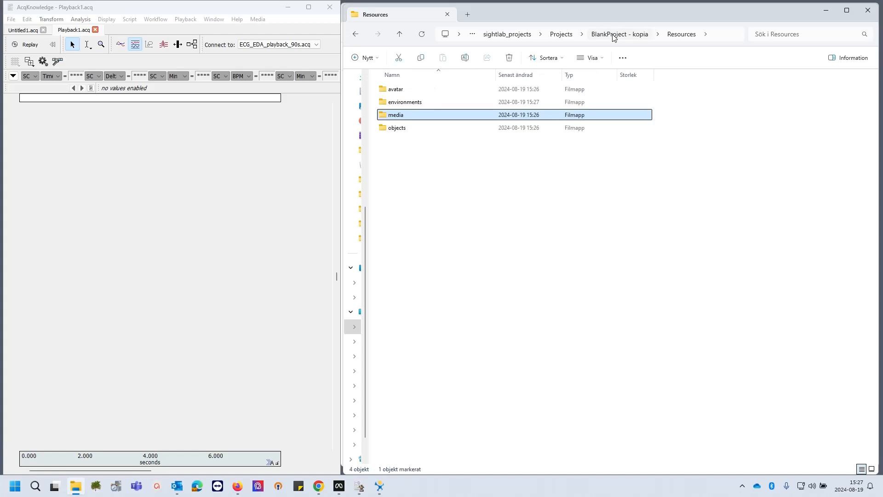
key(Return)
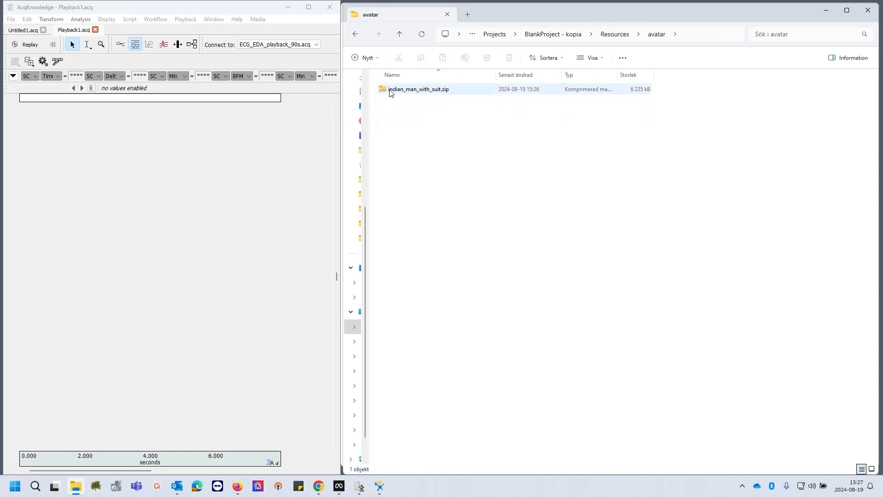
right_click(390, 90)
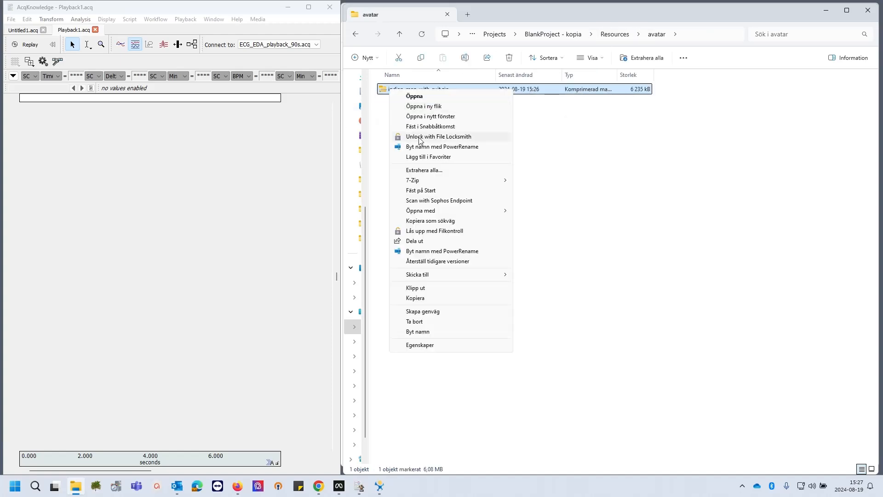
click(437, 172)
click(537, 332)
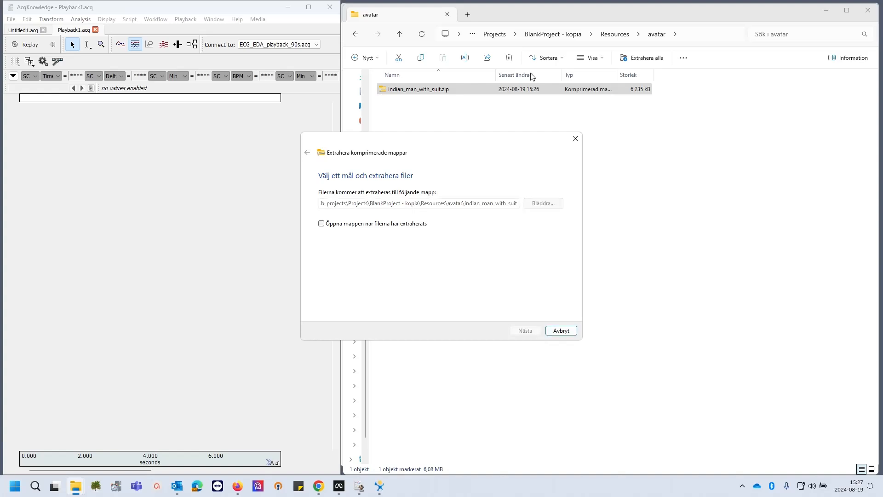
Check the media folder, then extract briefcase_with_money.zip inside the Resources/objects folder to the suggested destination.
click(611, 35)
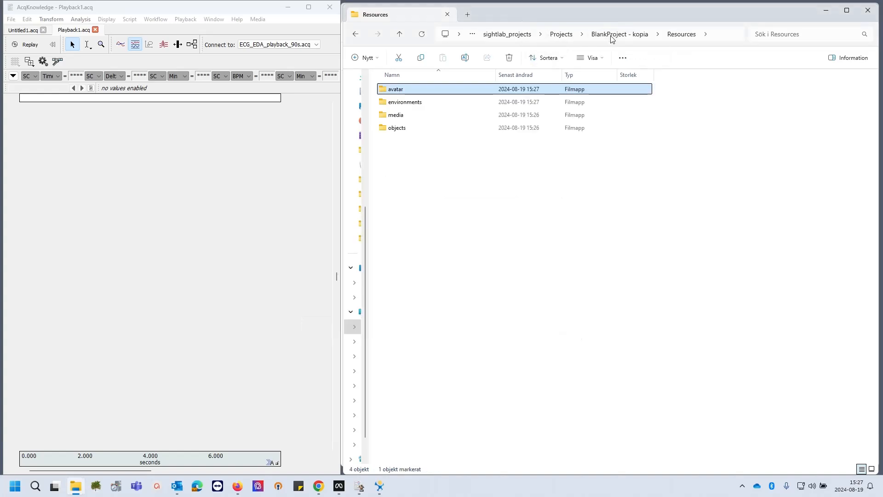
key(Down)
key(Down)
key(Return)
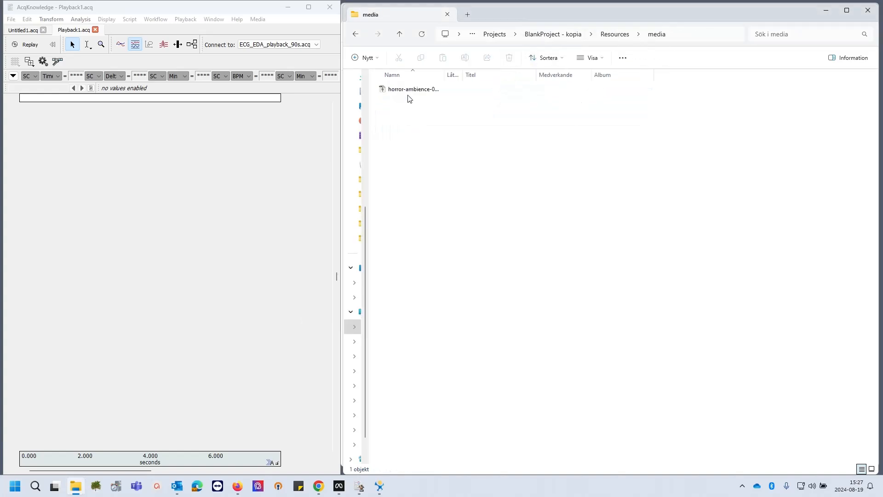
click(607, 35)
key(Down)
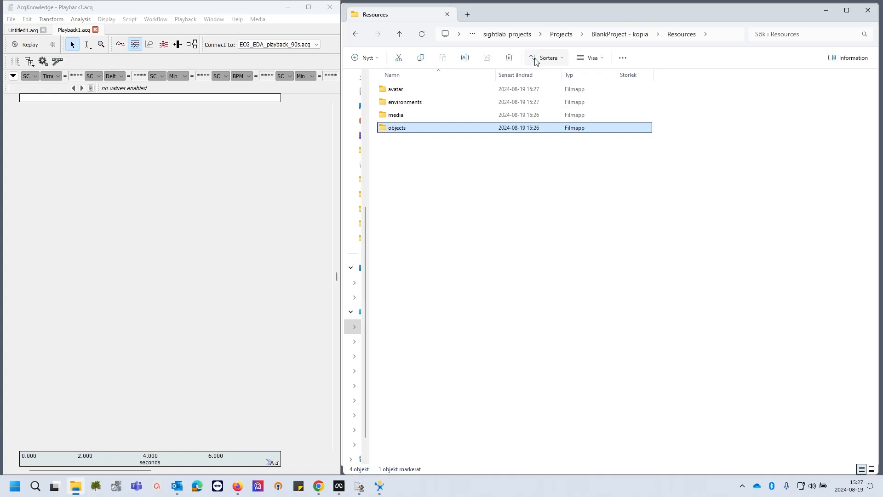
double_click(442, 127)
right_click(405, 90)
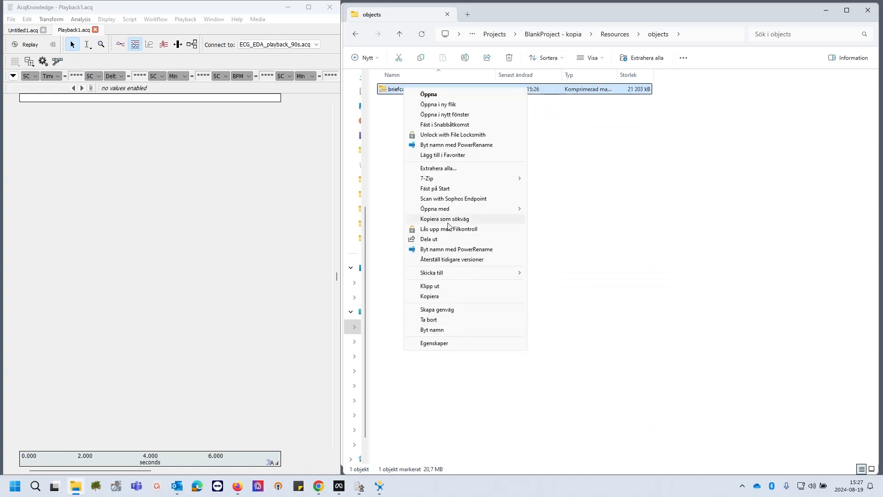
click(450, 168)
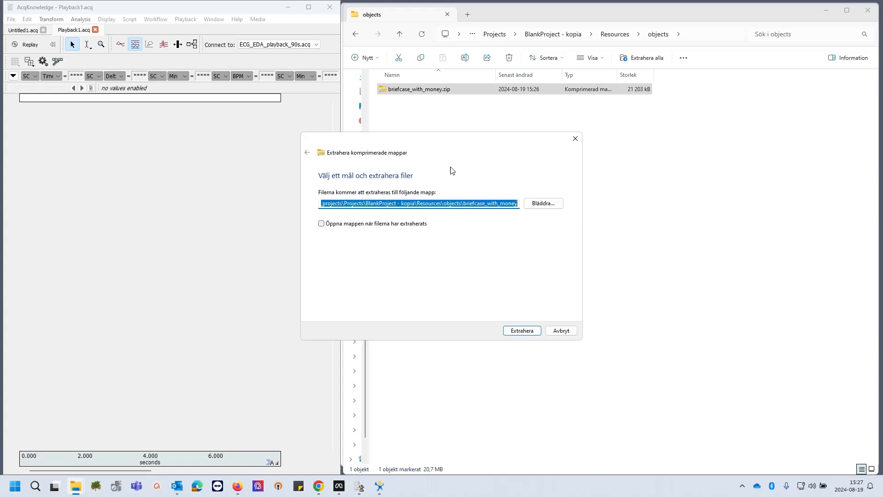
click(523, 330)
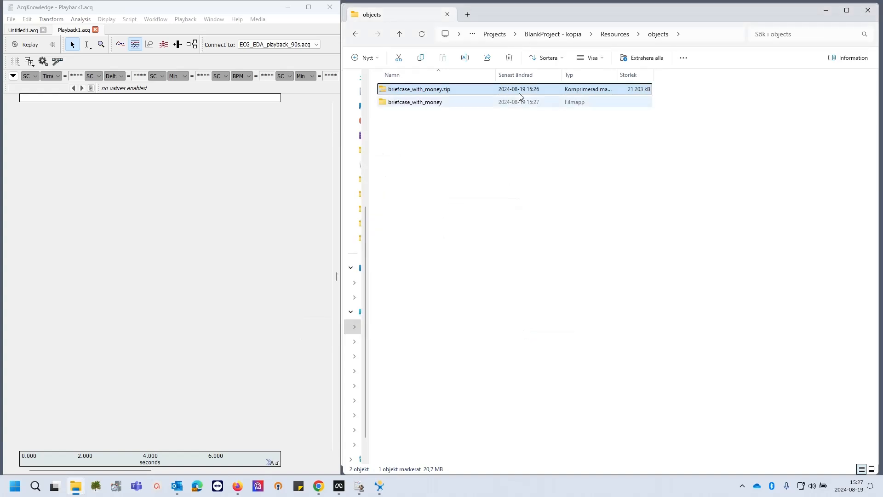
Open scene.gltf from environments/warehouse_fbx_model_free in Inspector and reposition the Inspector window so it fits on screen.
click(616, 34)
click(420, 103)
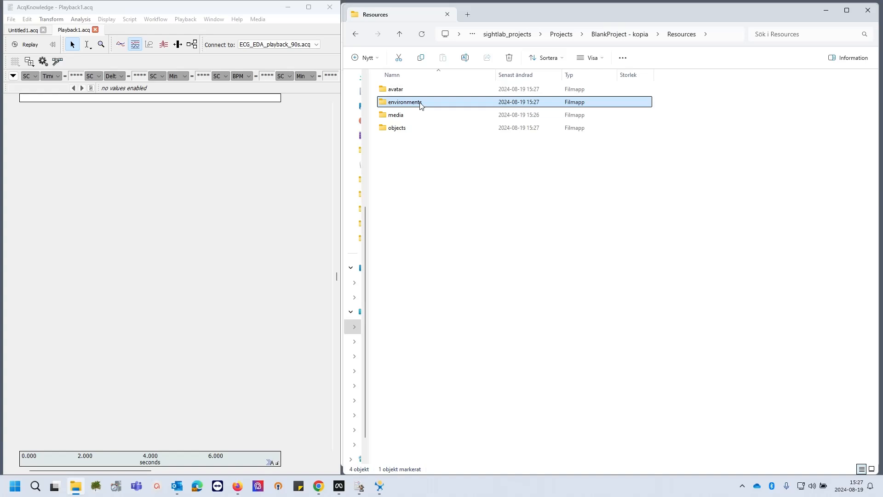
double_click(419, 103)
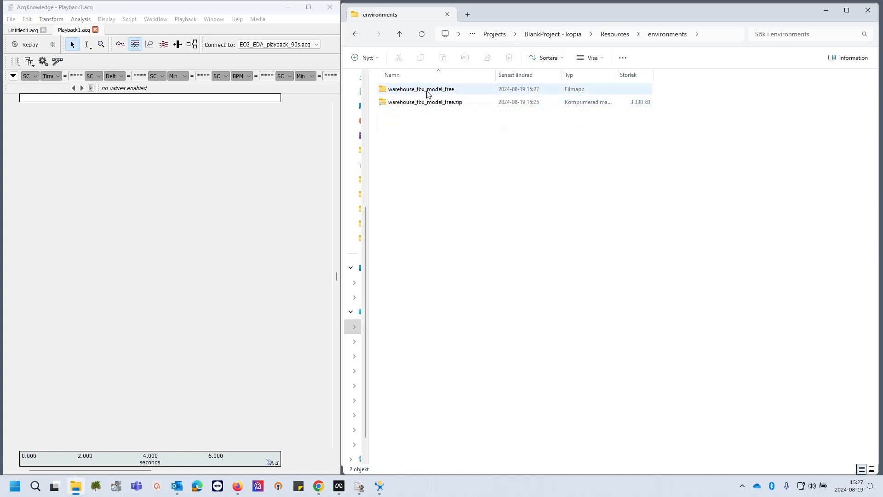
double_click(426, 91)
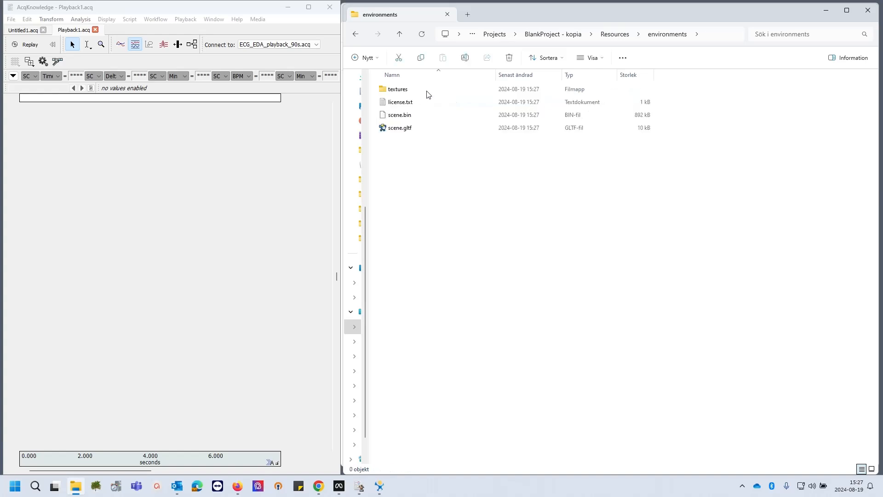
click(402, 129)
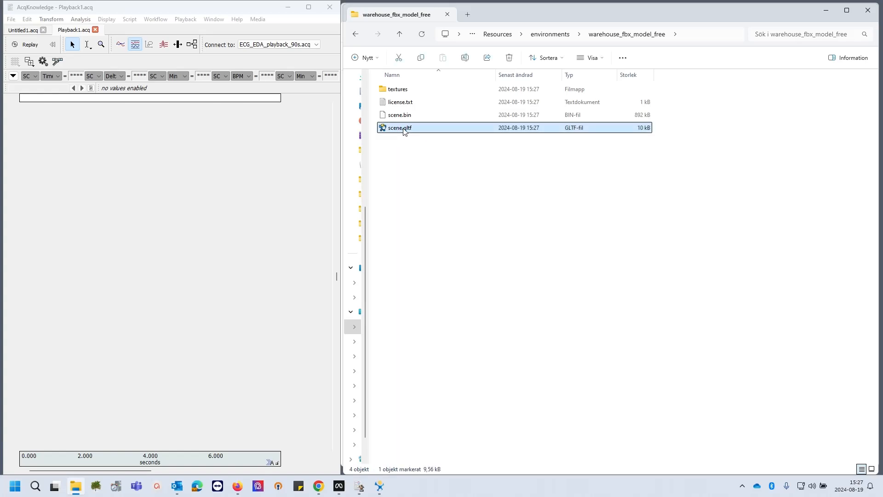
double_click(403, 131)
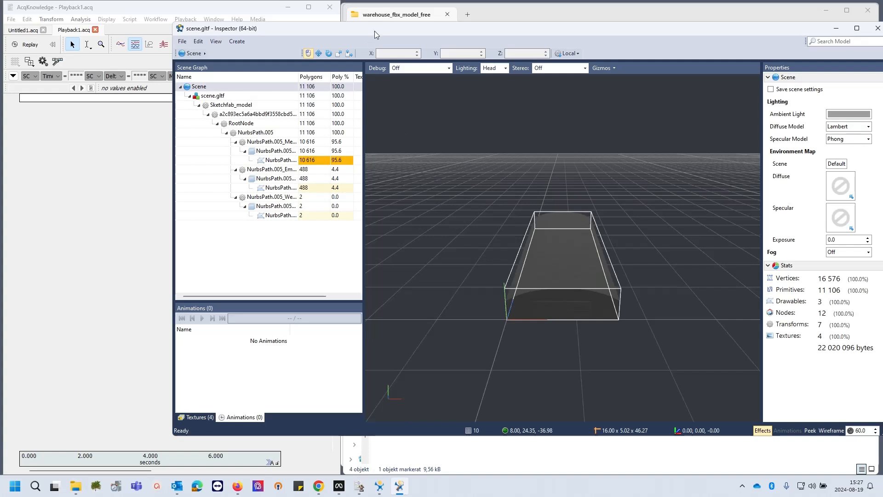
drag(375, 31, 351, 14)
drag(259, 15, 256, 13)
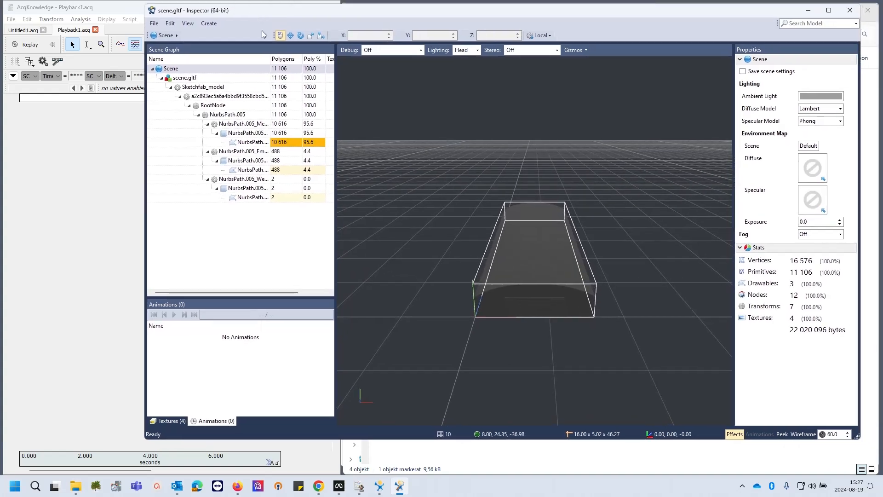
Examine the warehouse model's exterior and interior in Inspector's 3D view.
mouse_move(438, 215)
mouse_down()
mouse_move(434, 195)
mouse_move(429, 212)
mouse_up()
scroll(435, 237, up, 5)
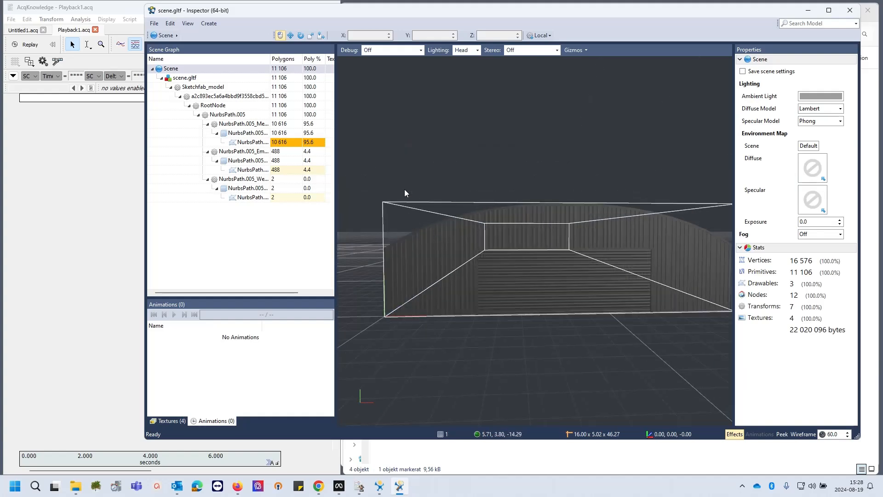
scroll(404, 186, down, 1)
drag(404, 184, 401, 270)
scroll(401, 272, up, 5)
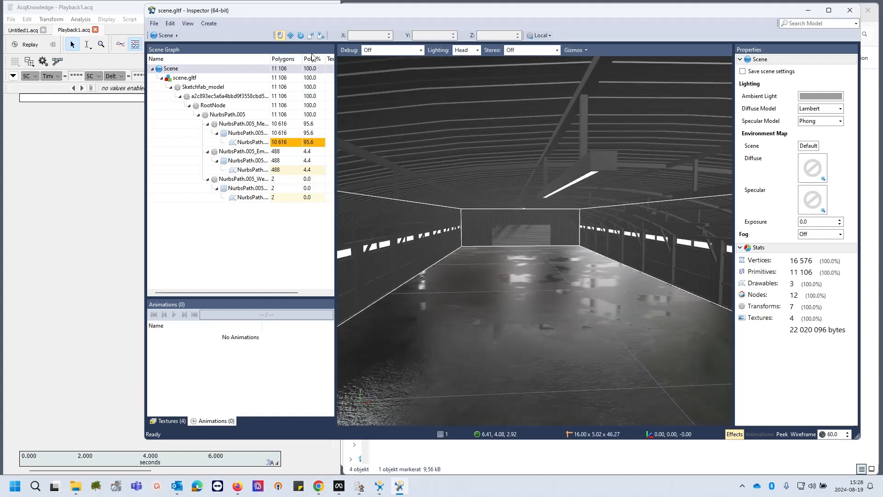
scroll(430, 222, down, 6)
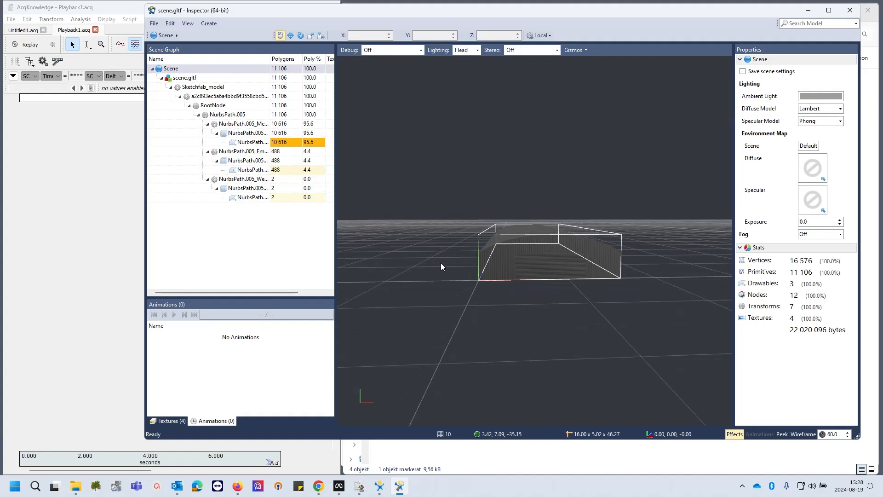
drag(441, 263, 438, 269)
scroll(438, 270, up, 1)
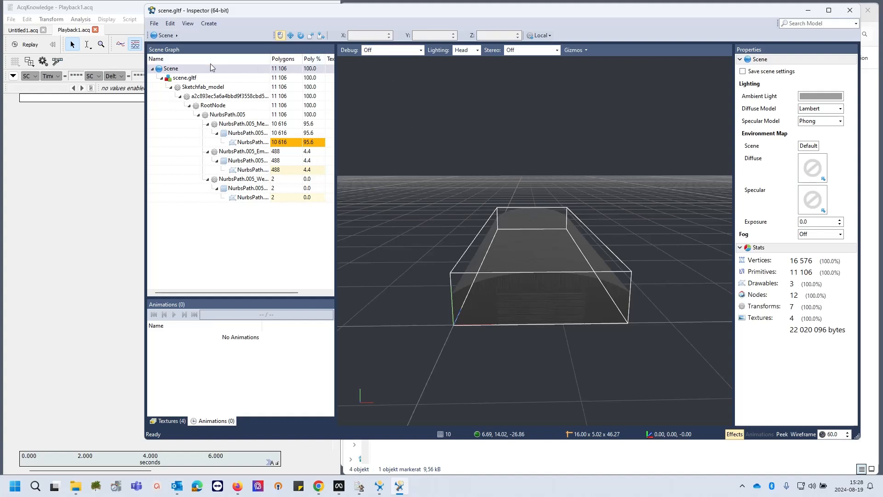
Rename the scene.gltf node in the scene graph to warehouse.
click(185, 80)
right_click(185, 81)
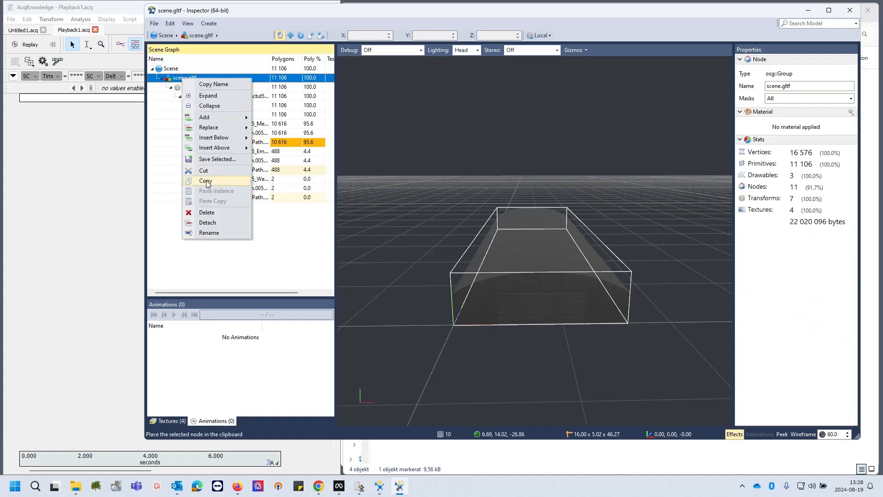
click(215, 234)
text(w)
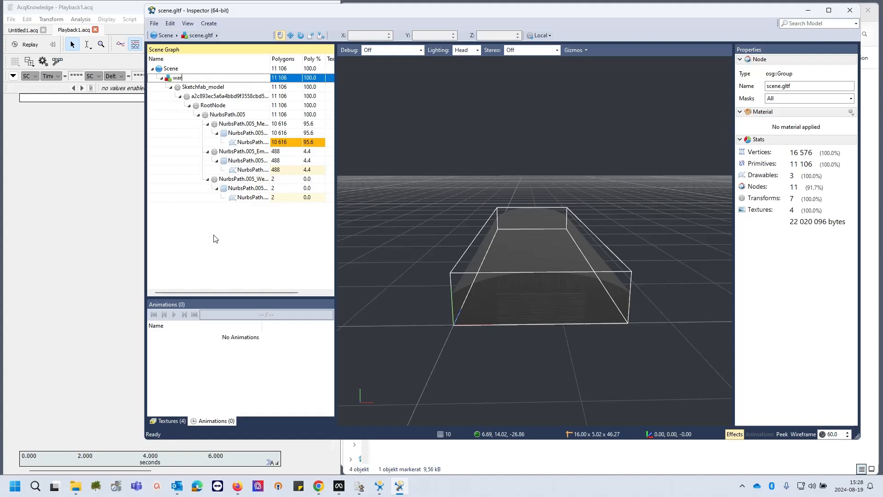
text(arehouse)
key(Return)
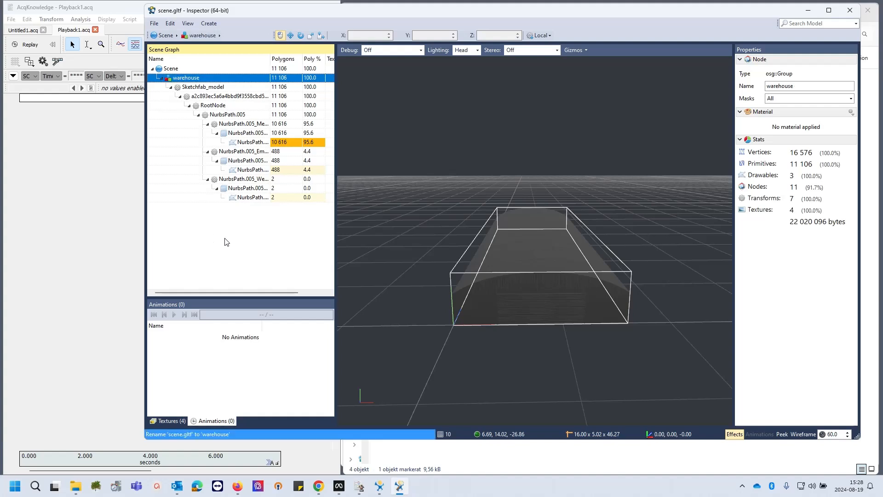
Translate the Sketchfab_model node under warehouse by -5.4 on its local X axis and -11.7 on its local Y axis.
click(208, 87)
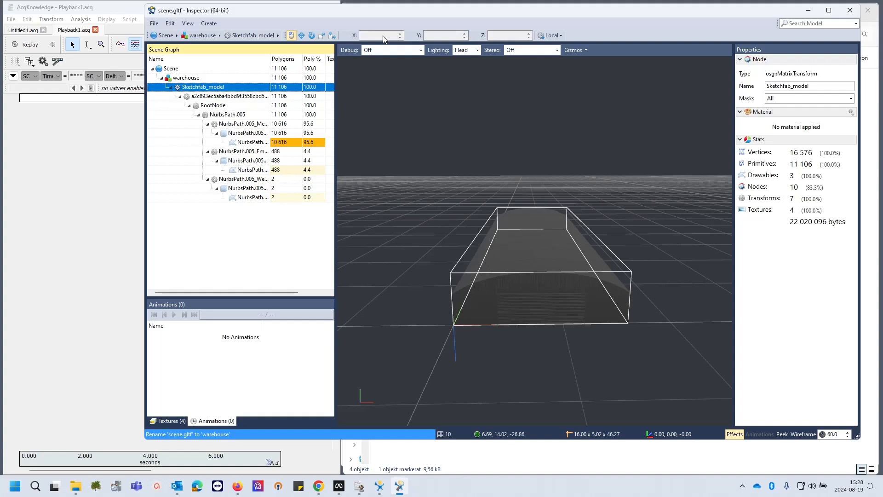
click(302, 35)
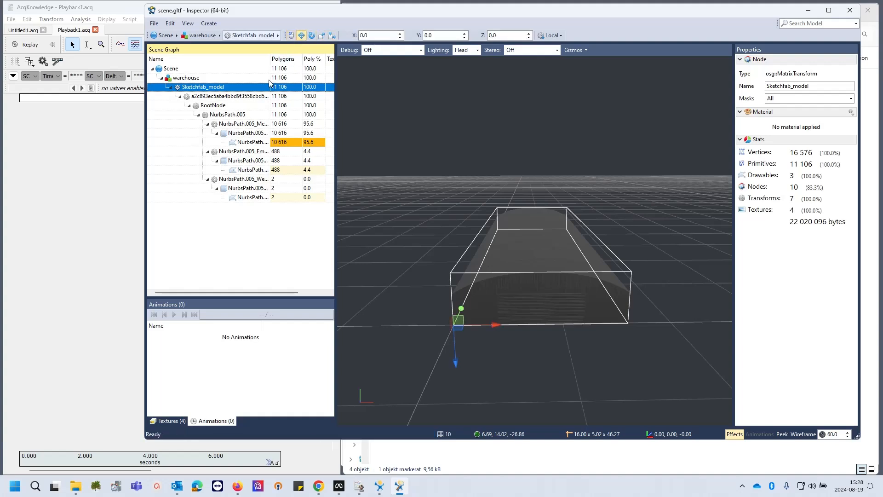
double_click(378, 35)
double_click(392, 36)
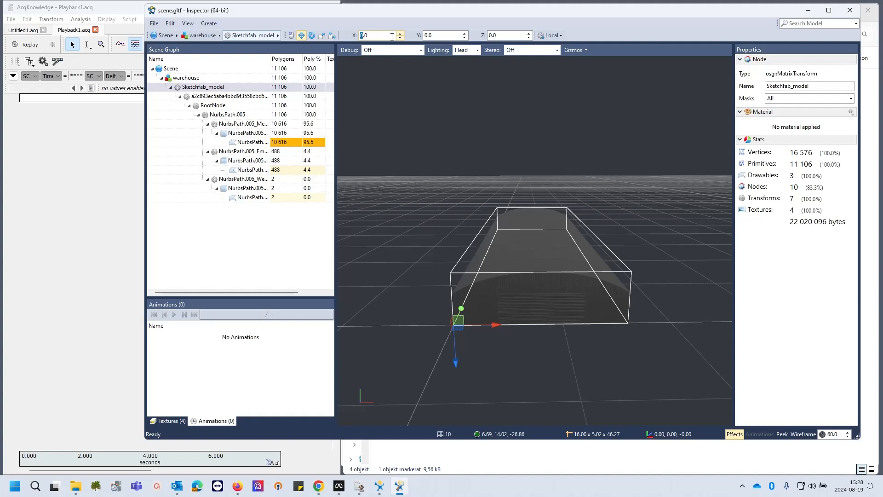
text(-5.4)
click(440, 36)
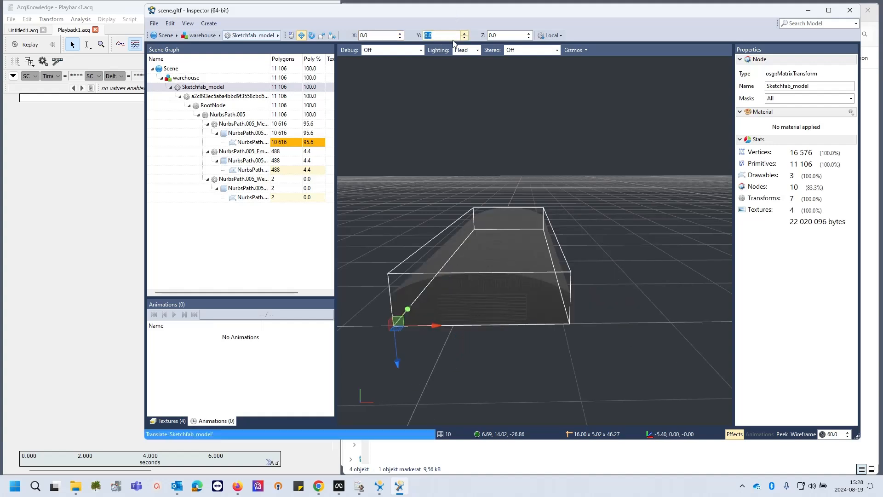
text(-11.7)
click(506, 33)
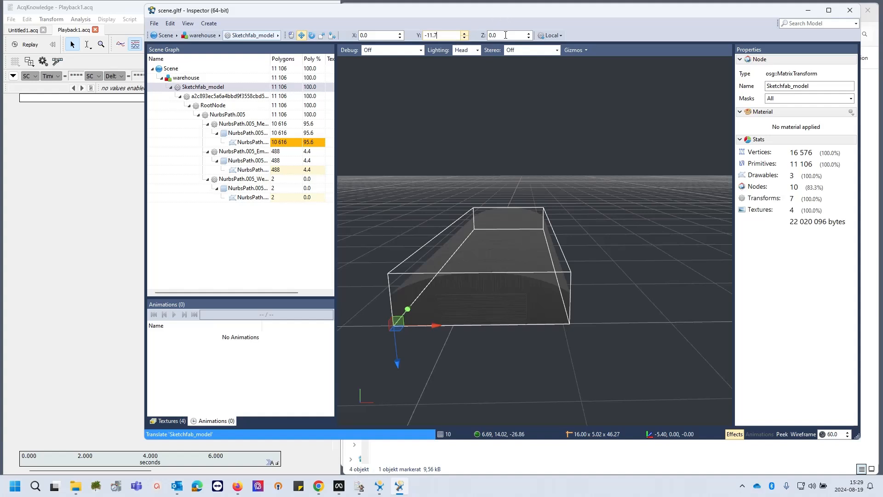
click(321, 50)
Examine the repositioned warehouse from outside and inside in the 3D view.
scroll(382, 184, down, 5)
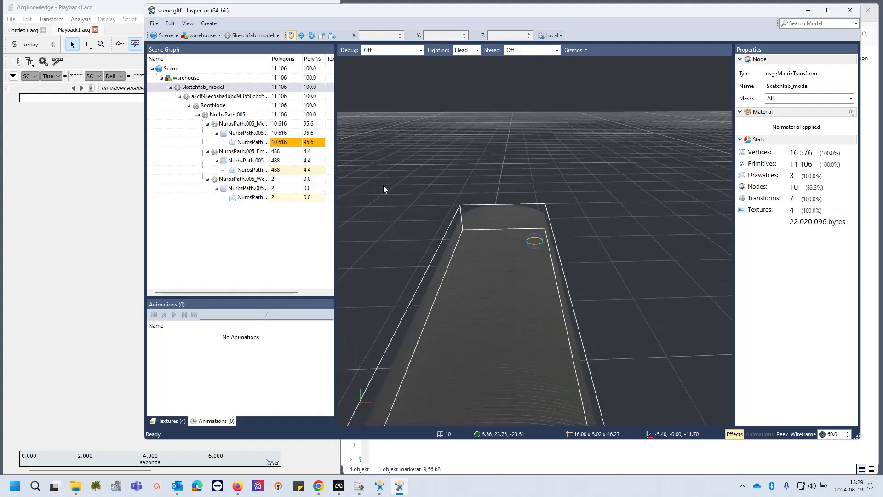
scroll(403, 261, up, 10)
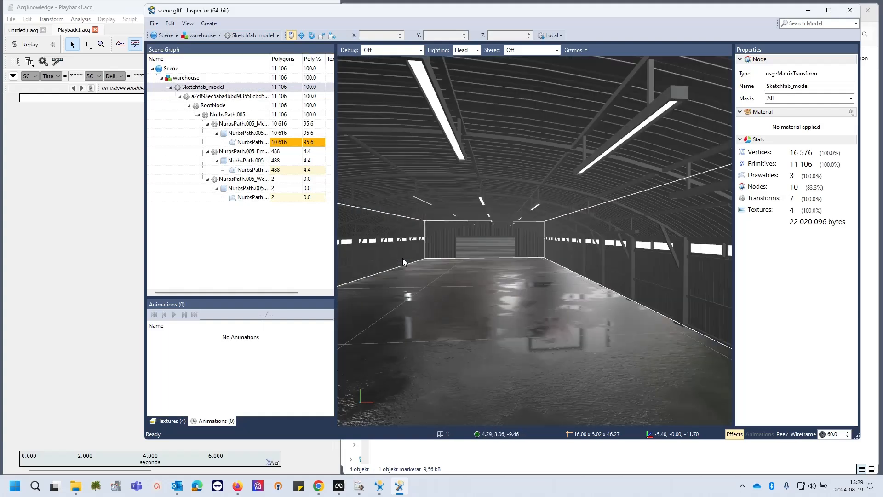
scroll(403, 259, down, 8)
drag(407, 258, 391, 287)
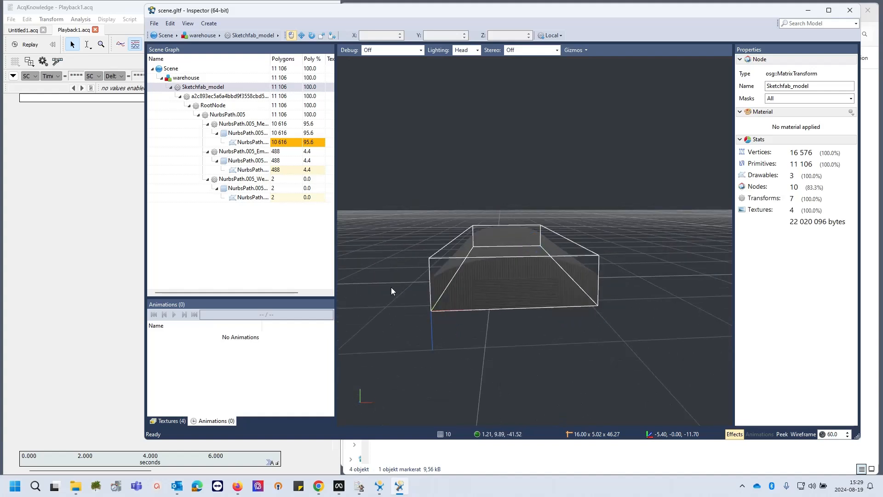
scroll(394, 285, up, 6)
scroll(395, 288, up, 4)
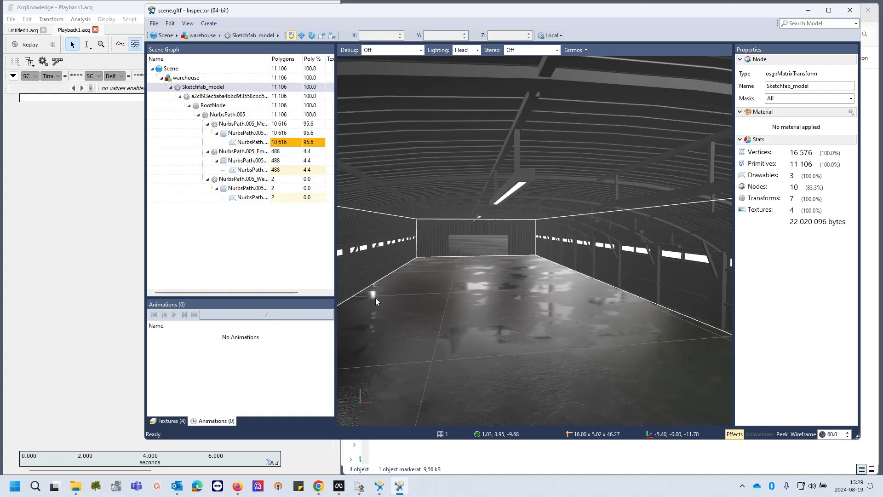
scroll(382, 281, down, 5)
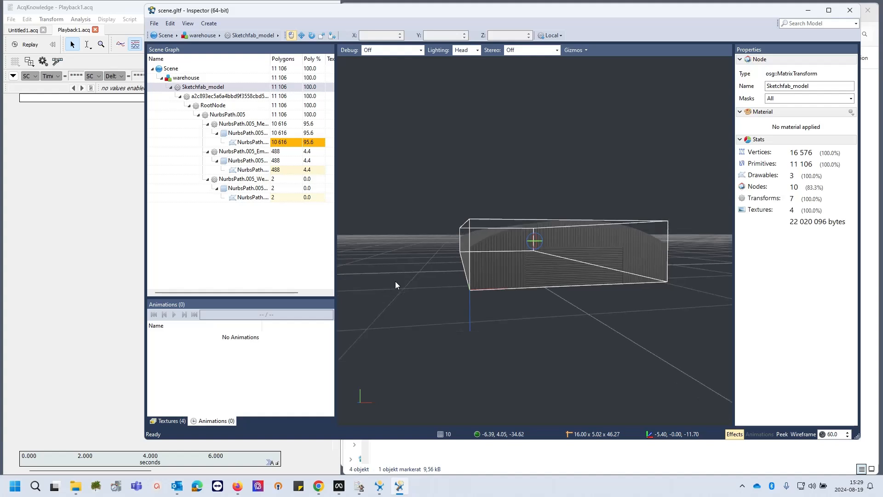
scroll(395, 281, up, 5)
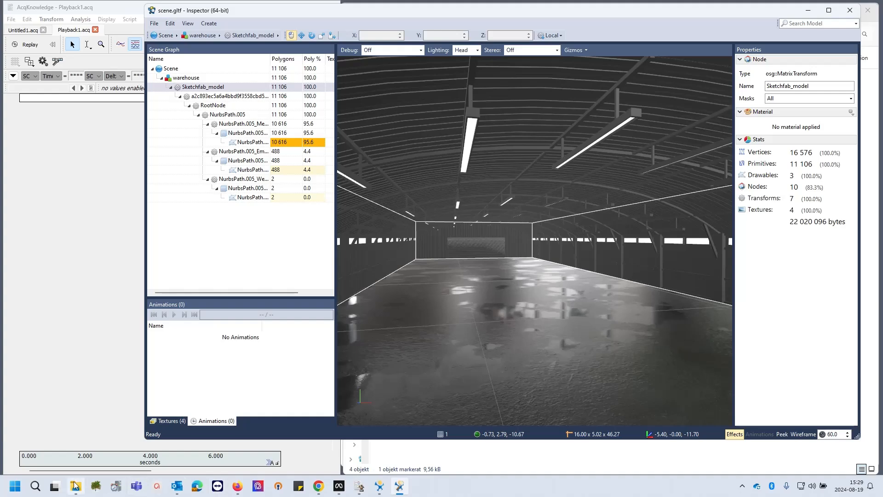
Bring up the File Explorer window and shift the Inspector window aside so both can be reached.
mouse_move(76, 486)
click(81, 440)
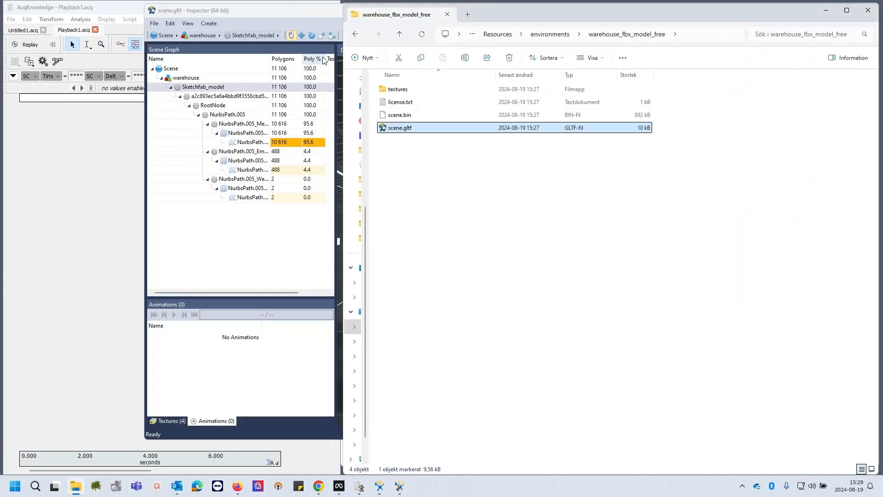
click(230, 20)
drag(439, 10, 292, 20)
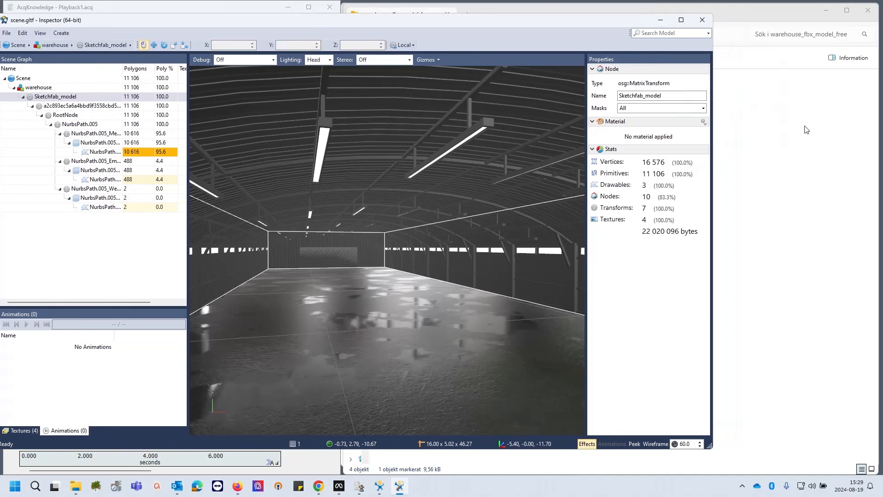
Add scene.gltf from Resources/avatar/indian_man_with_suit to the warehouse scene in Inspector.
click(805, 130)
click(551, 35)
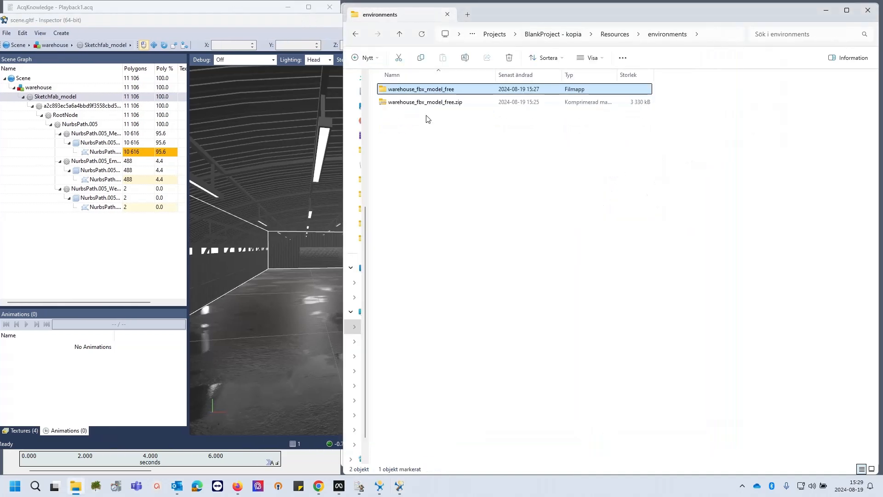
click(612, 38)
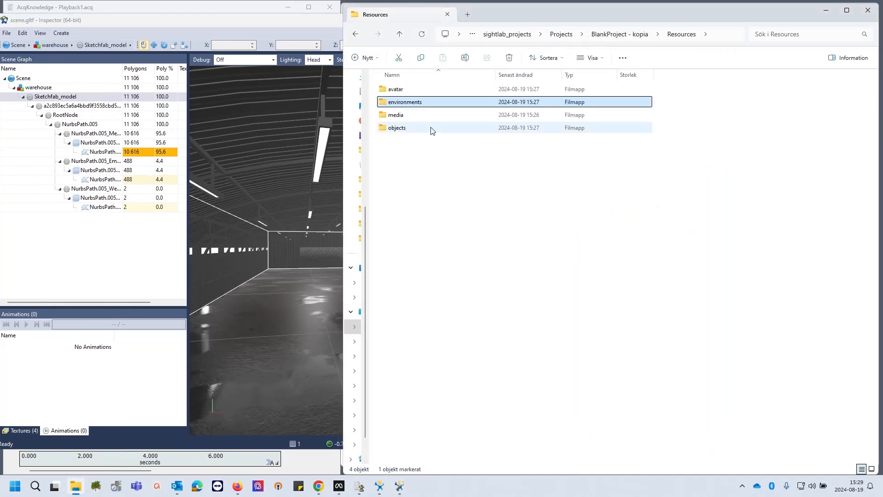
double_click(414, 89)
double_click(414, 90)
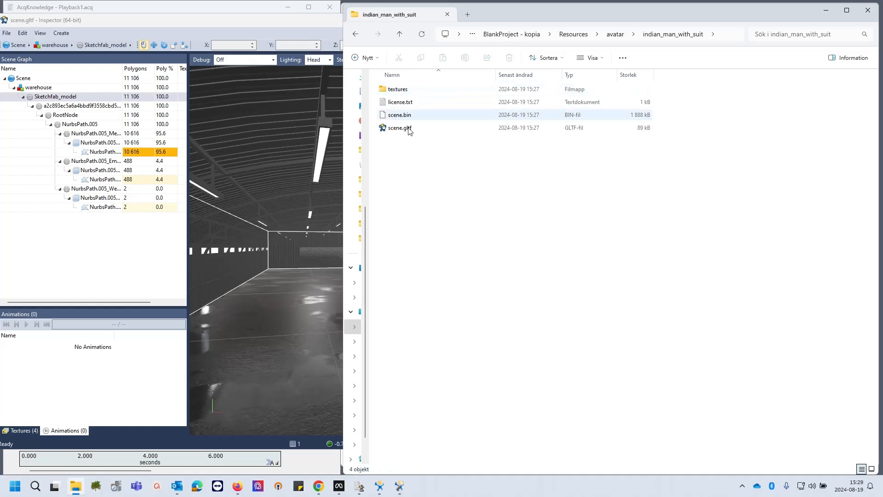
click(403, 129)
drag(312, 204, 288, 220)
click(311, 237)
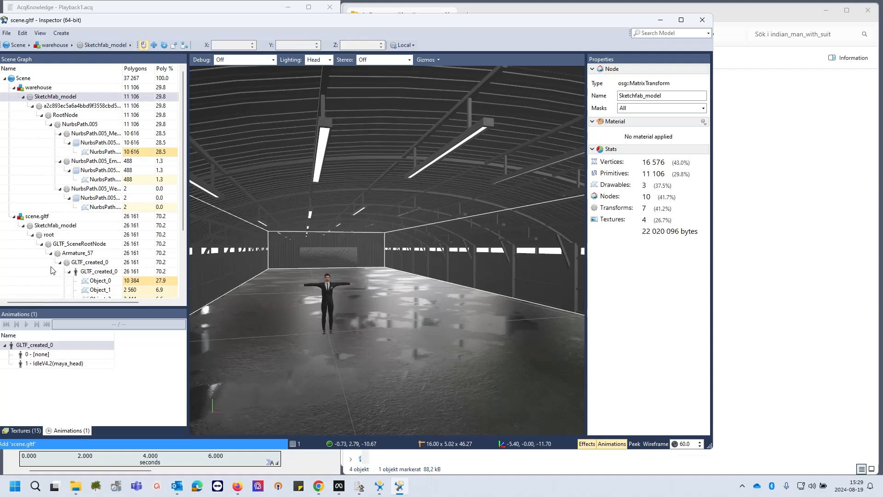
Rename the newly added avatar's scene.gltf node in the scene graph to man_in_suite.
scroll(51, 271, down, 2)
click(36, 162)
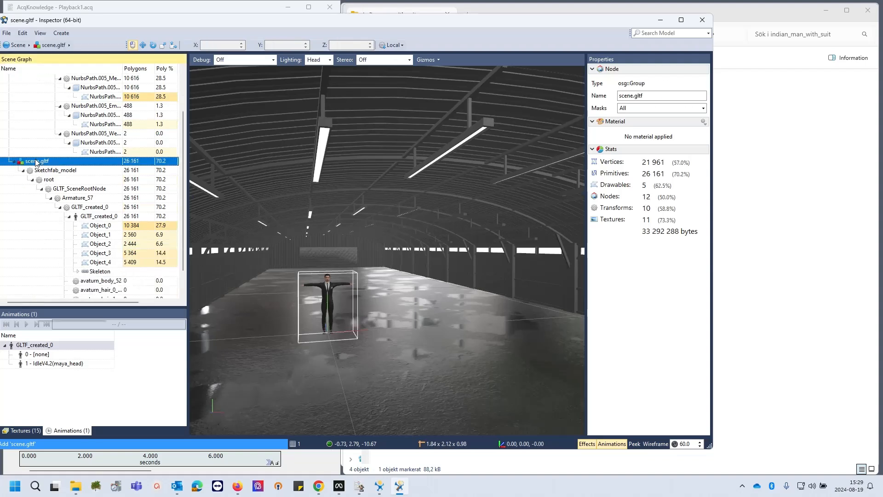
right_click(36, 162)
click(66, 311)
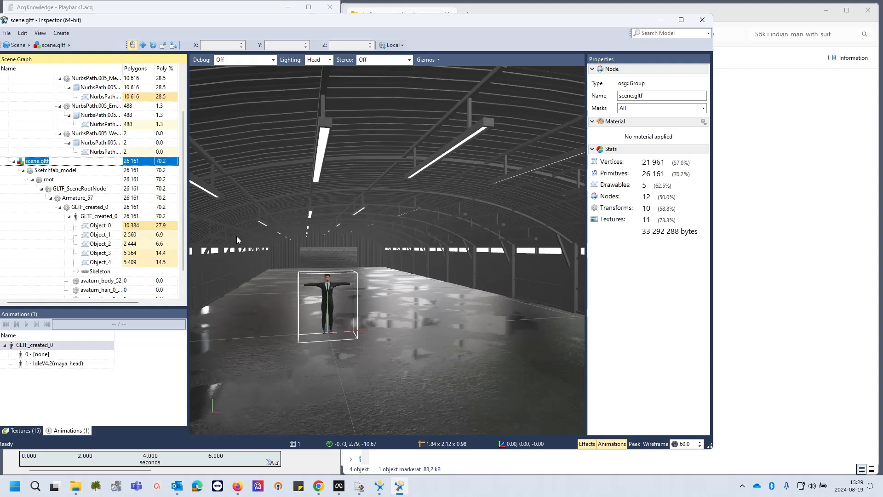
text(man_in)
key(Return)
text(ite)
scroll(237, 236, up, 3)
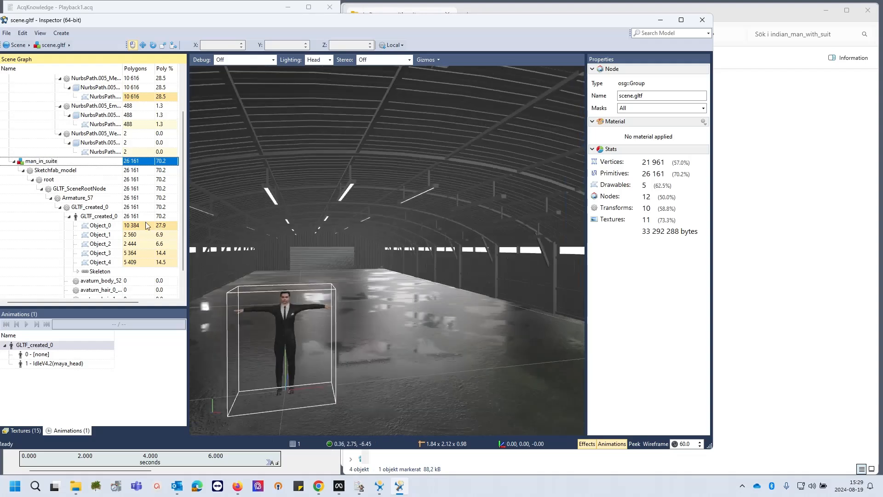
click(37, 170)
Select the warehouse and man_in_suite nodes alternately to compare which objects they highlight in the 3D view.
scroll(37, 170, up, 2)
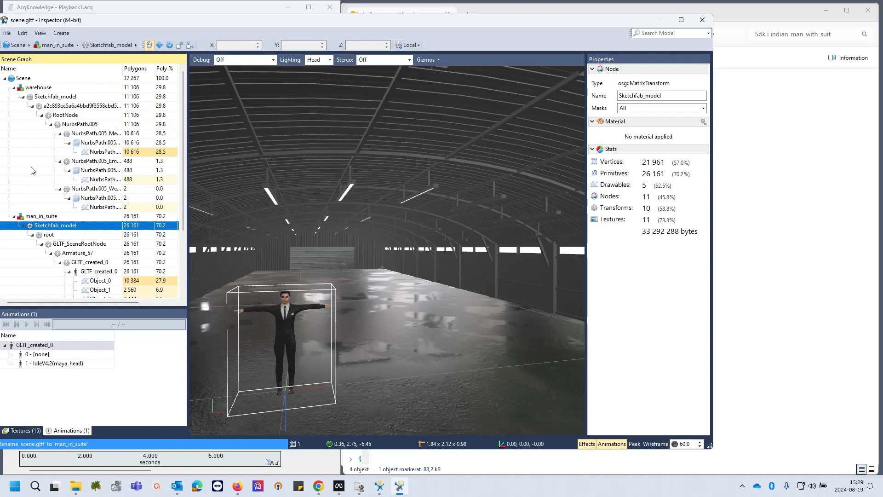
click(41, 87)
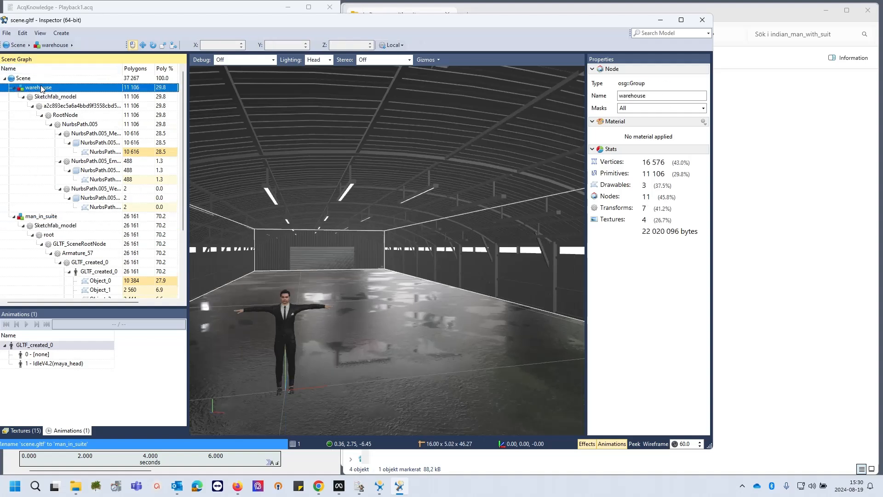
click(39, 217)
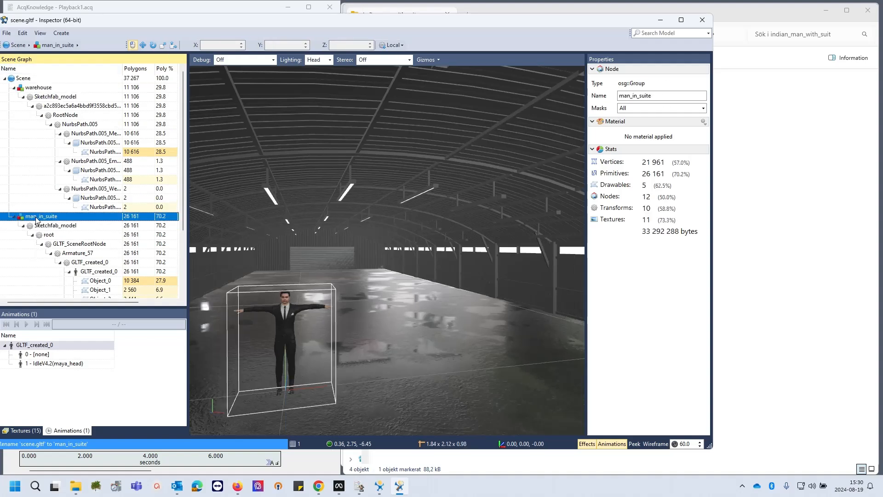
click(36, 89)
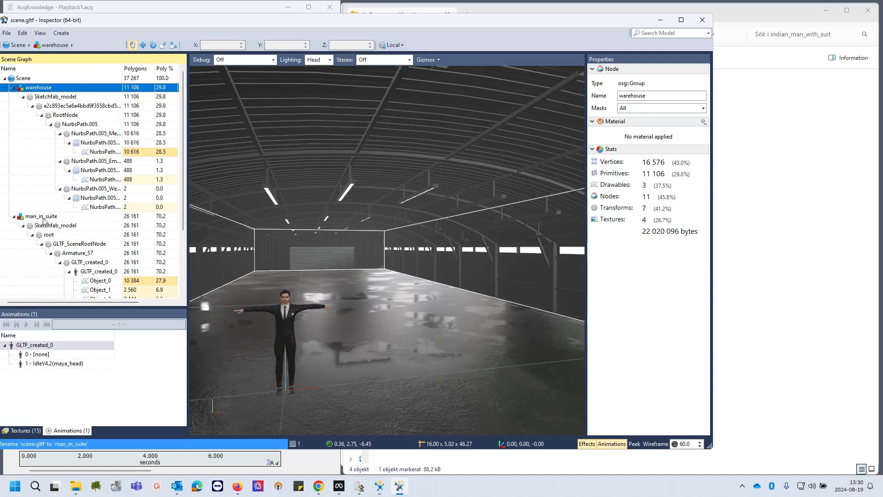
click(46, 218)
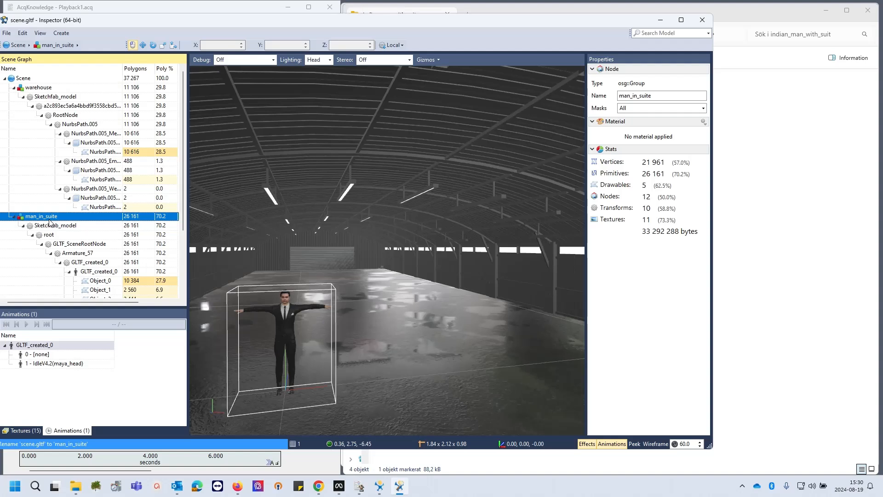
drag(85, 21, 93, 20)
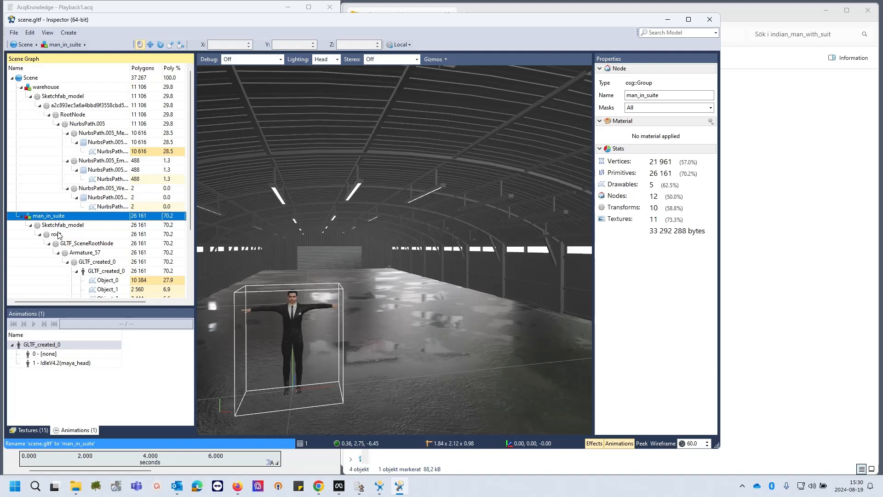
Translate the Sketchfab_model node under man_in_suite by 1.27 on its local Y axis.
scroll(80, 214, down, 3)
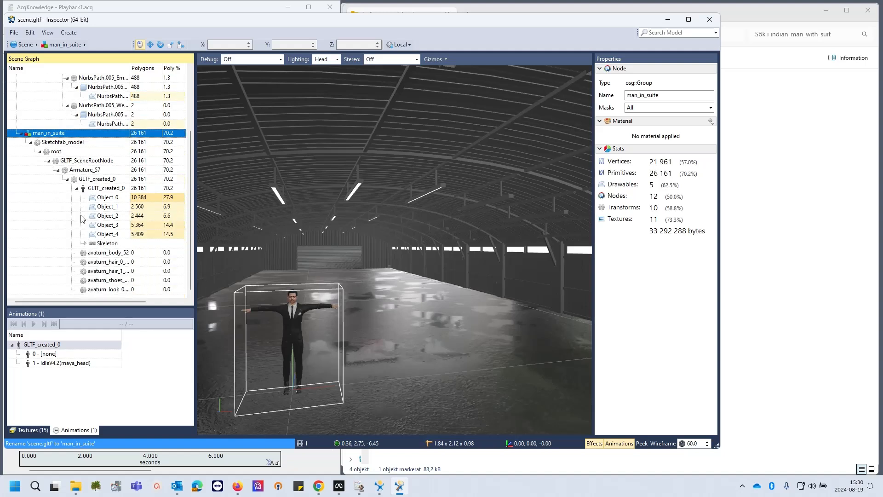
click(52, 142)
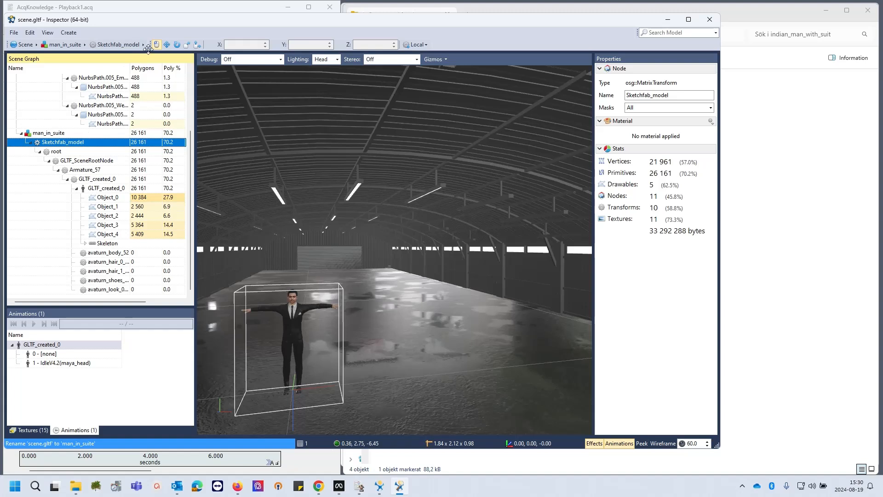
click(168, 45)
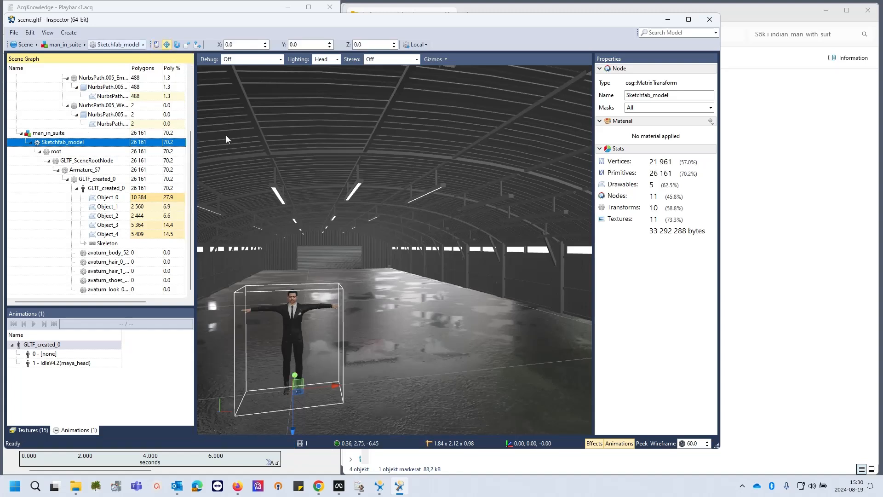
click(291, 45)
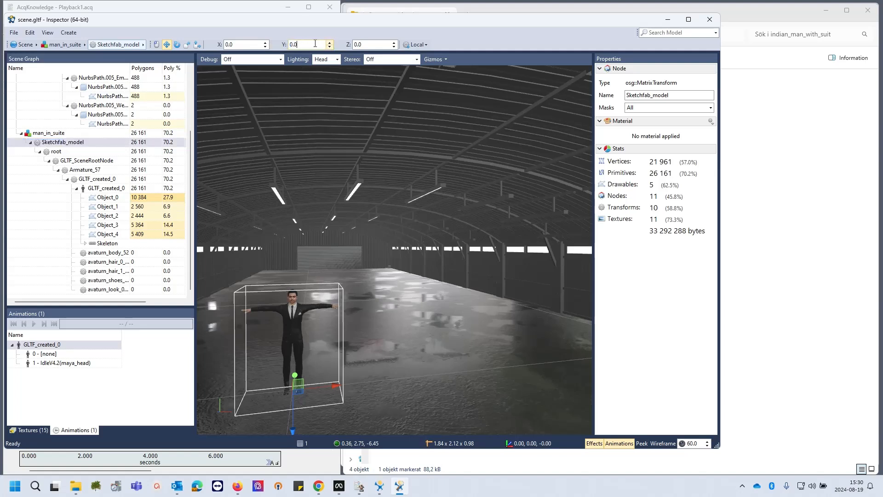
drag(315, 43, 284, 44)
click(376, 44)
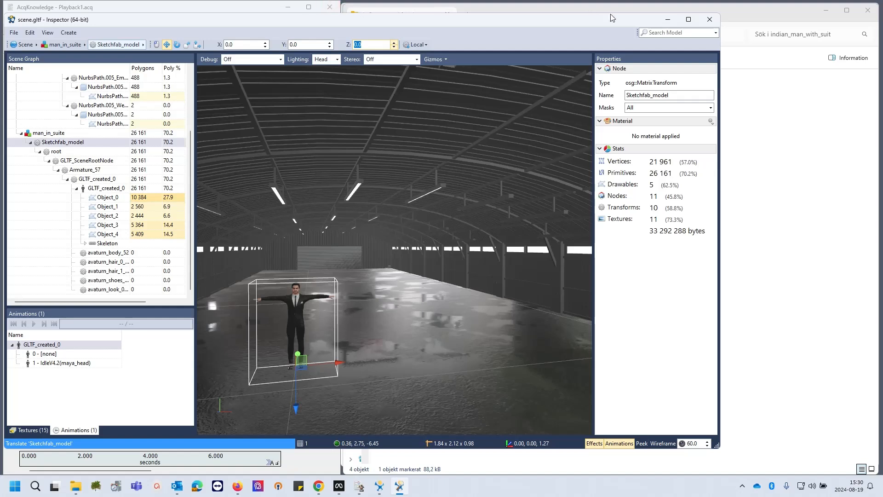
Add scene.gltf from Resources/objects/briefcase_with_money to the warehouse scene in Inspector.
click(740, 22)
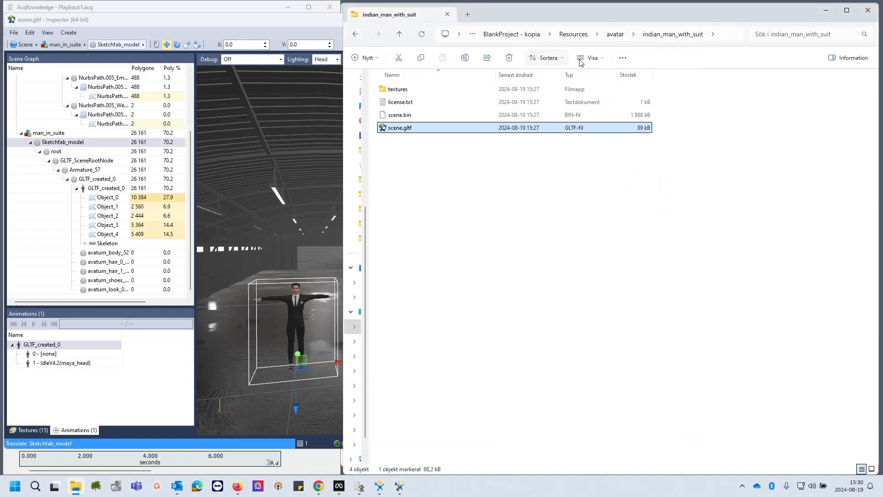
click(589, 37)
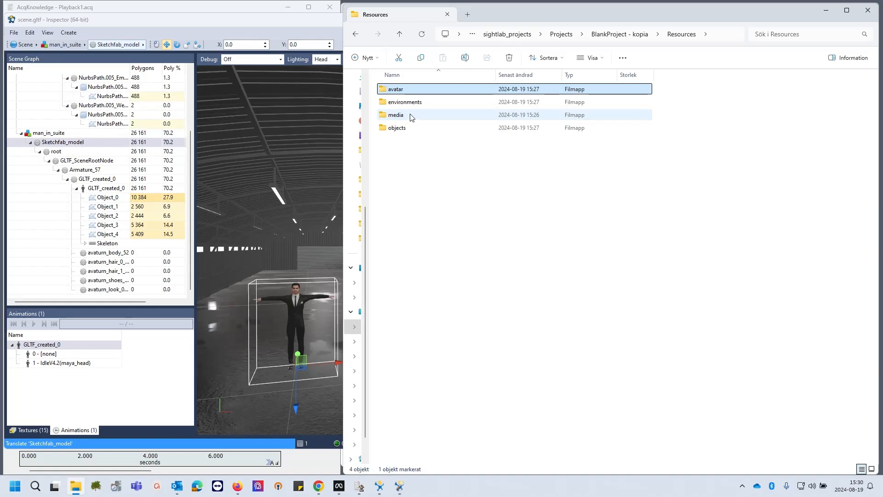
double_click(403, 127)
click(407, 91)
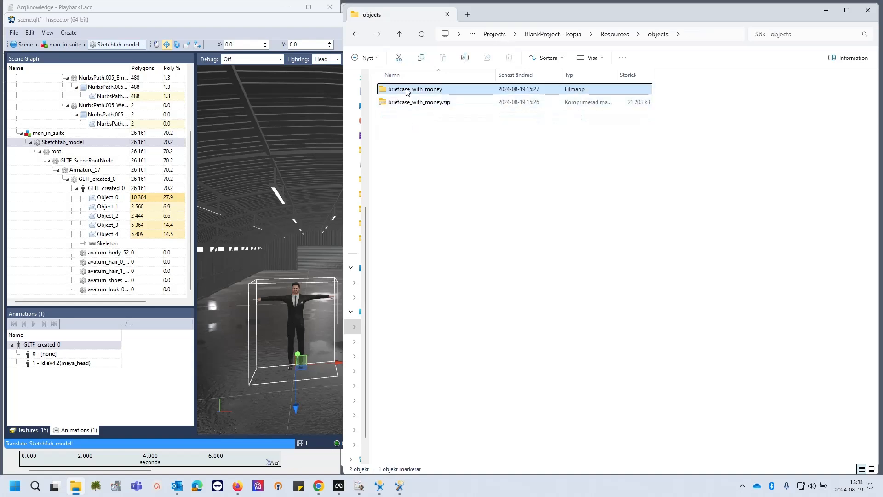
double_click(407, 91)
click(401, 128)
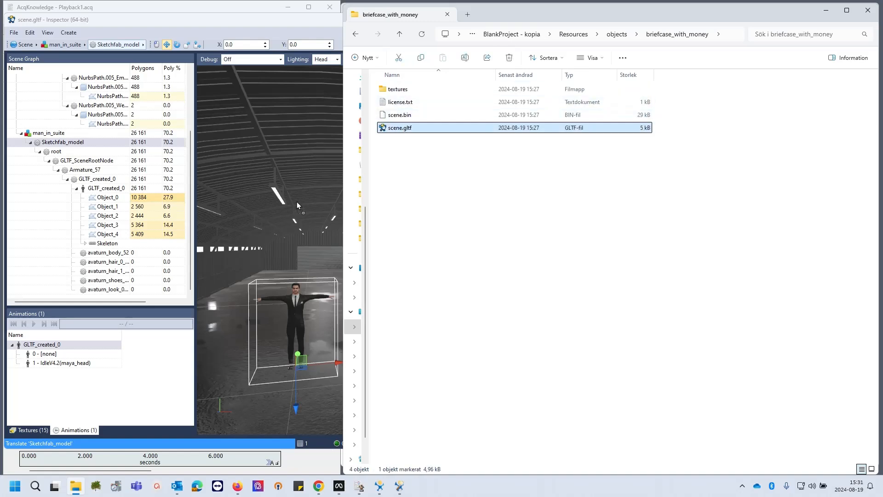
drag(297, 201, 295, 244)
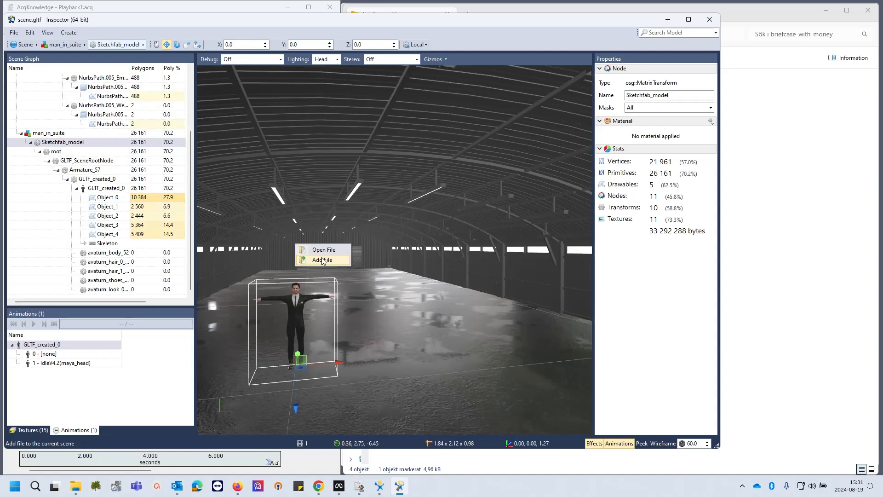
click(323, 261)
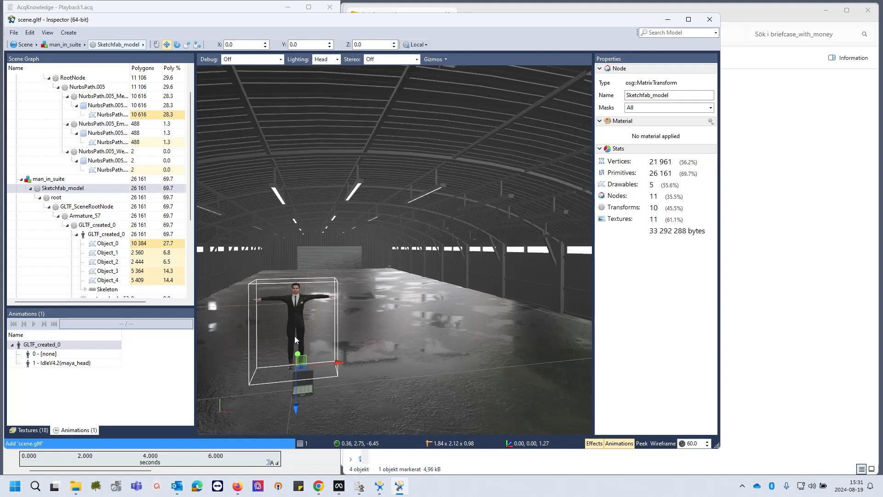
Rename the newly added briefcase model's scene.gltf node in the scene graph to briefcase.
scroll(50, 211, down, 4)
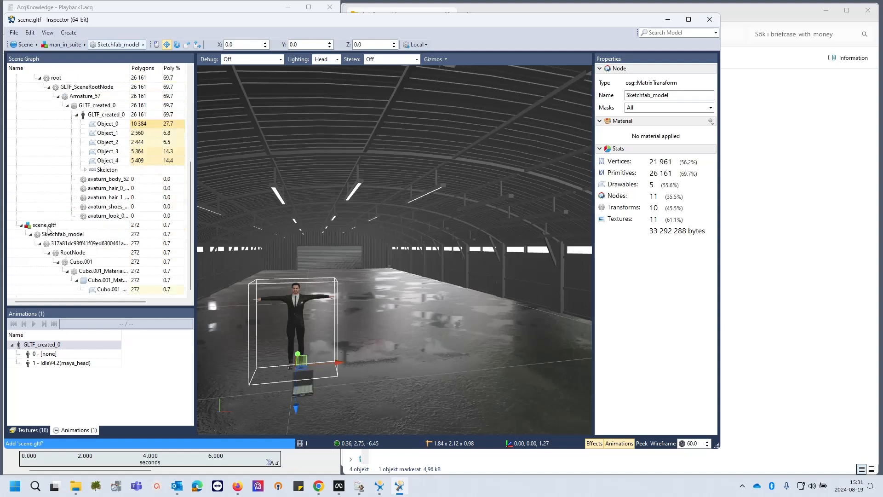
click(48, 226)
right_click(48, 225)
click(73, 385)
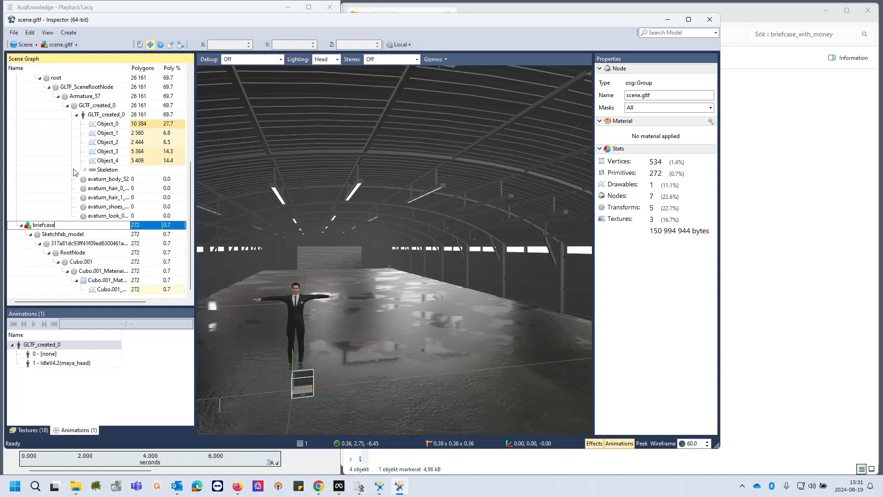
Translate the Sketchfab_model node under briefcase across the warehouse floor to about 2.20, 0.00, 4.80.
click(66, 236)
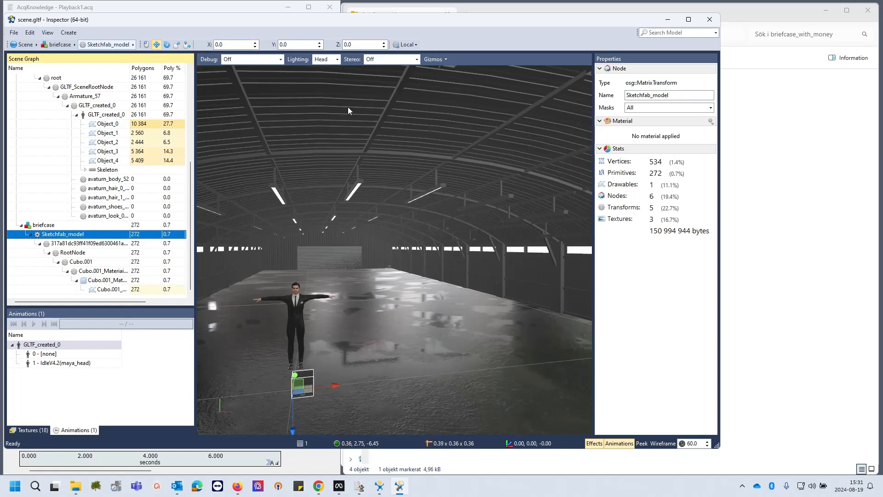
click(167, 44)
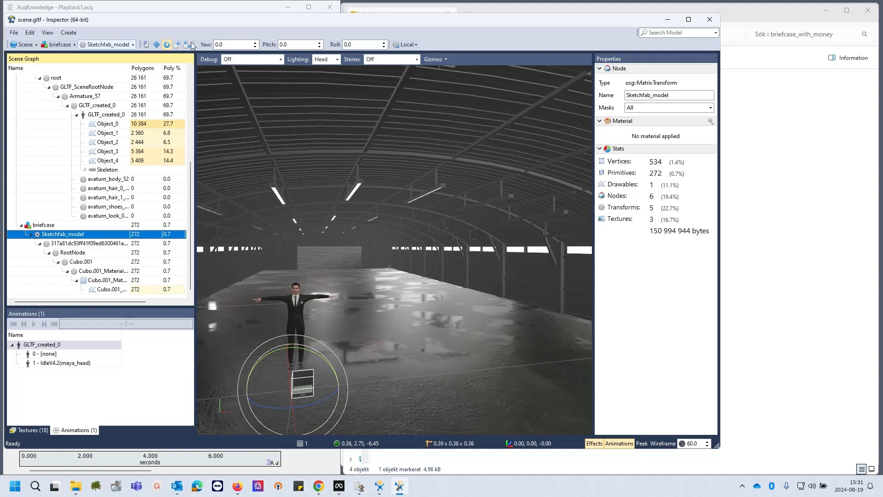
click(188, 45)
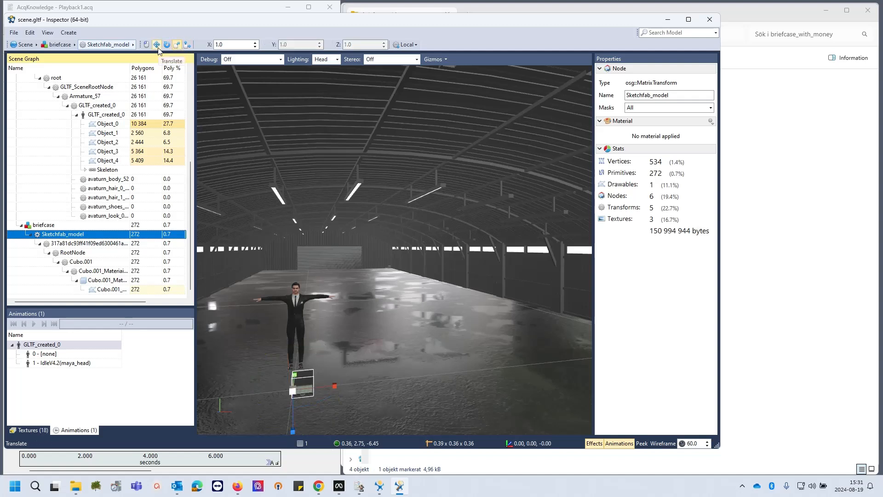
click(157, 46)
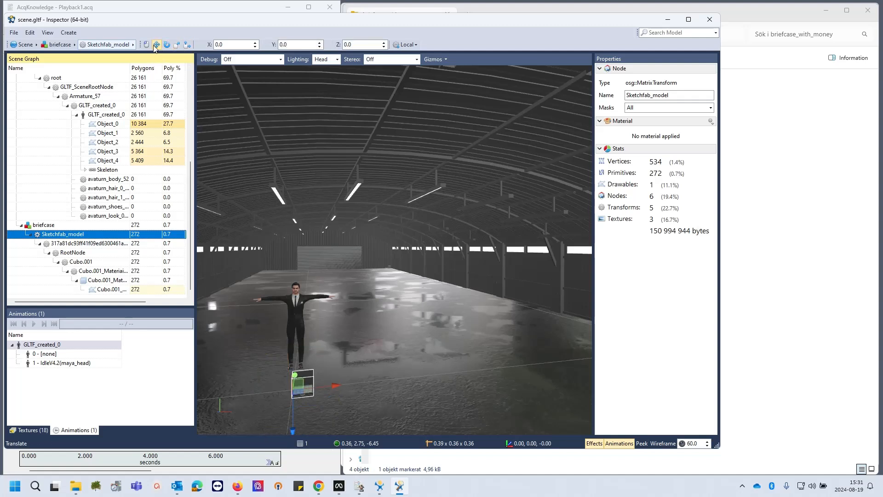
drag(335, 384, 438, 383)
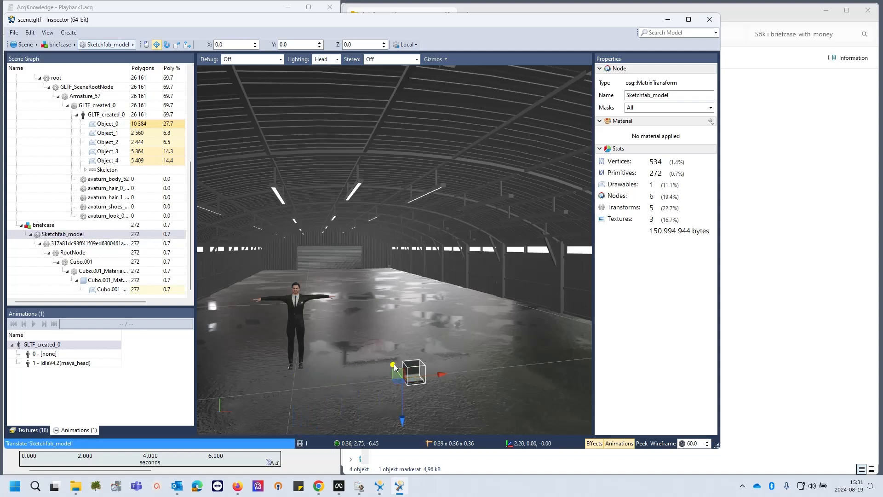
drag(394, 367, 363, 297)
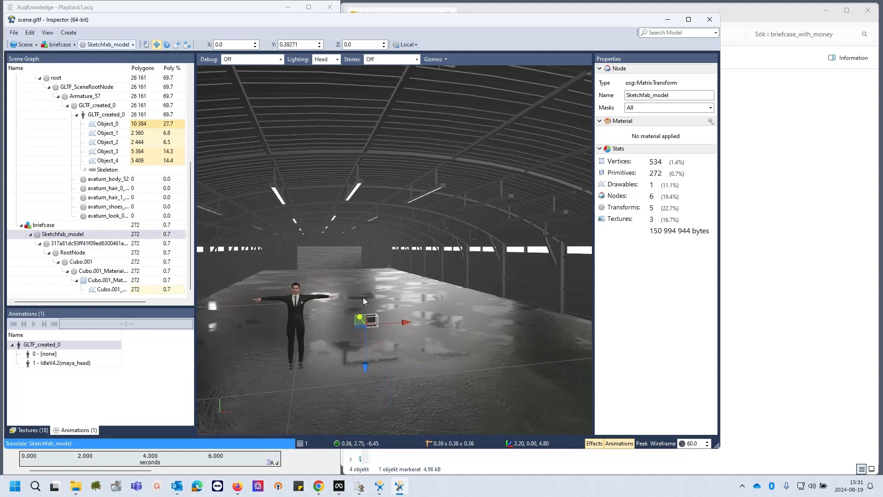
click(432, 142)
Save the combined scene as scene.osgb in the project's Resources/environments folder.
drag(403, 25, 426, 26)
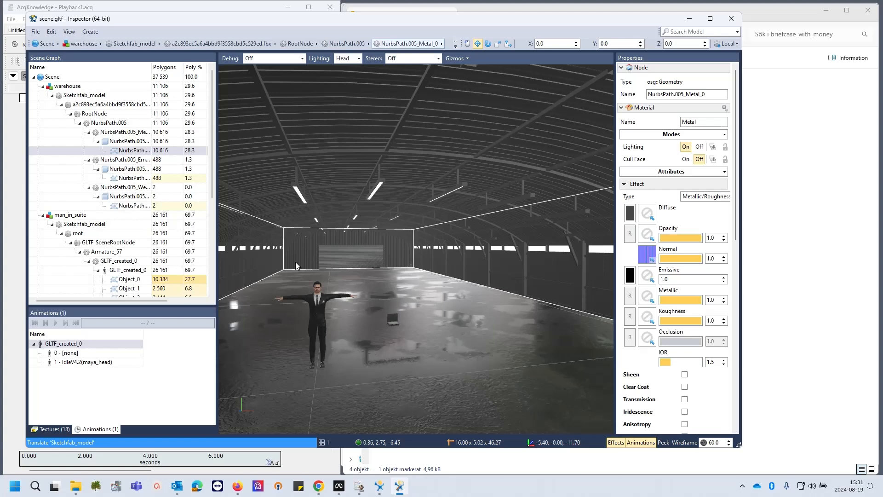
click(34, 33)
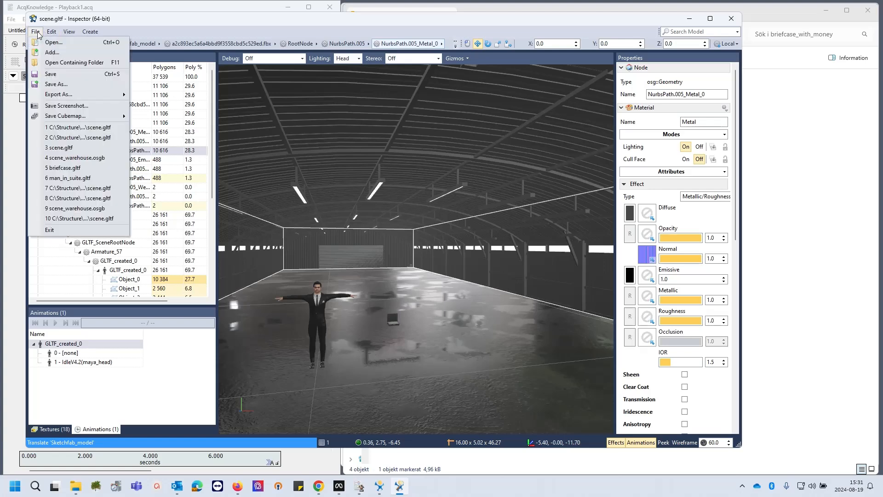
click(67, 83)
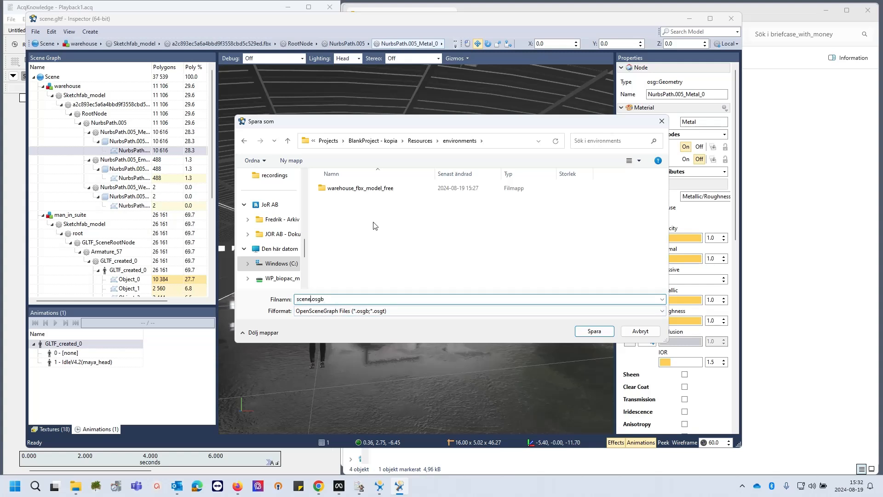
click(594, 331)
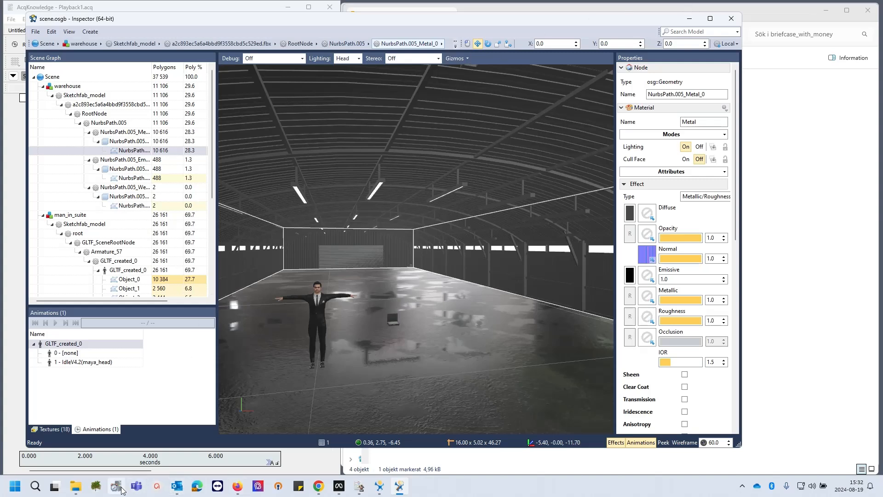
Minimize Inspector and run SightLab_VR.py from the BlankProject - kopia folder.
click(691, 19)
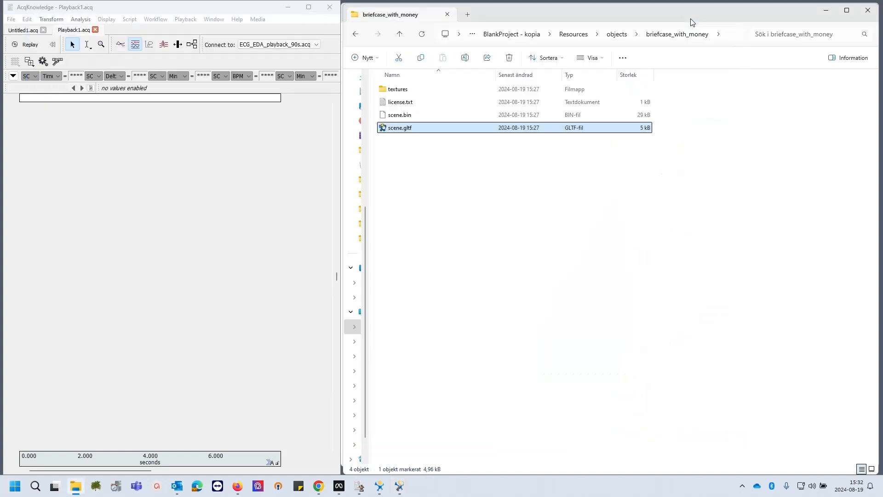
click(576, 35)
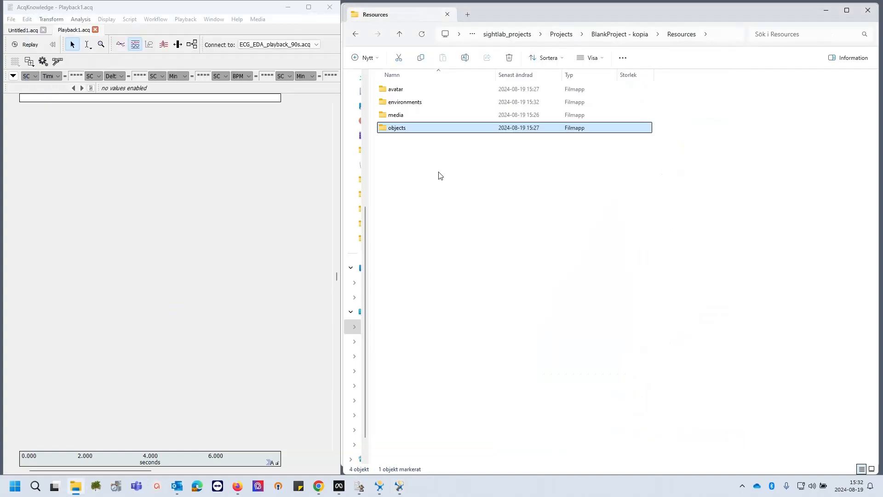
click(602, 39)
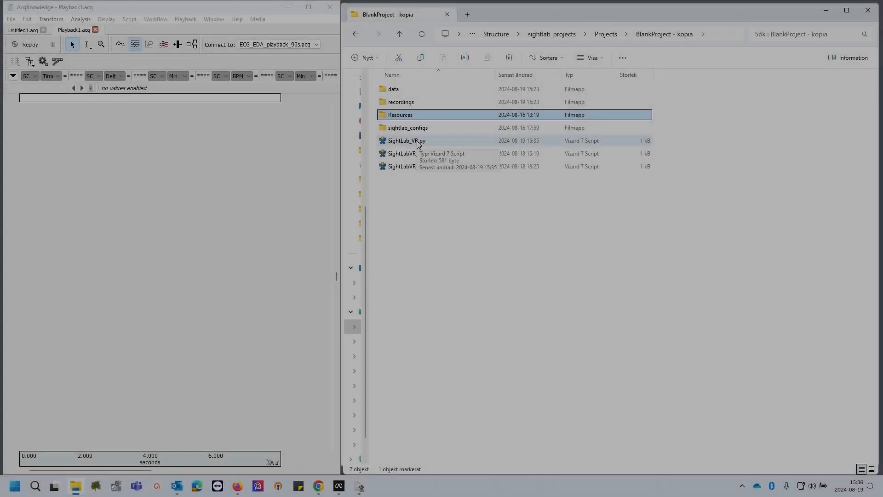
click(419, 143)
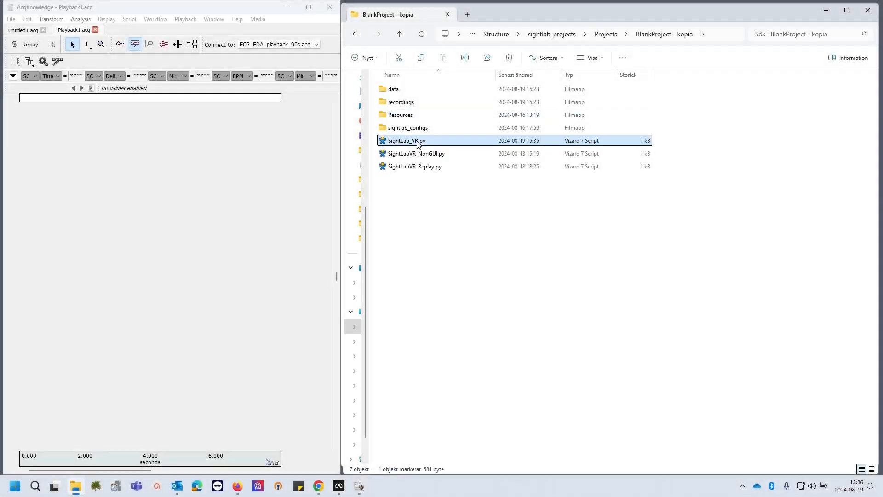
right_click(419, 144)
click(427, 150)
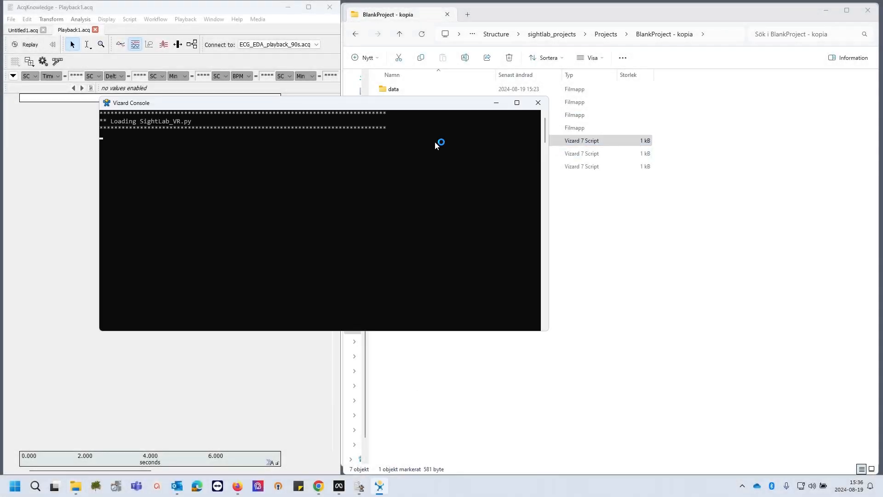
Choose Meta Quest Pro as the SightLab hardware configuration and confirm it.
click(436, 246)
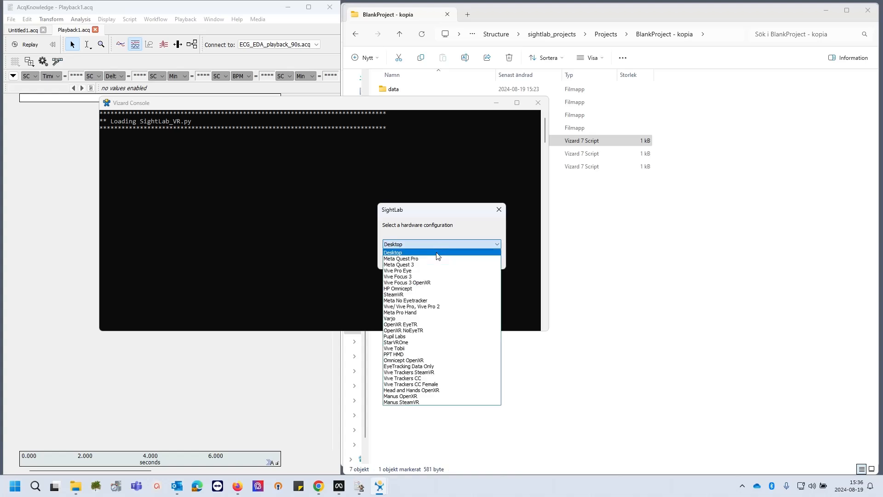
click(437, 255)
click(439, 259)
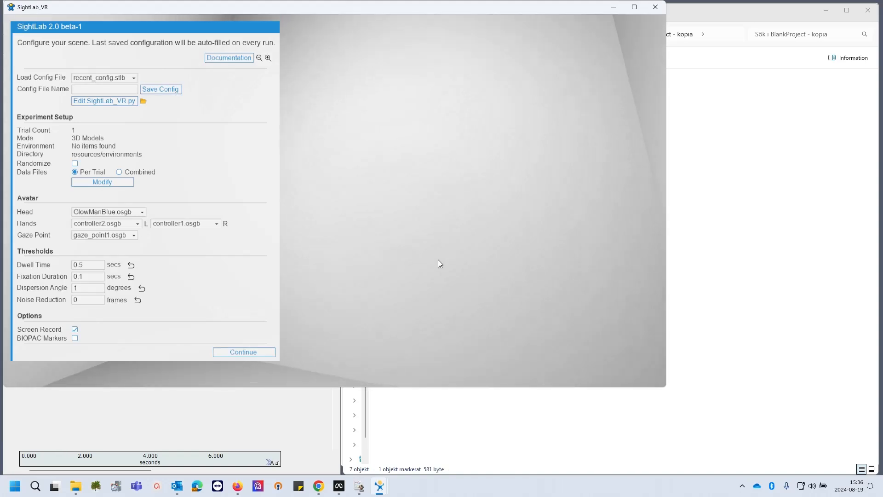
Reposition the SightLab_VR window and set the configuration file to load to [NEW].
drag(177, 9, 382, 22)
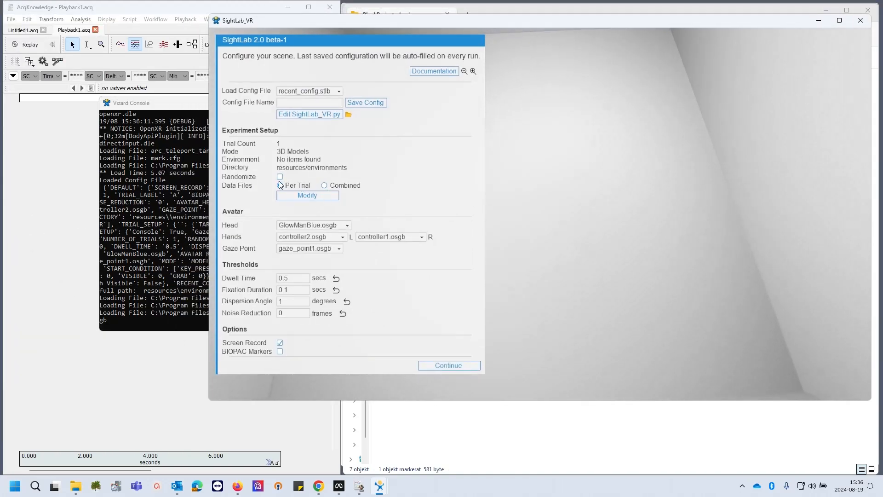
click(330, 92)
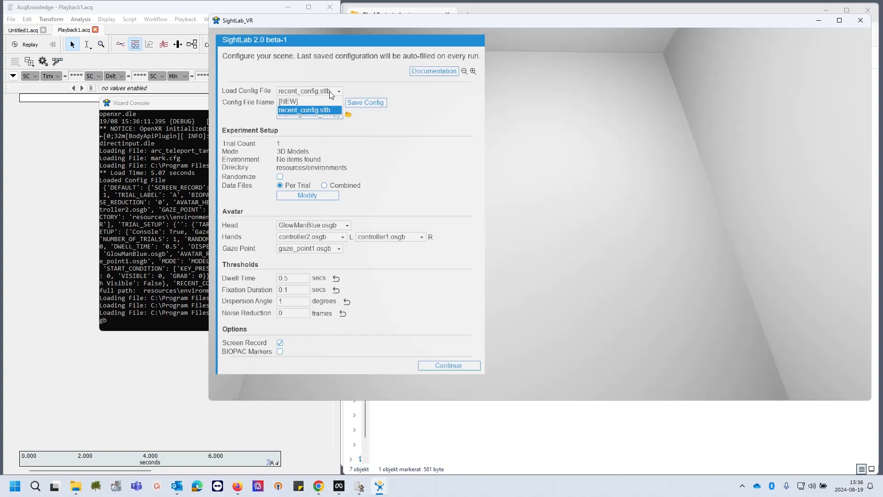
click(330, 91)
click(330, 91)
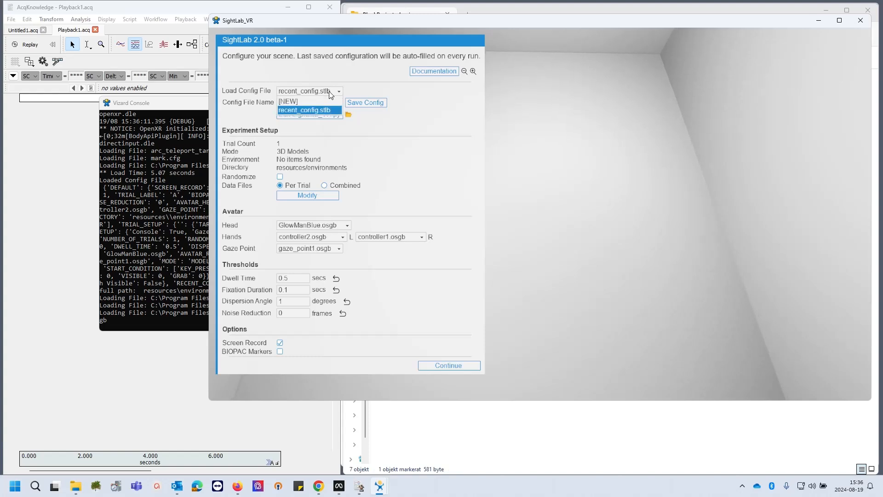
click(305, 101)
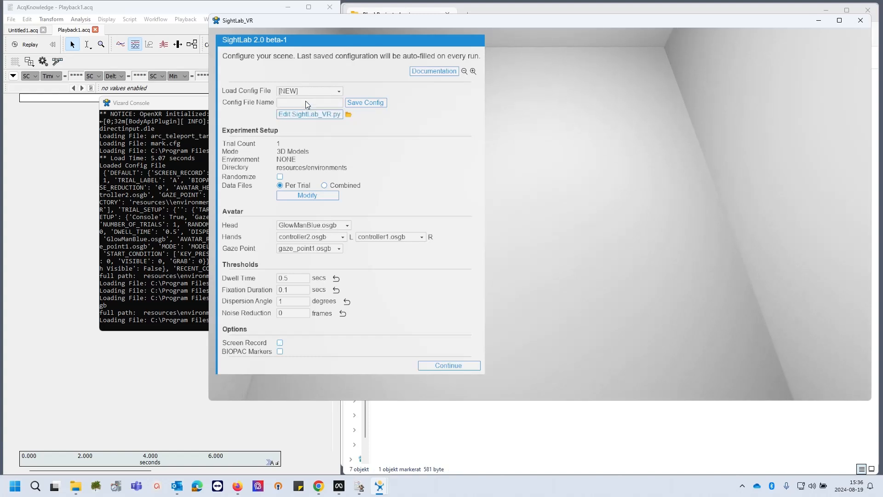
Open the trial configuration for modification and use scene.osgb as the environment.
click(306, 195)
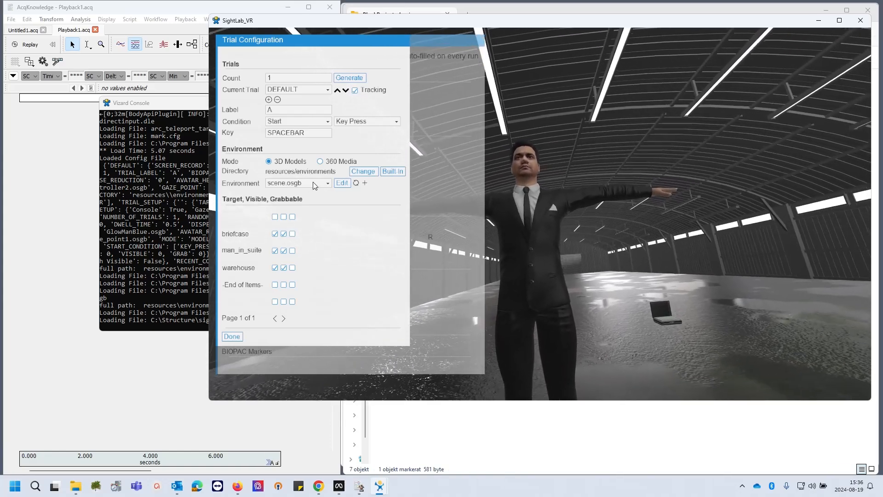
click(321, 183)
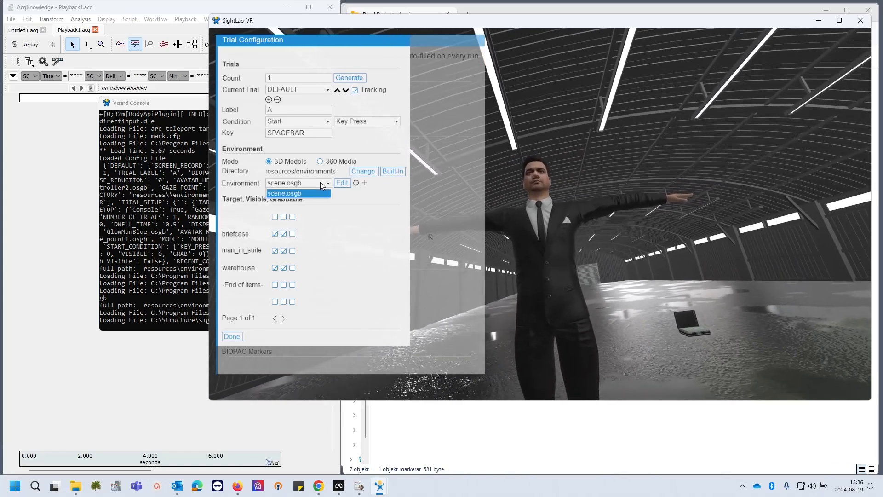
click(321, 181)
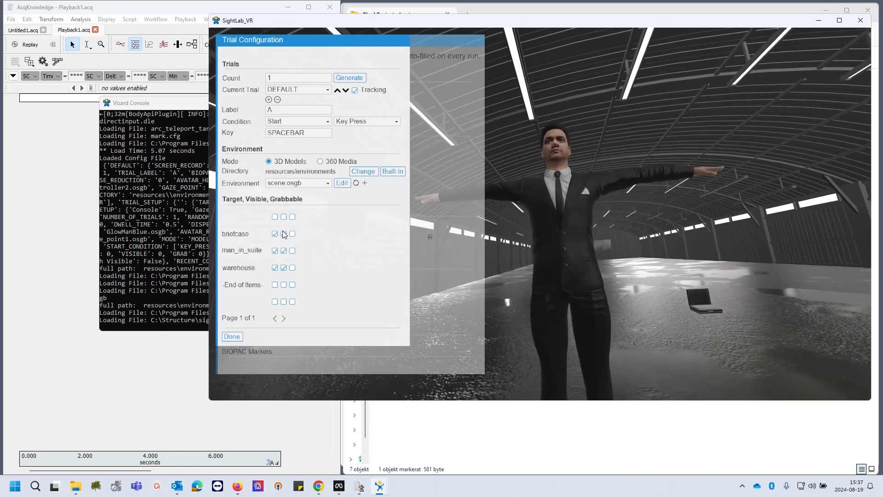
Make the briefcase grabbable, exclude the warehouse as a target, and finish the trial configuration.
click(296, 235)
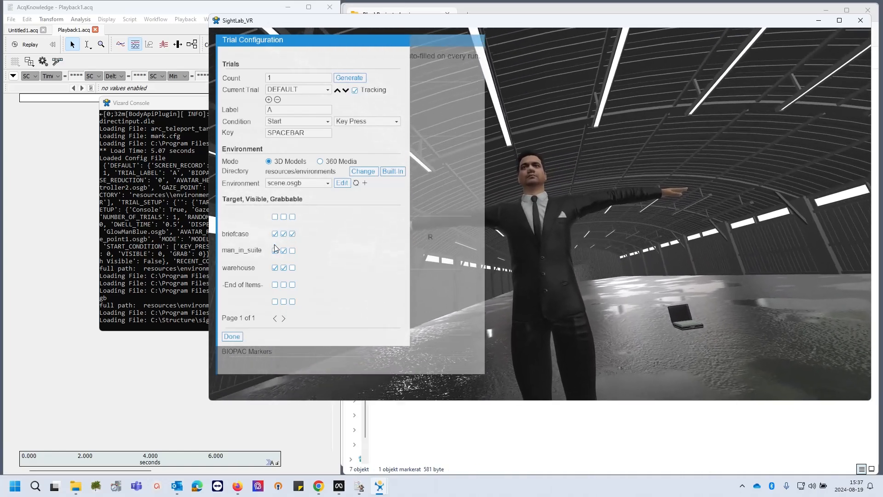
click(276, 268)
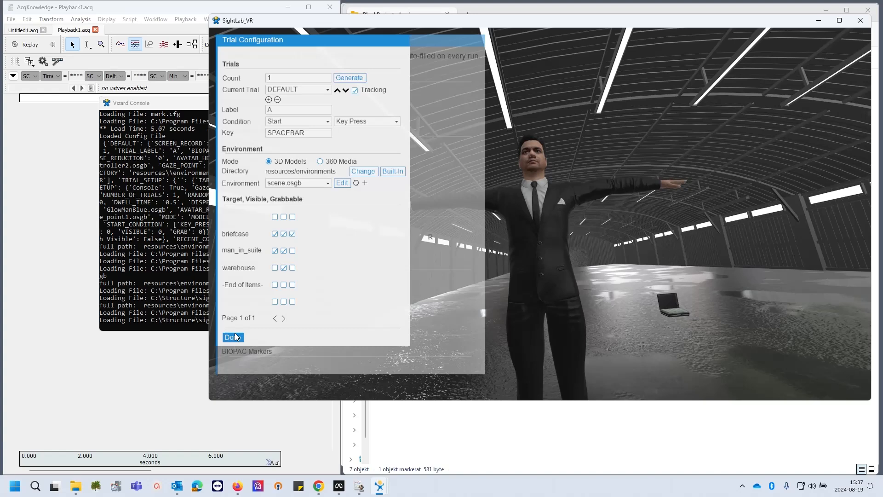
click(234, 334)
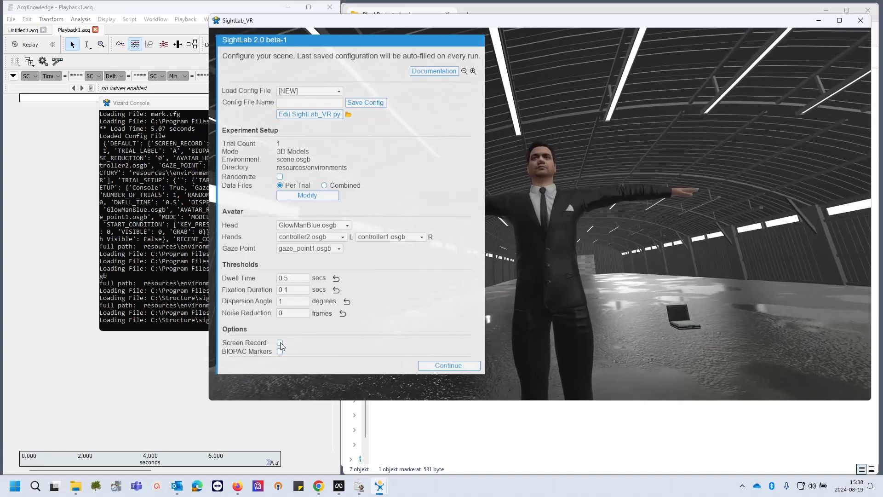
Enable Screen Record and BIOPAC Markers, shift the SightLab_VR window slightly aside, and continue with the configuration.
click(280, 343)
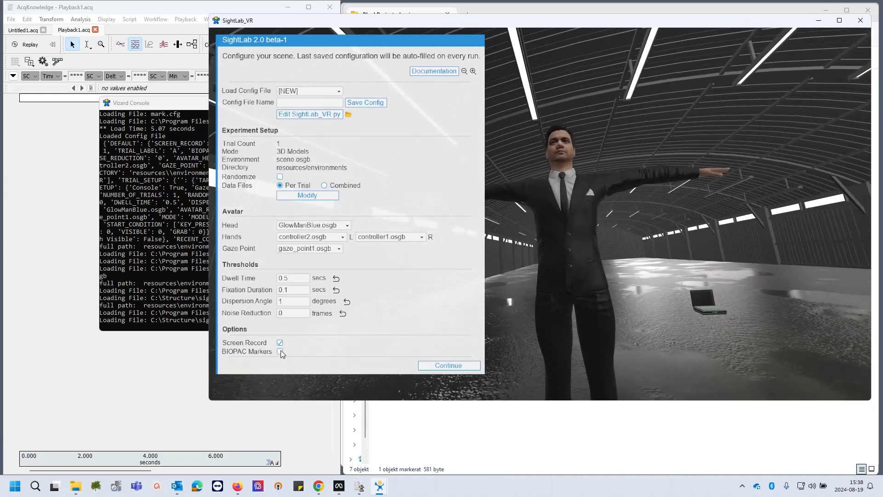
click(280, 352)
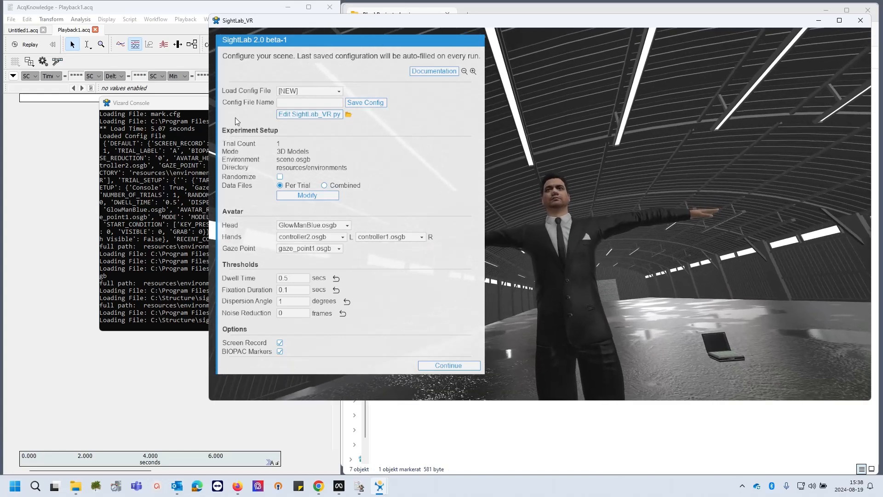
click(101, 13)
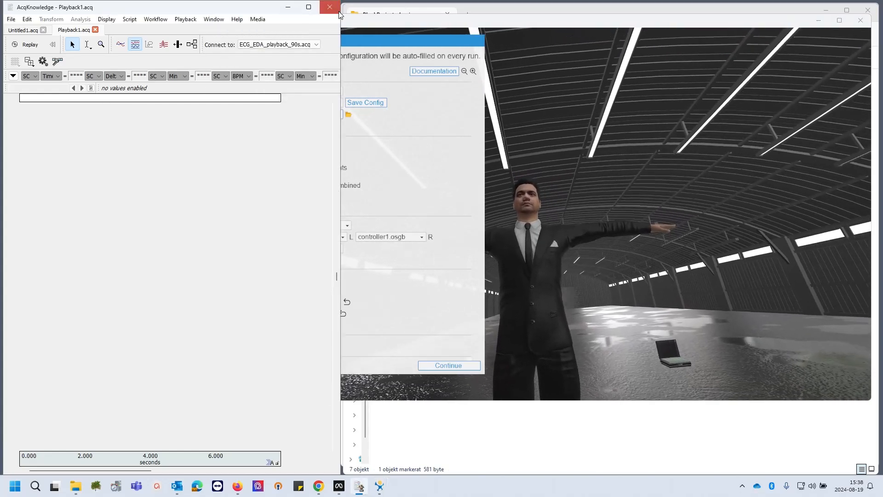
drag(320, 24, 328, 23)
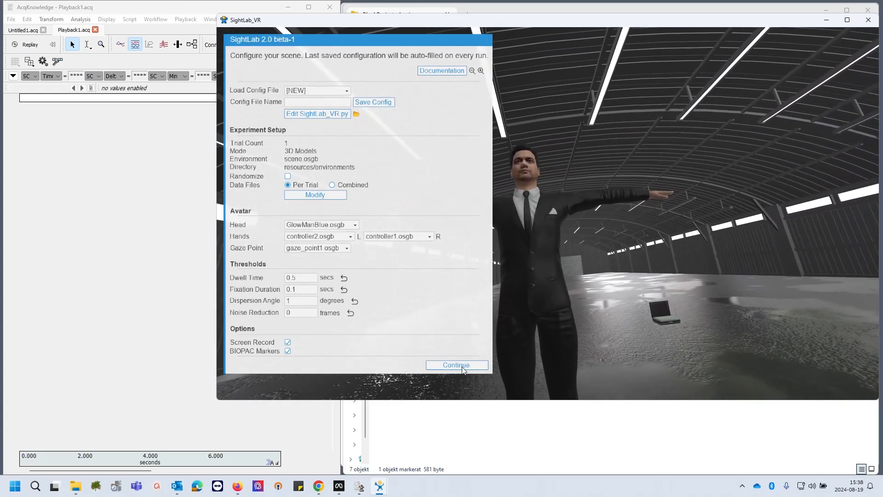
click(462, 365)
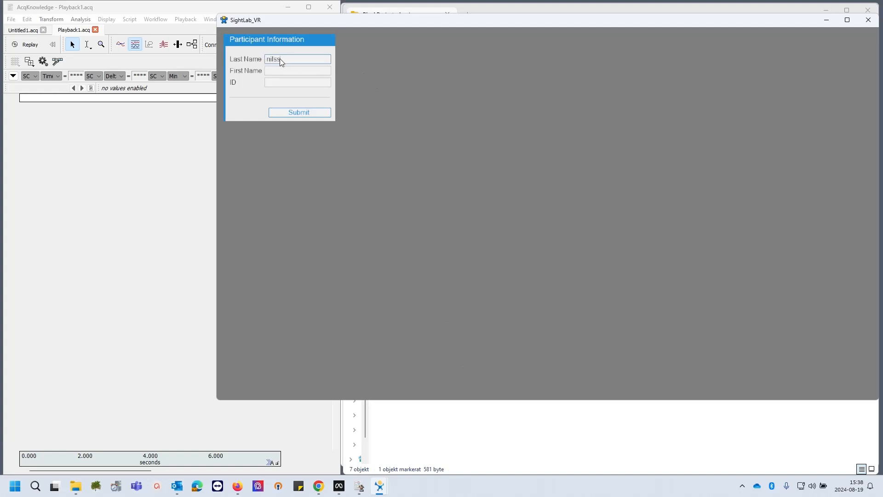
Enter the participant's first name, submit the participant information, and start recording the trial with the physiological signals in view.
click(284, 71)
text(sven)
key(Tab)
click(303, 114)
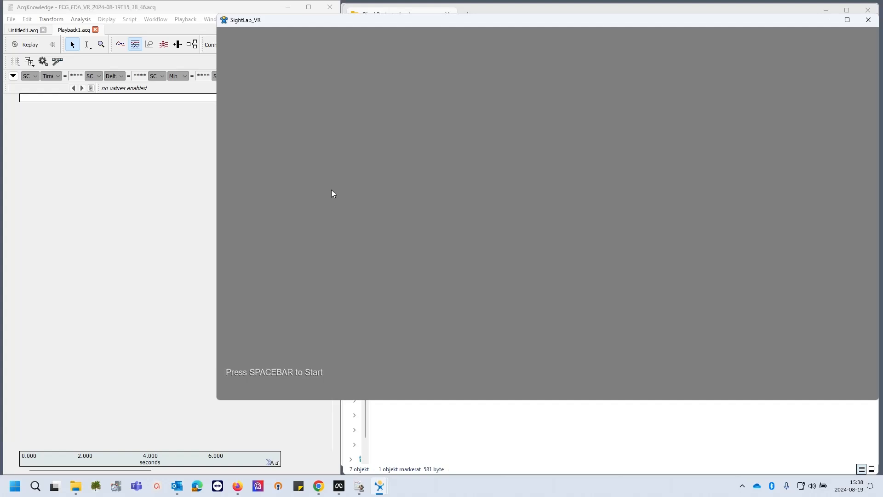
key(space)
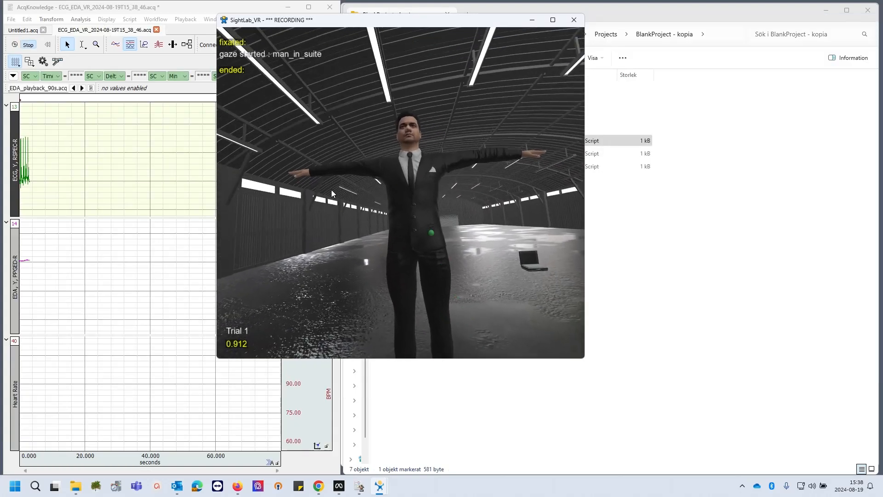
drag(338, 23, 465, 14)
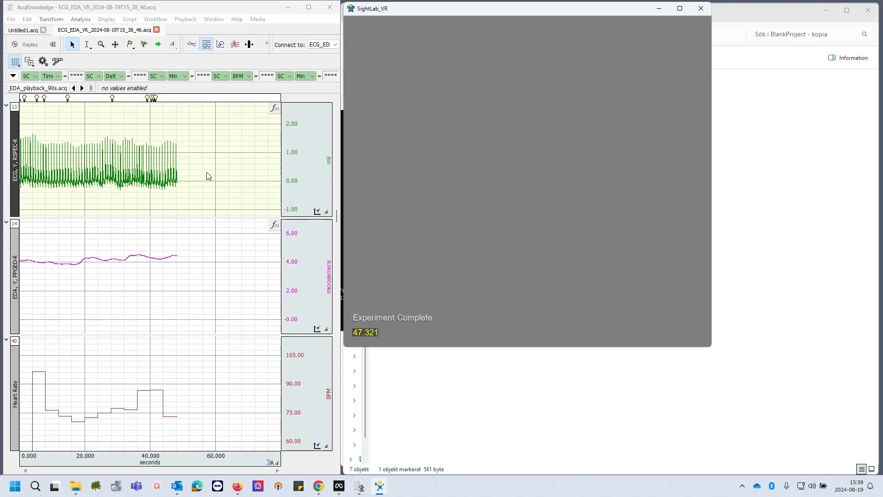
Autoscale the AcqKnowledge recording horizontally and inspect the briefcase and man_in_suite event markers above the ECG channel.
click(110, 20)
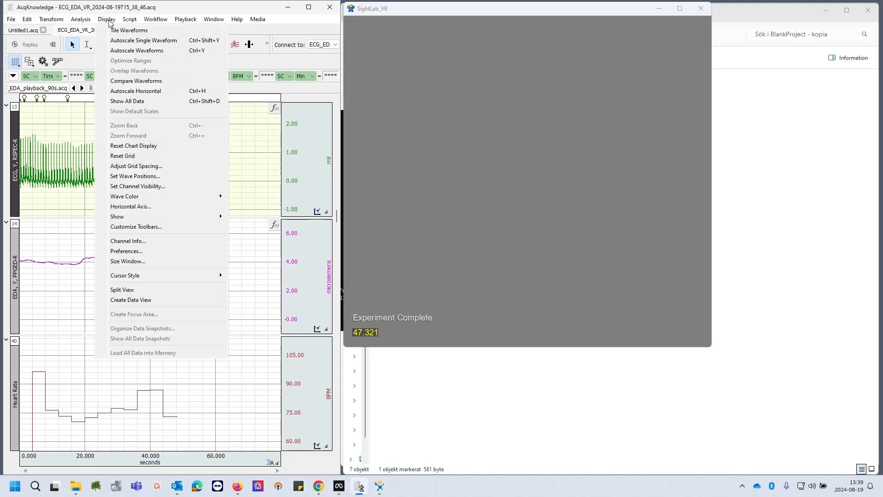
click(126, 92)
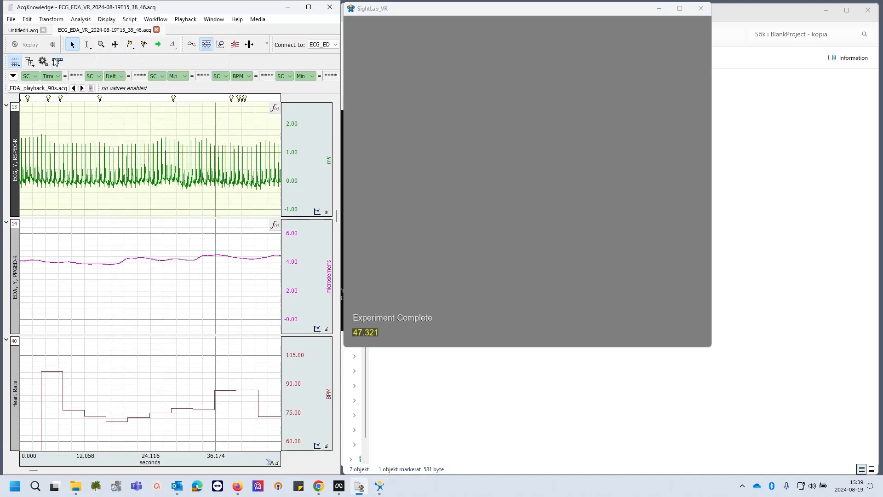
click(49, 98)
click(174, 98)
mouse_move(176, 104)
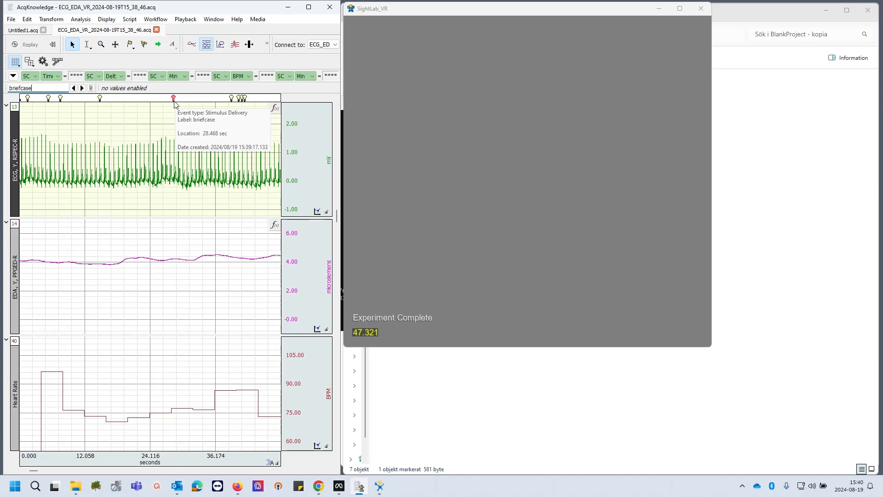
click(100, 99)
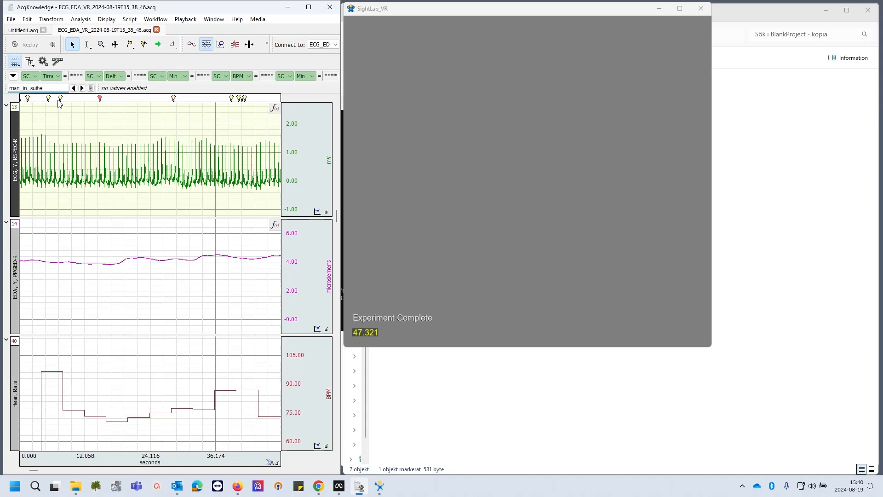
mouse_move(63, 102)
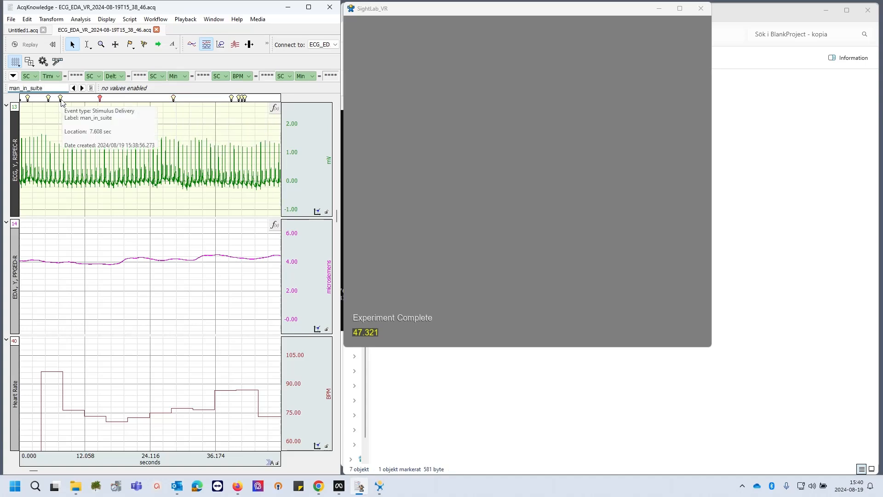
mouse_move(233, 102)
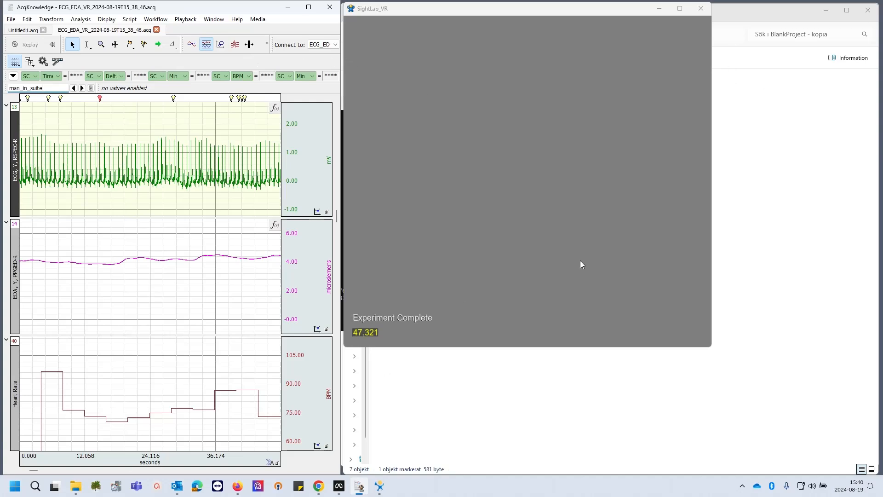
click(724, 261)
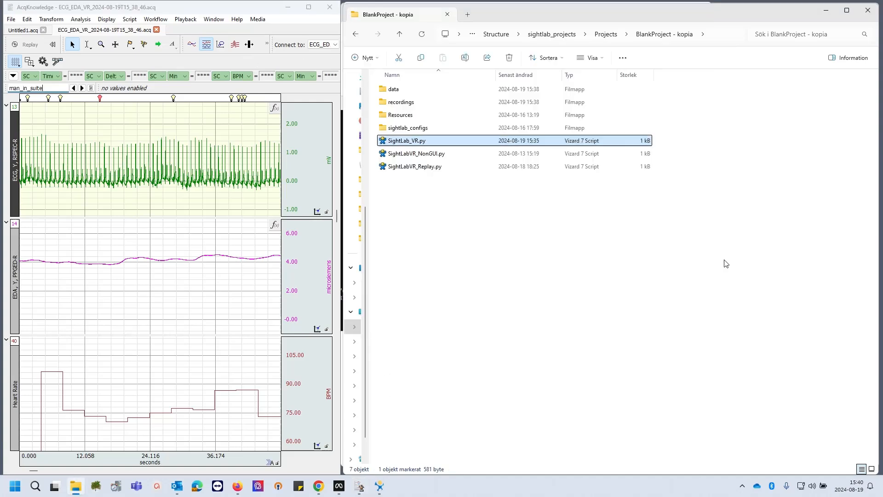
double_click(410, 103)
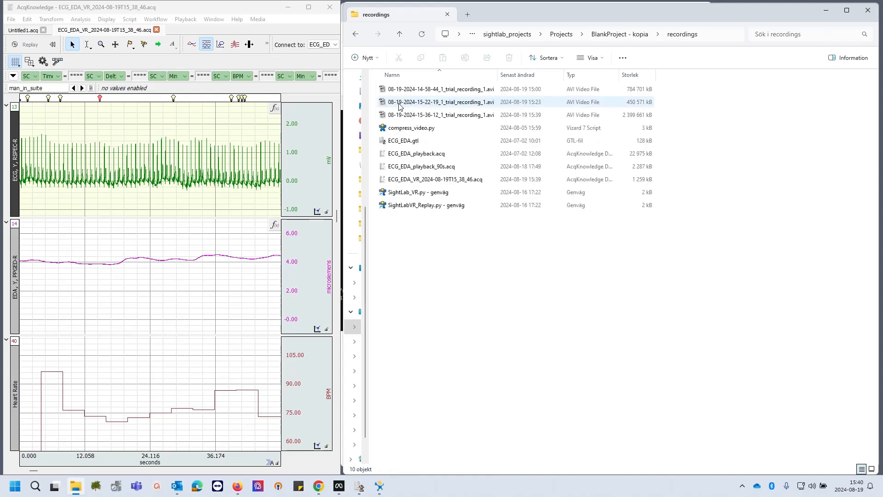
drag(497, 75, 514, 75)
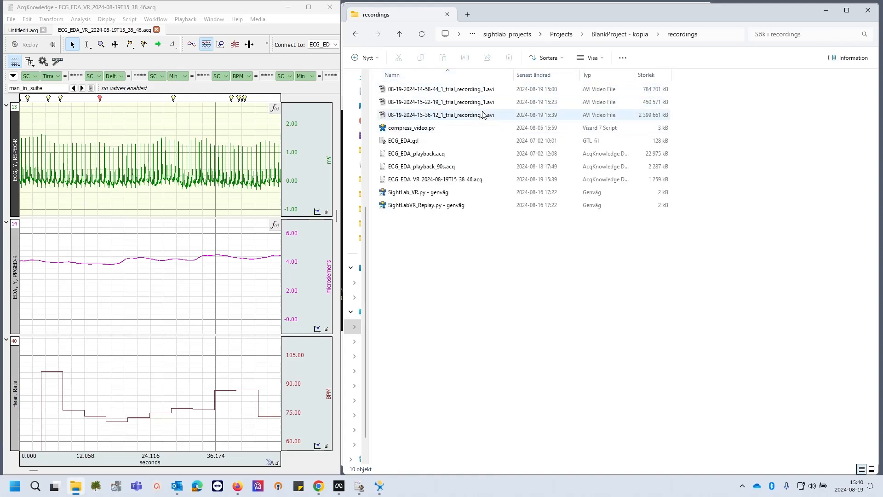
mouse_move(483, 117)
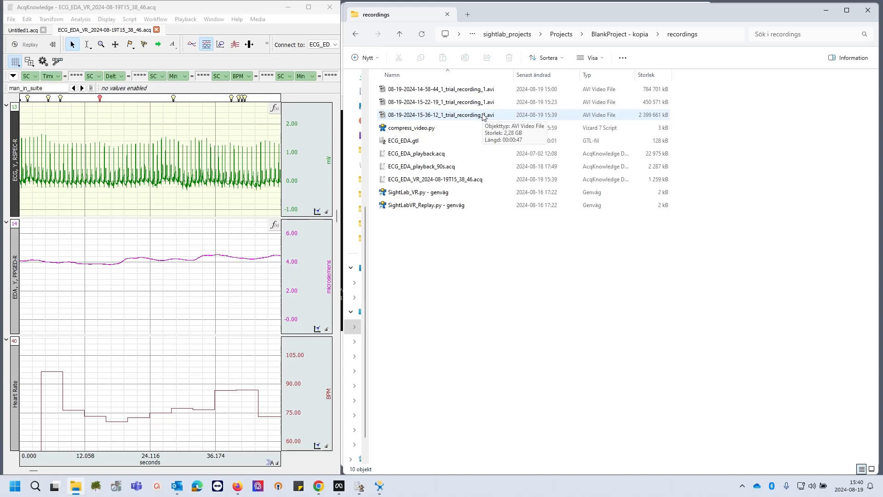
click(483, 116)
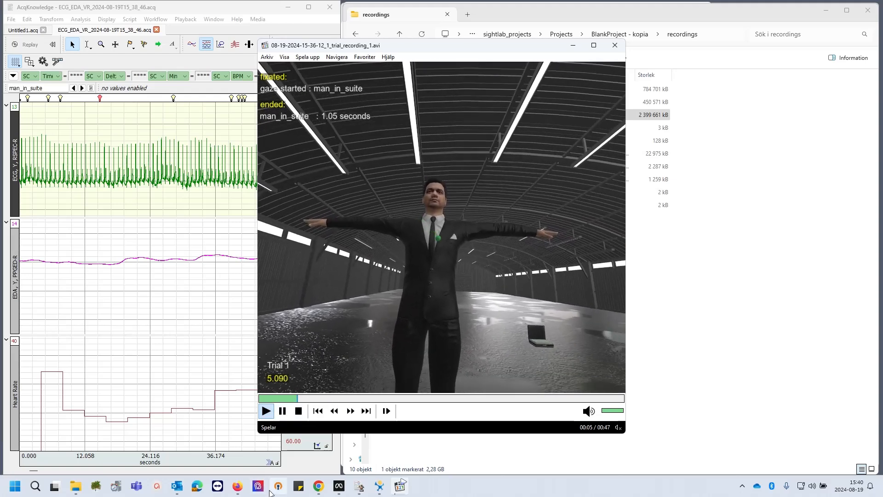
click(298, 410)
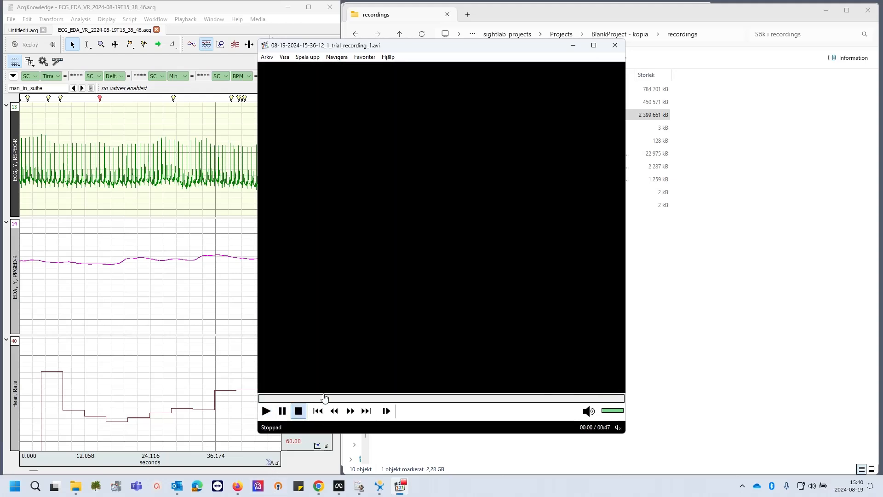
click(615, 45)
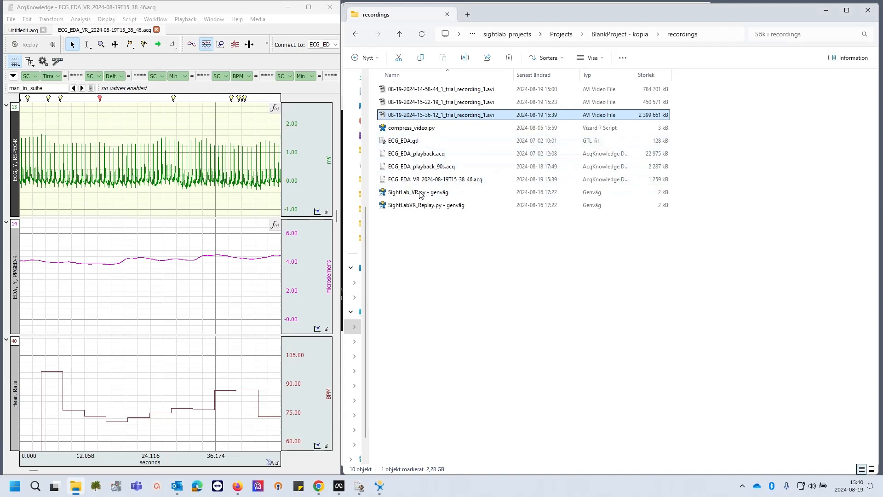
click(444, 180)
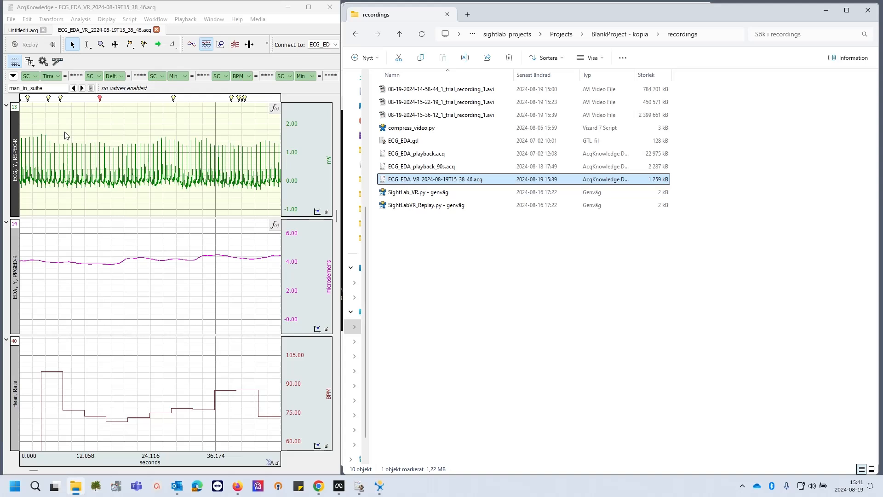
click(608, 36)
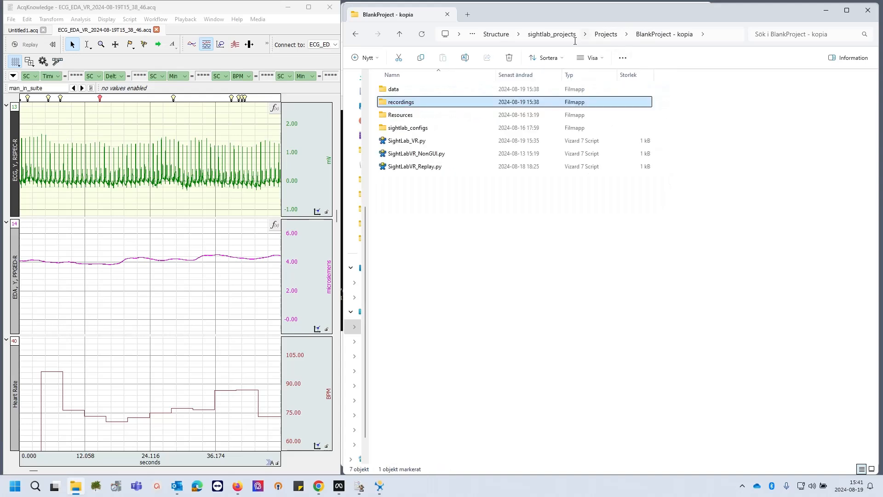
double_click(400, 89)
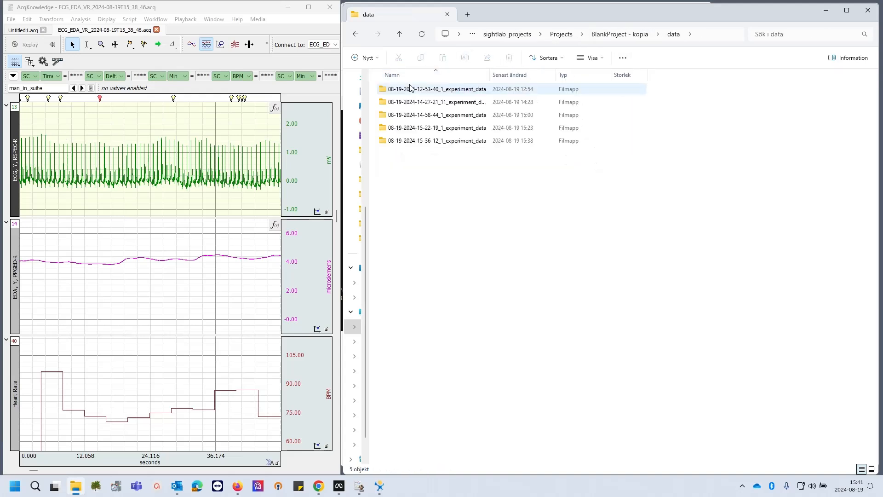
double_click(424, 142)
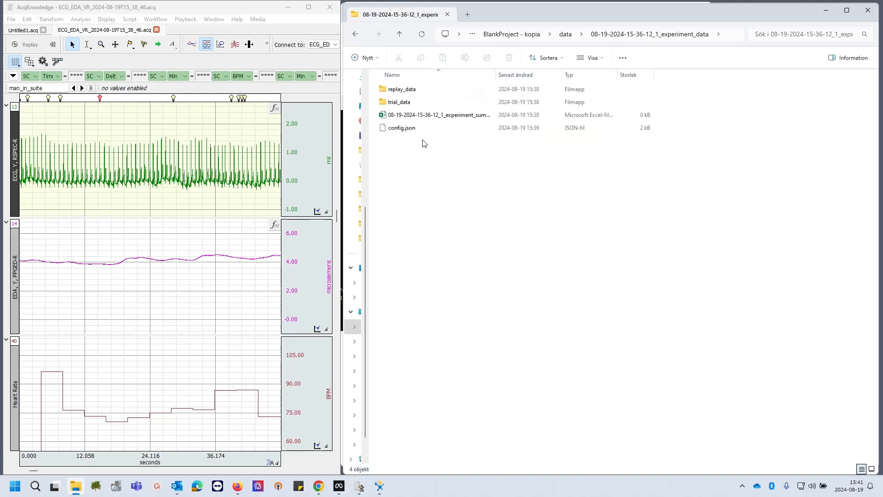
double_click(411, 103)
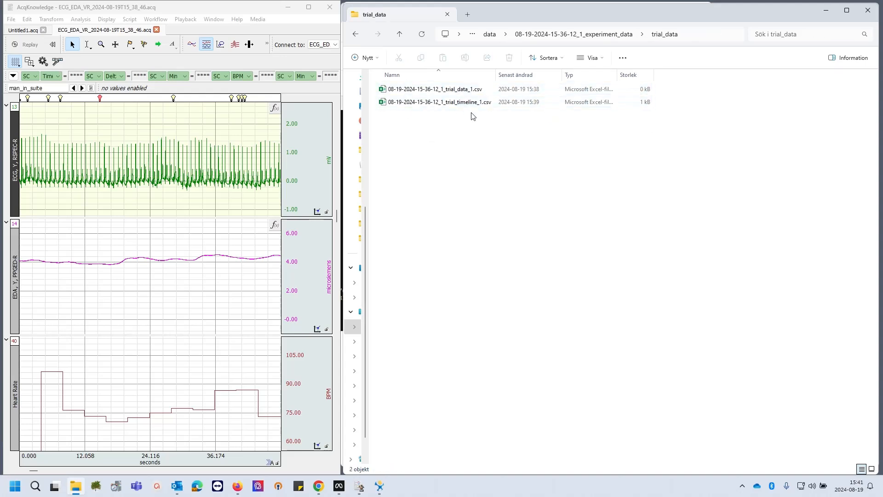
Return to the recordings folder of BlankProject - kopia.
click(594, 36)
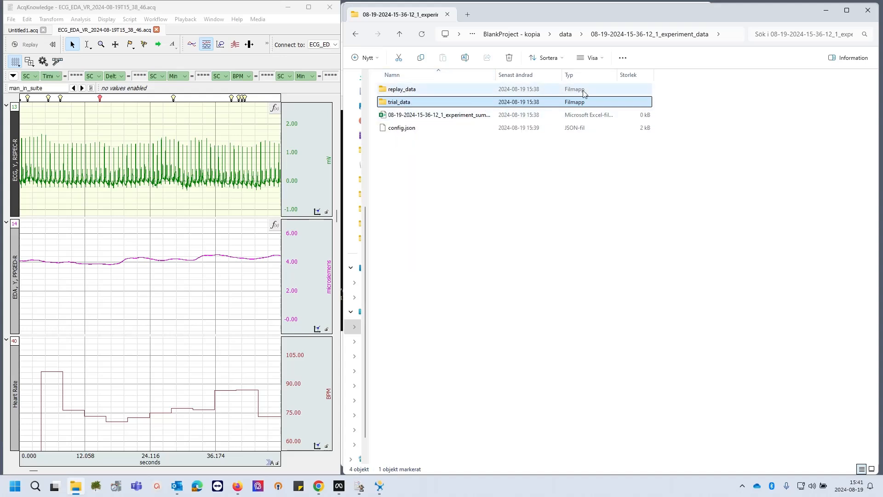
click(565, 34)
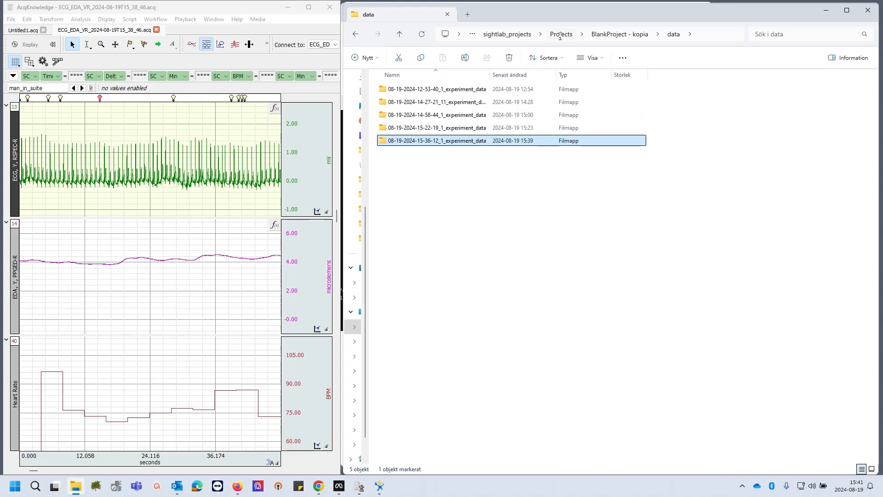
click(561, 34)
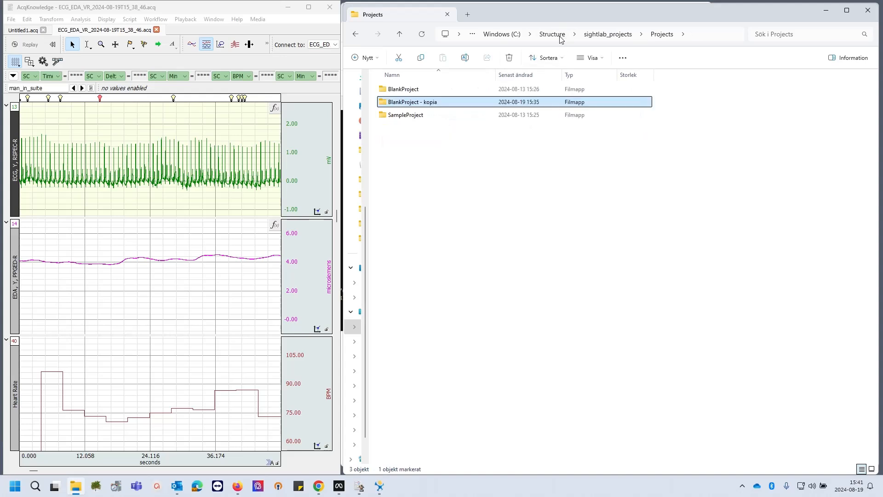
click(589, 34)
key(alt+Left)
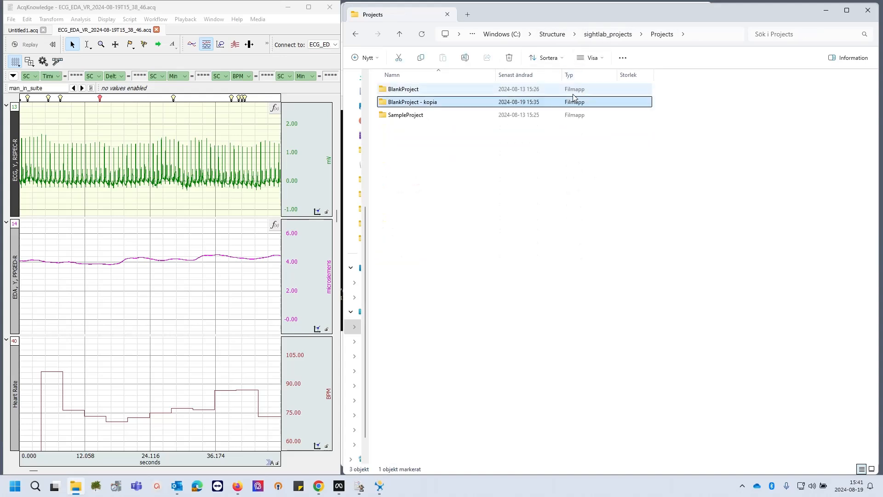
double_click(564, 100)
double_click(409, 103)
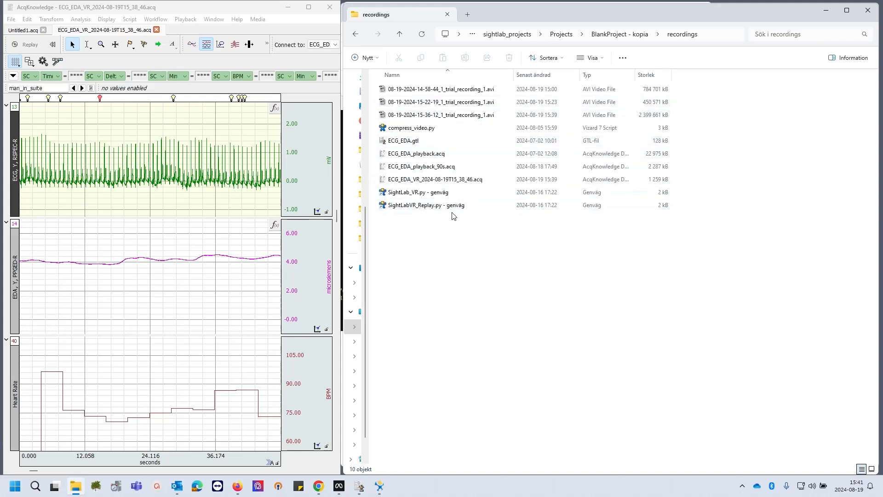
Launch the SightLabVR_Replay.py shortcut and confirm Desktop as the replay view mode.
click(427, 206)
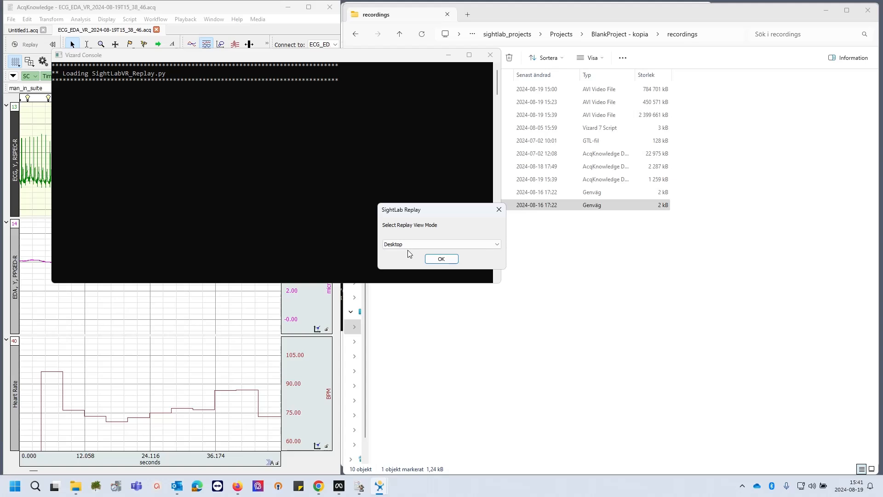
click(441, 260)
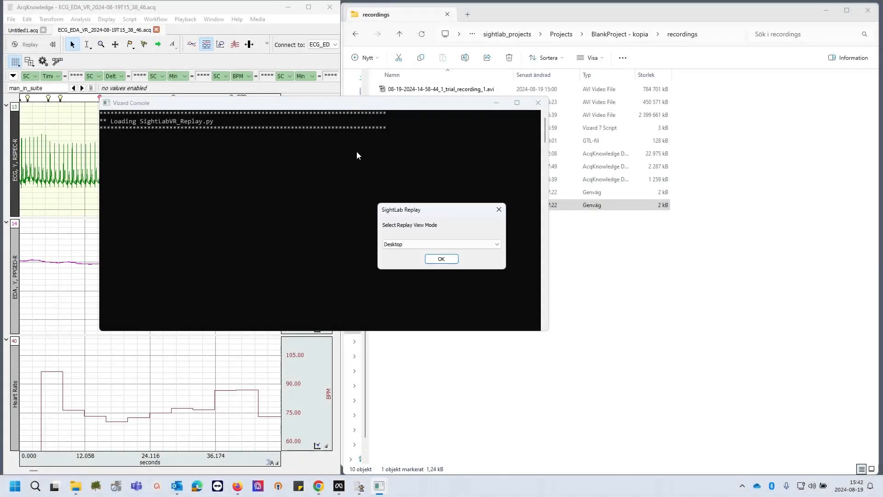
click(454, 245)
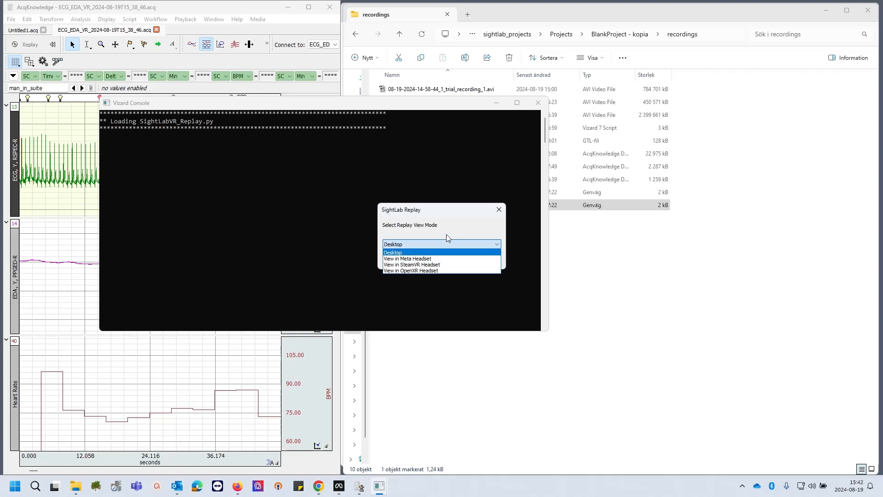
click(446, 235)
click(448, 259)
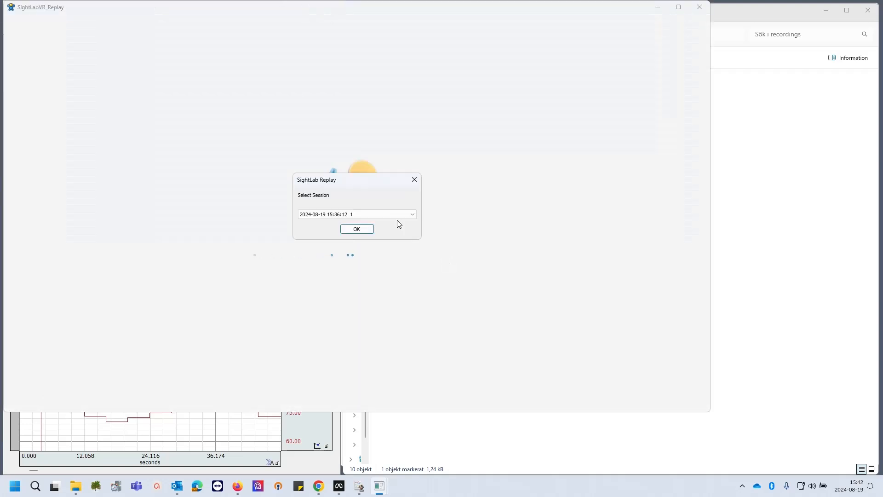
click(358, 230)
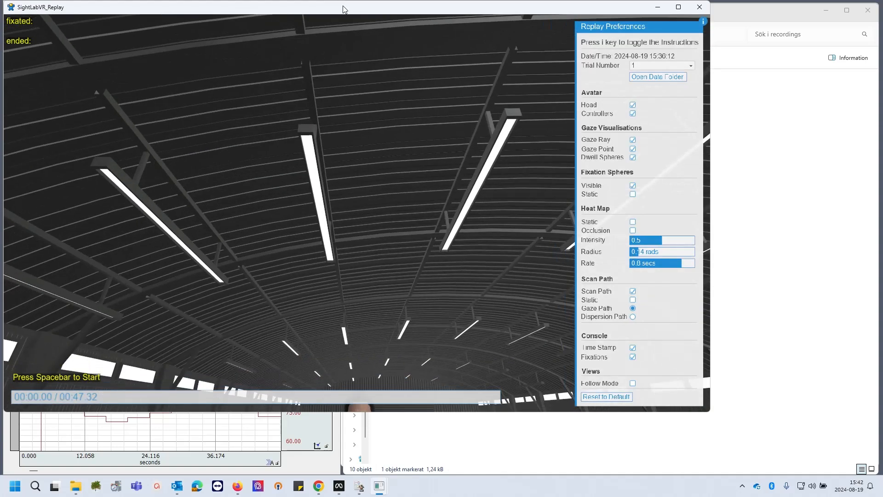
drag(344, 7, 468, 32)
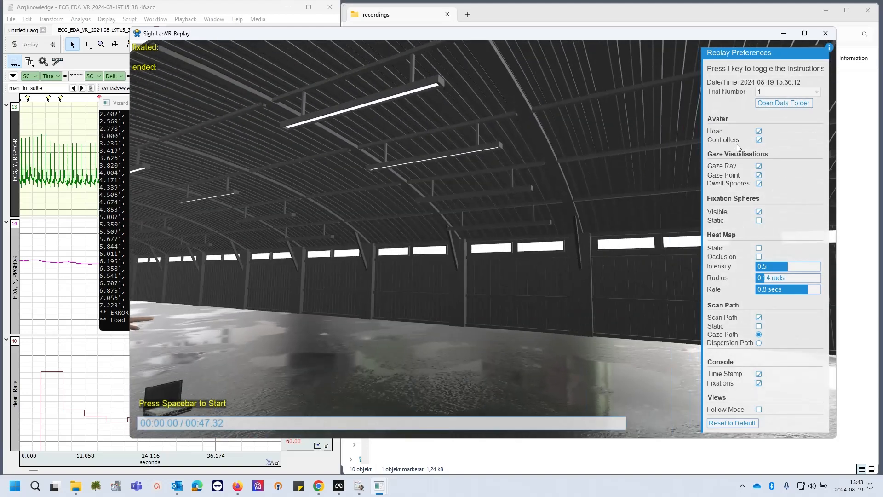
Turn off the avatar's head and controllers, enable Follow Mode for the replay, and hide the Replay Preferences.
click(758, 133)
click(759, 141)
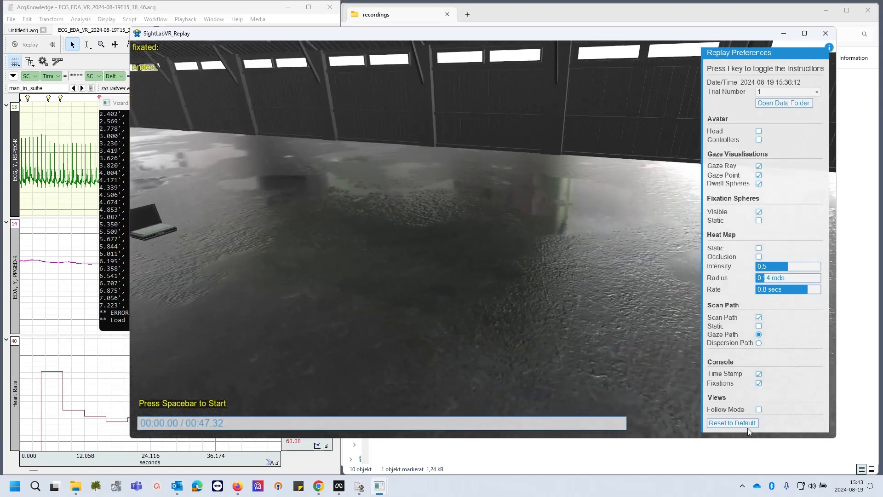
click(758, 411)
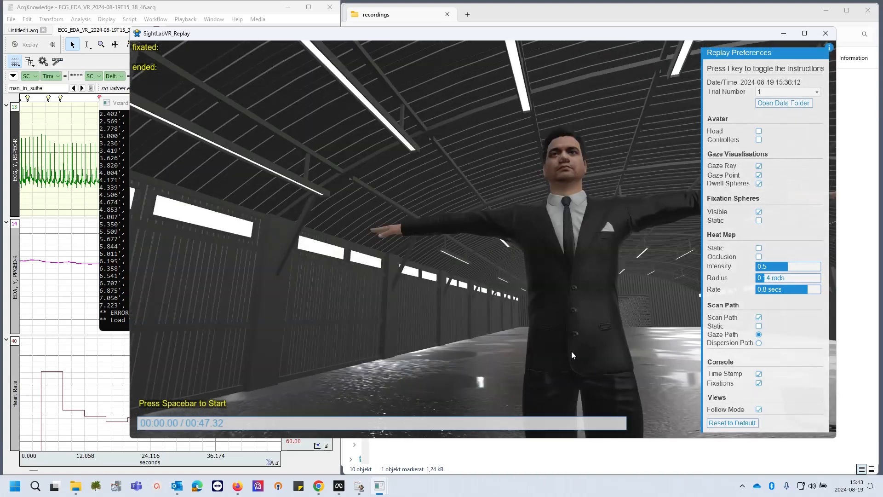
click(759, 249)
click(760, 249)
key(i)
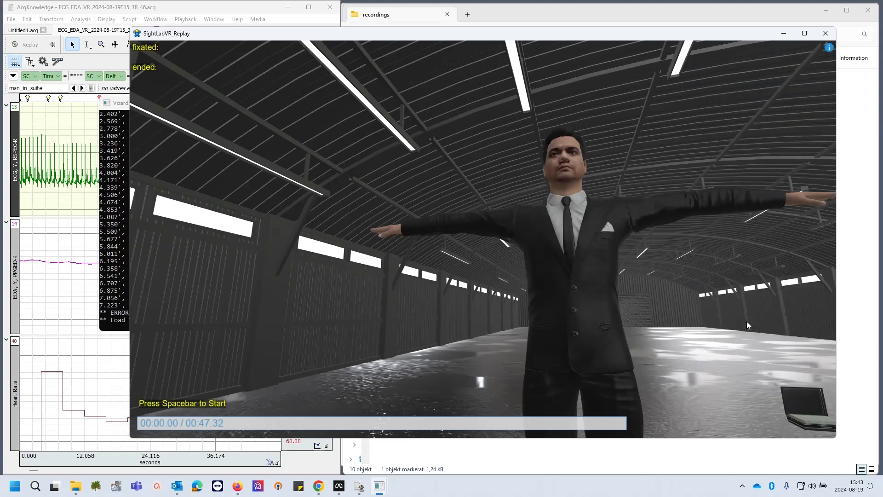
Play the session replay through while recording it to _replay.avi, and close the replay window.
key(space)
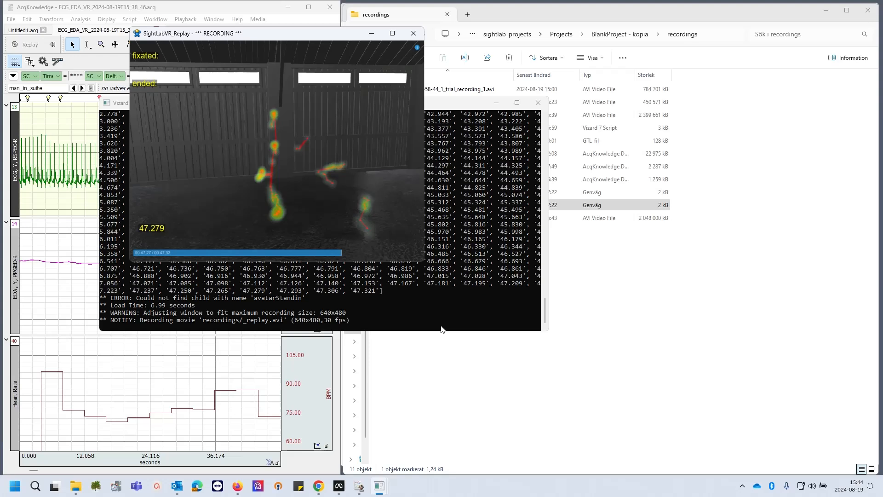
click(414, 33)
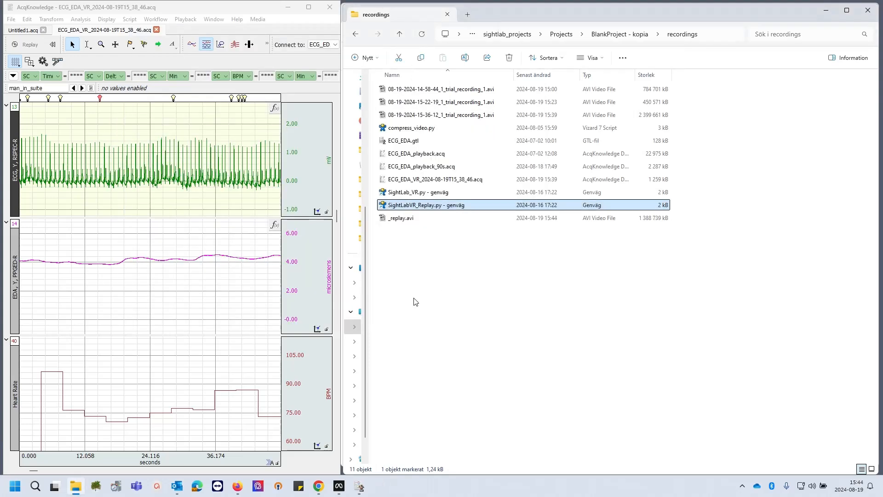
Link _replay.avi from the recordings folder to Segment 1 as playback media in AcqKnowledge, with the playback viewer opening on exit.
click(407, 221)
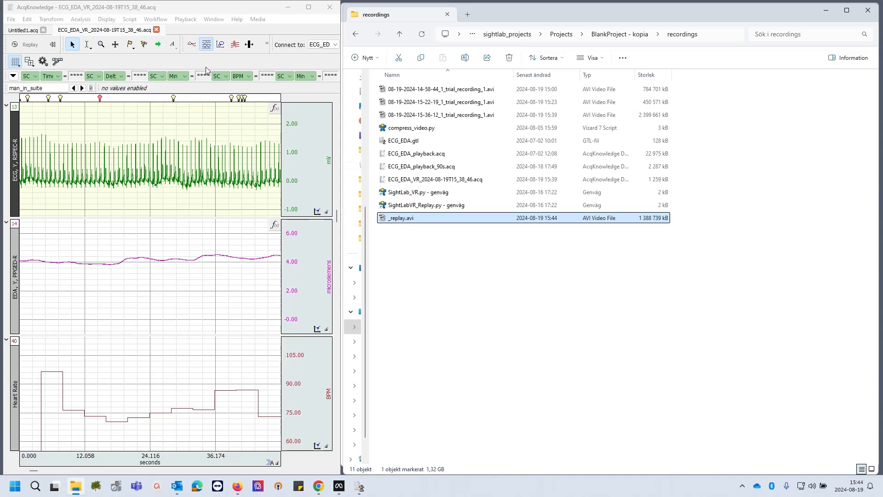
click(257, 19)
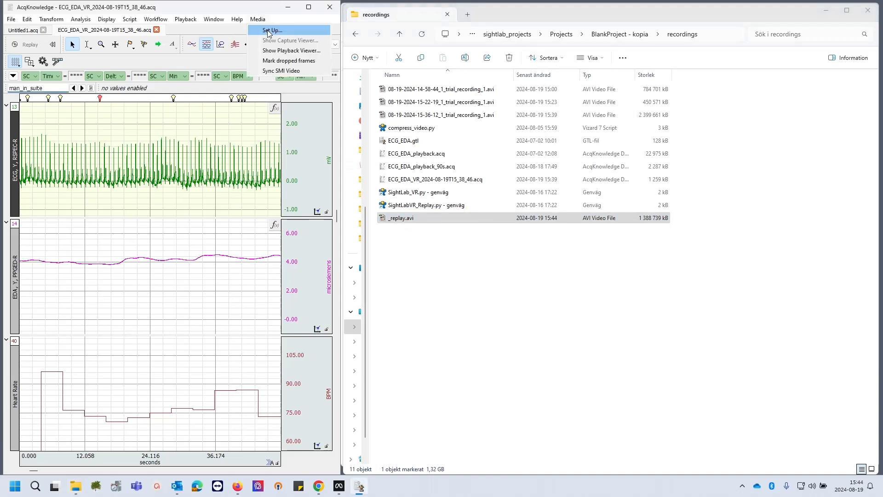
click(270, 30)
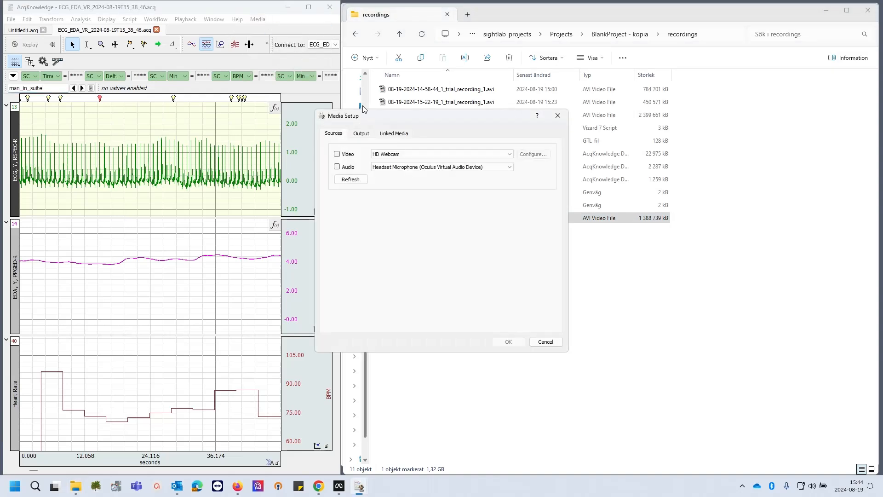
click(394, 133)
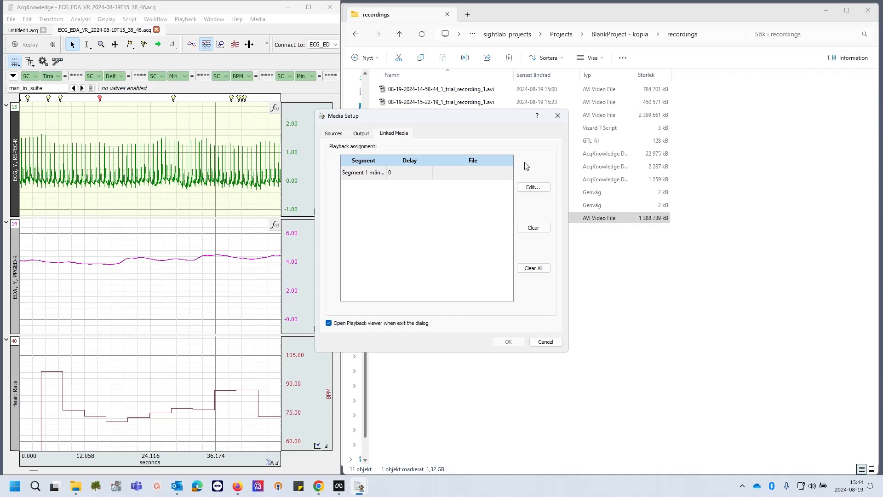
click(533, 187)
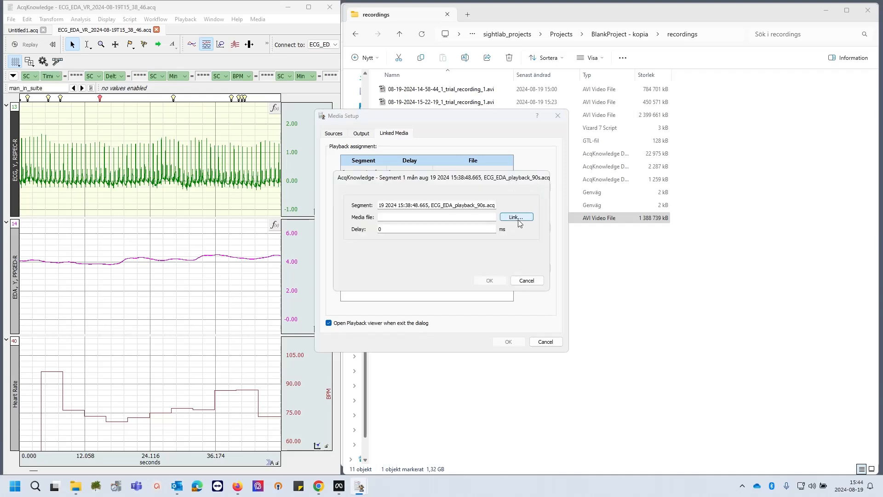
click(517, 217)
double_click(456, 209)
click(490, 281)
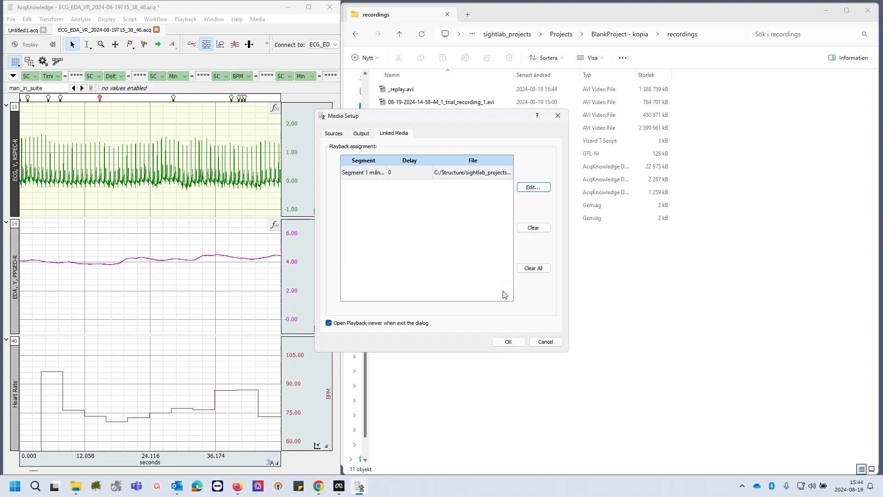
click(500, 342)
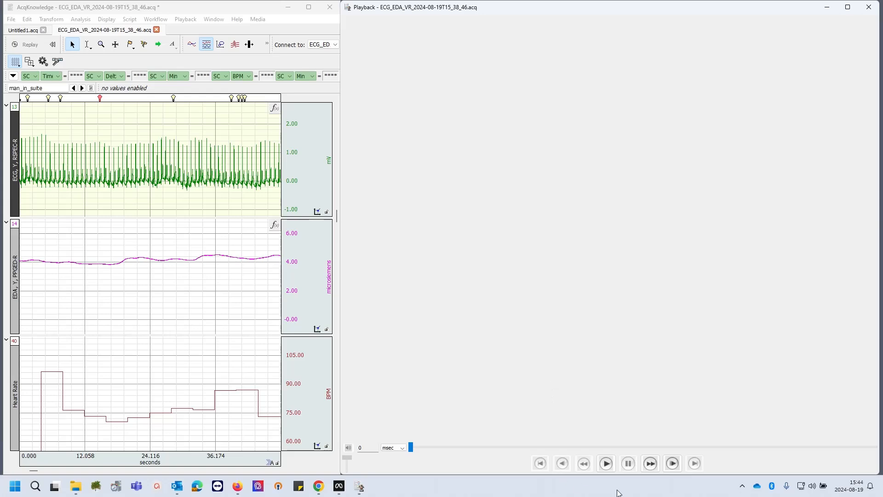
Play and pause the linked replay video, scrub along the ECG waveform to about 33.8 s, and play briefly from there.
click(606, 463)
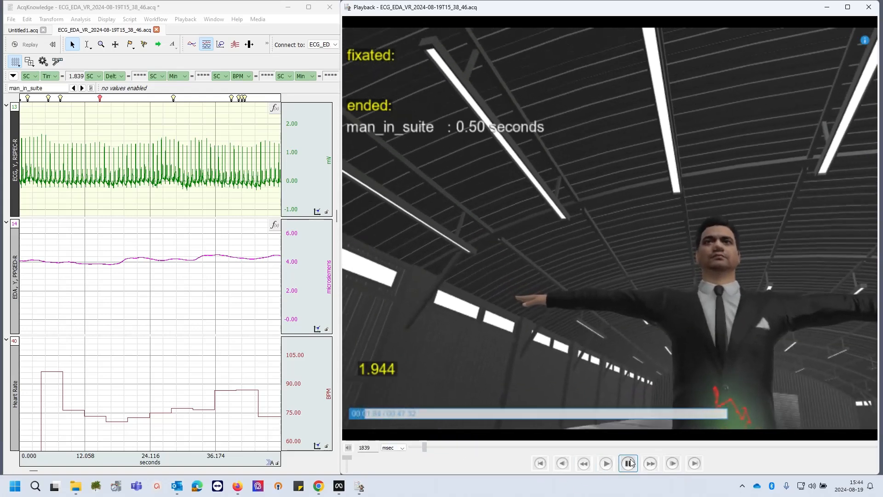
click(630, 463)
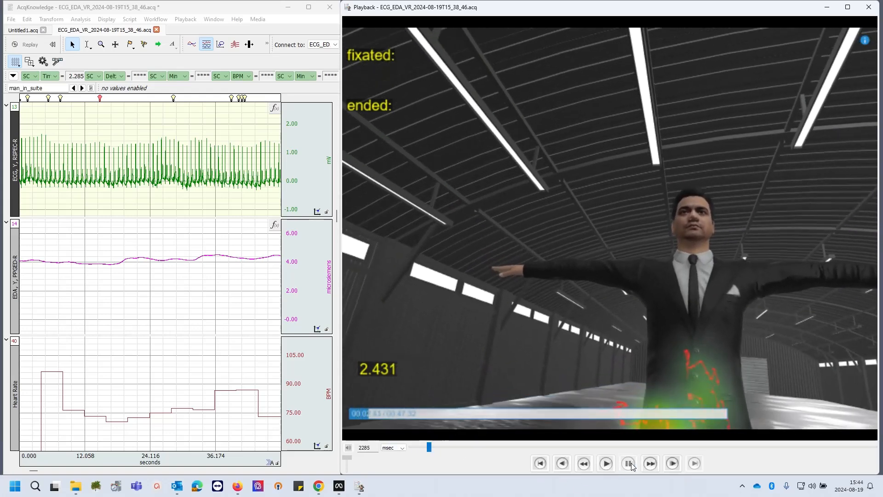
click(86, 45)
click(95, 169)
drag(93, 171, 170, 165)
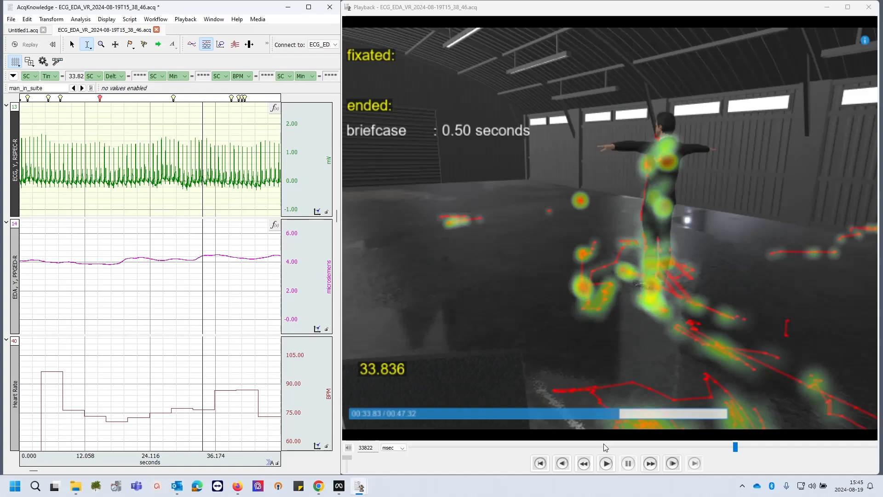
click(607, 463)
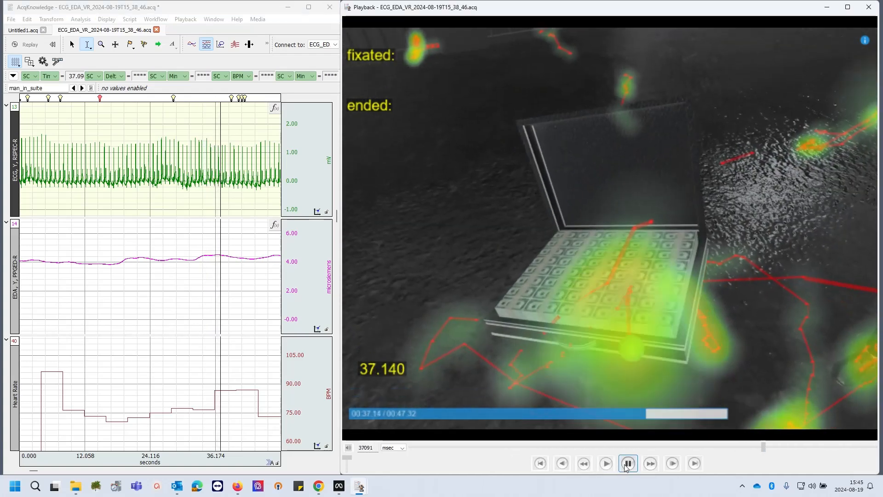
click(628, 463)
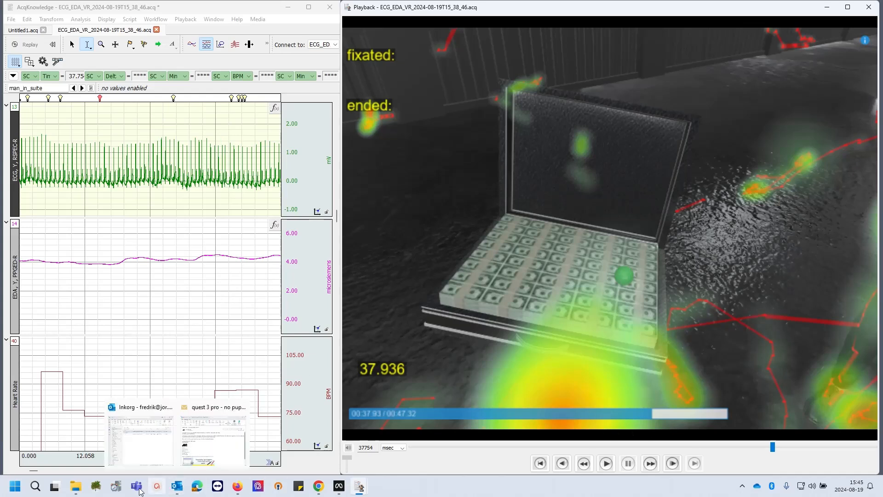
Examine several event markers above the ECG channel by selecting them one after another along the timeline.
mouse_move(76, 486)
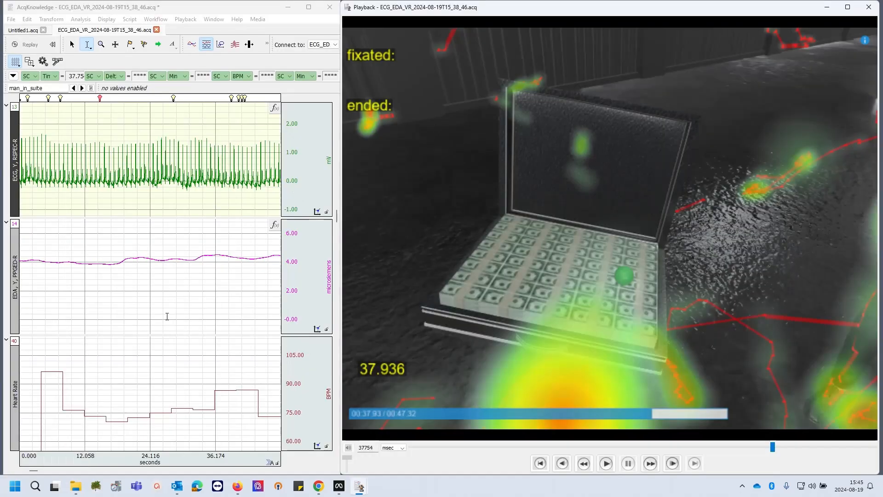
click(61, 100)
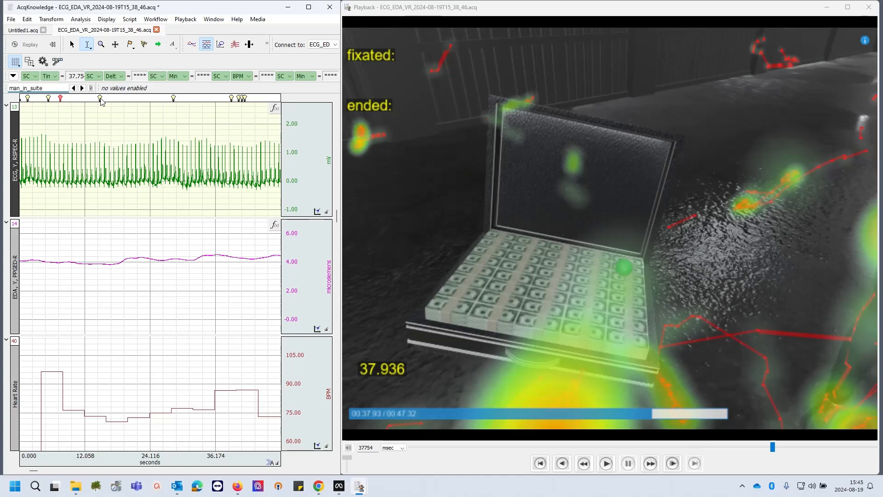
mouse_move(101, 100)
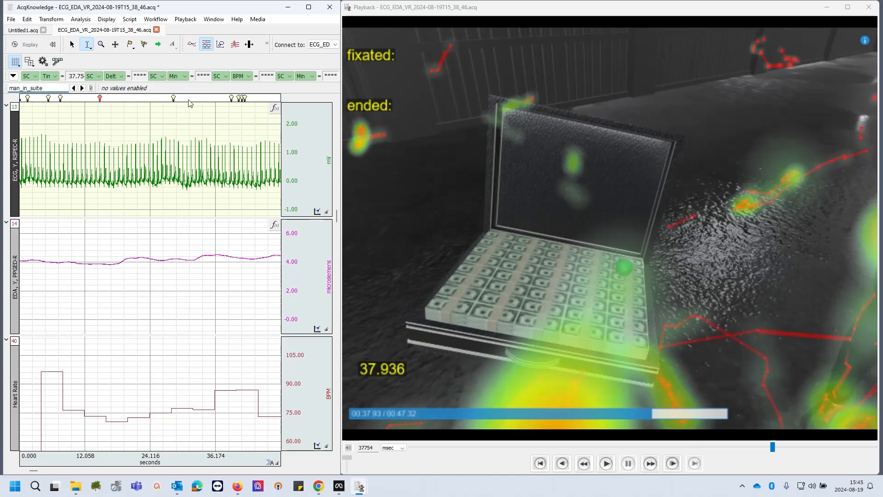
click(173, 99)
click(231, 99)
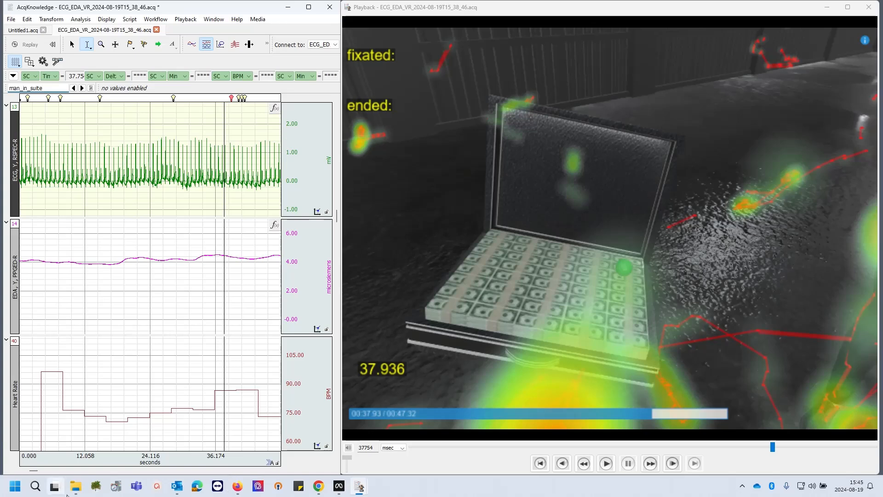
Open SightLab_VR.py from the BlankProject - kopia folder for editing in Vizard, continuing the evaluation license, and reposition the editor window.
mouse_move(76, 487)
click(72, 442)
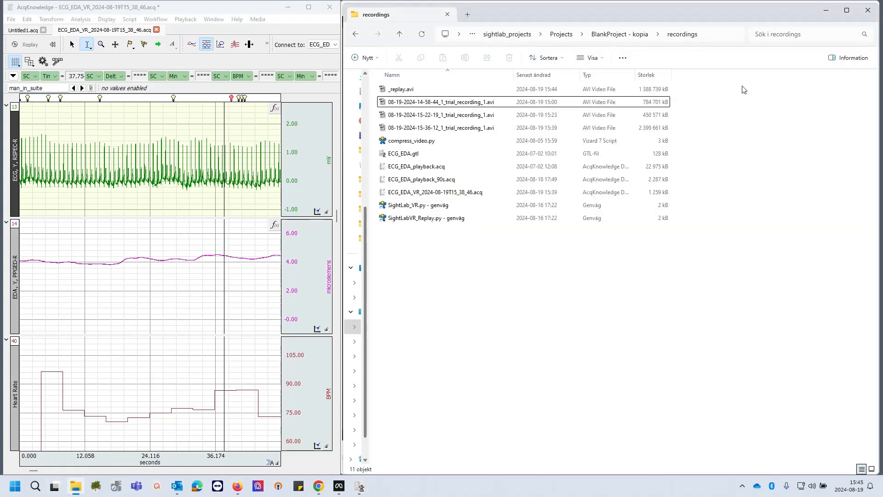
click(618, 35)
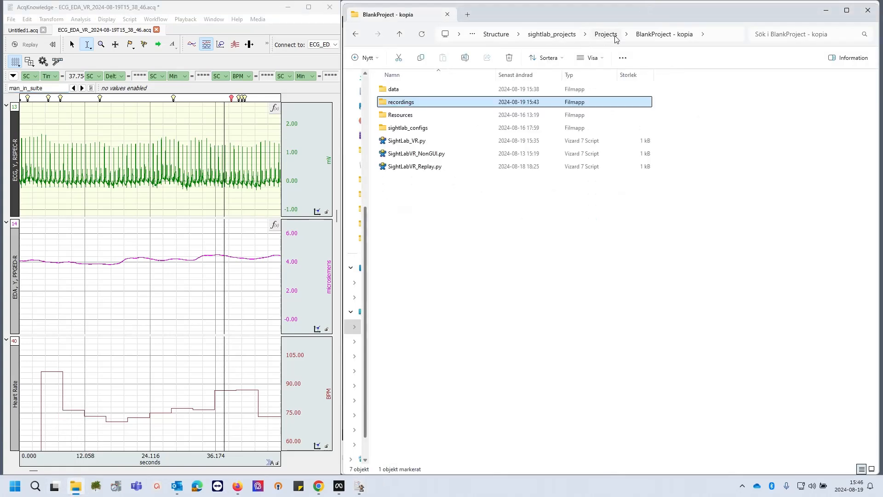
click(421, 143)
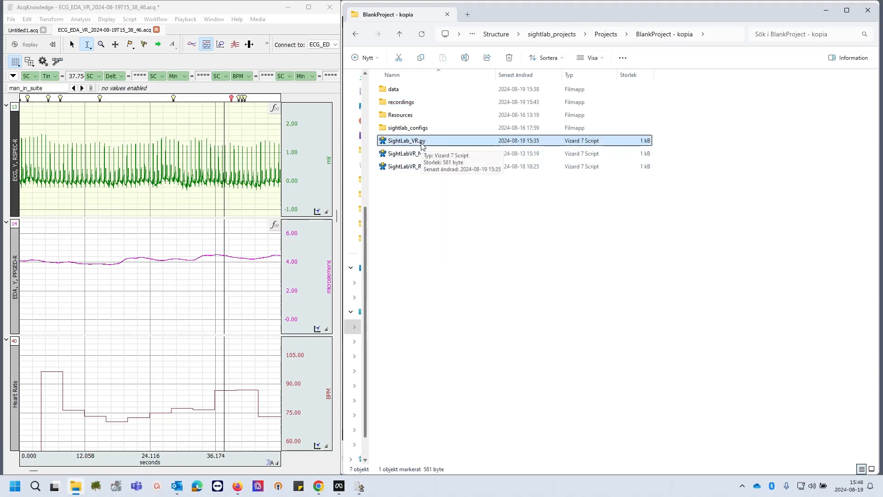
right_click(421, 144)
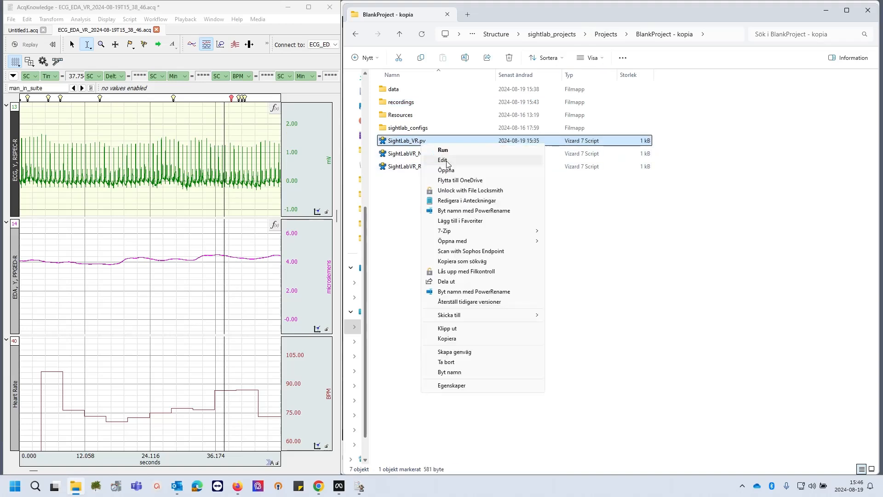
click(446, 164)
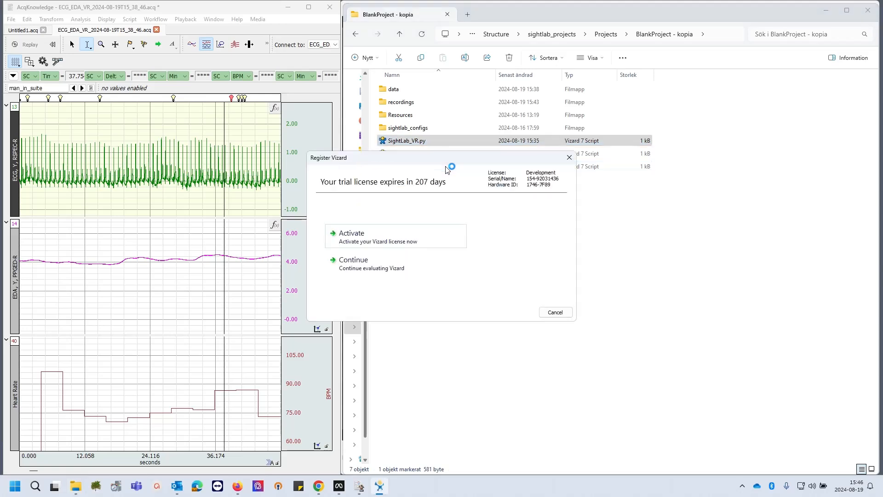
click(387, 268)
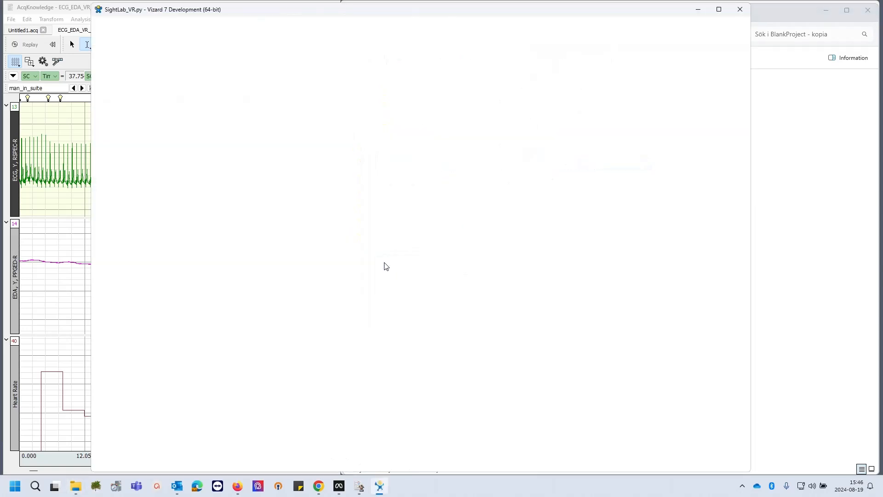
drag(382, 9, 419, 11)
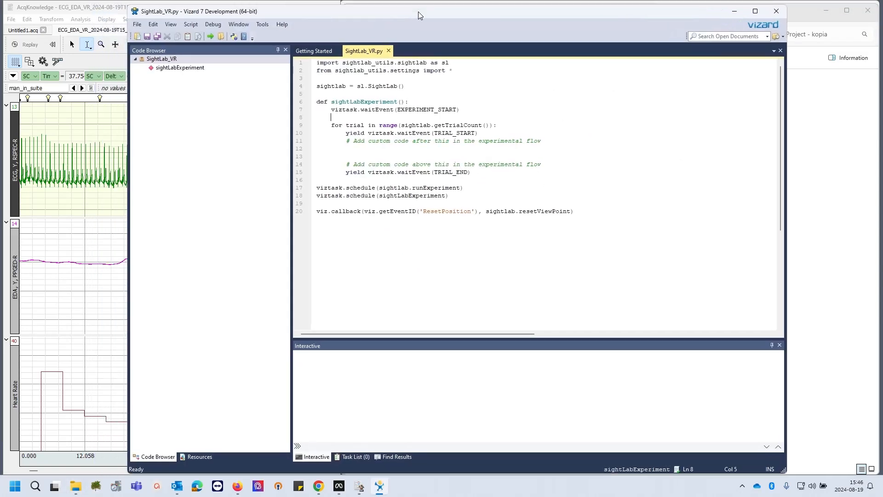
Insert three blank lines below the "Add custom code after this in the experimental flow" comment.
click(393, 148)
key(Return)
key(Return)
key(Return)
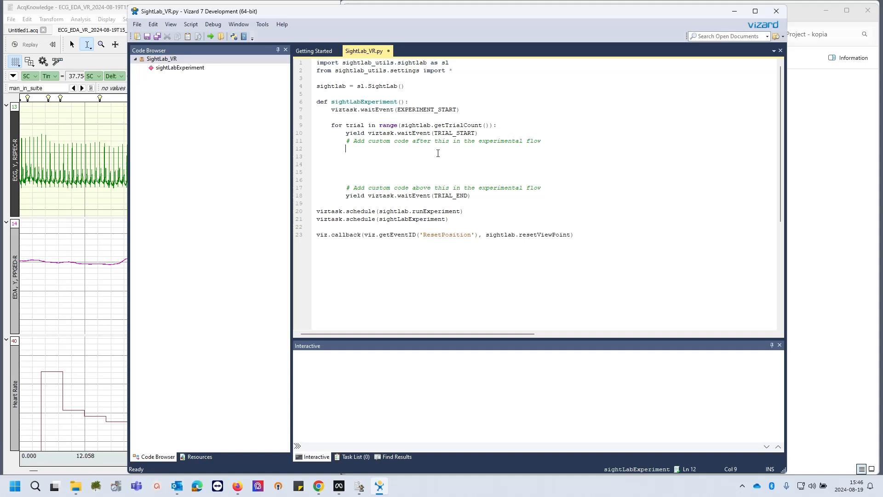
Begin a line under the "Add custom code after this" comment that assigns a variable named sound from the viz module.
text(soun)
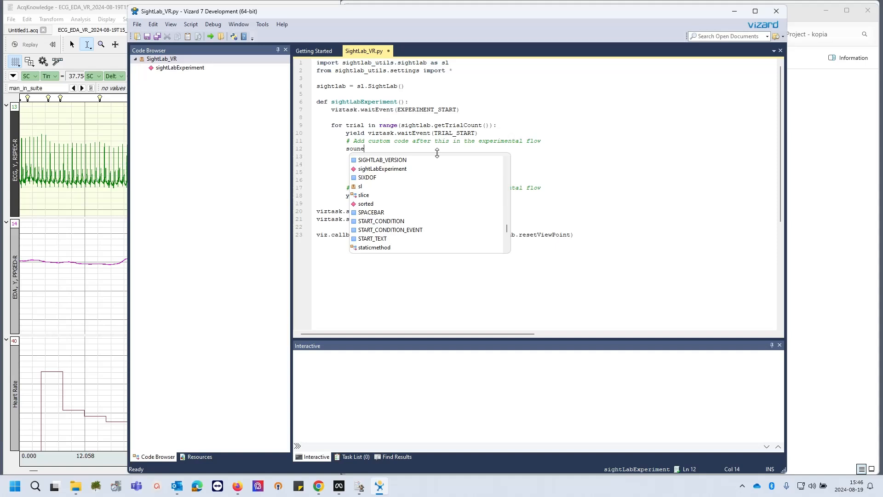
text(d = v)
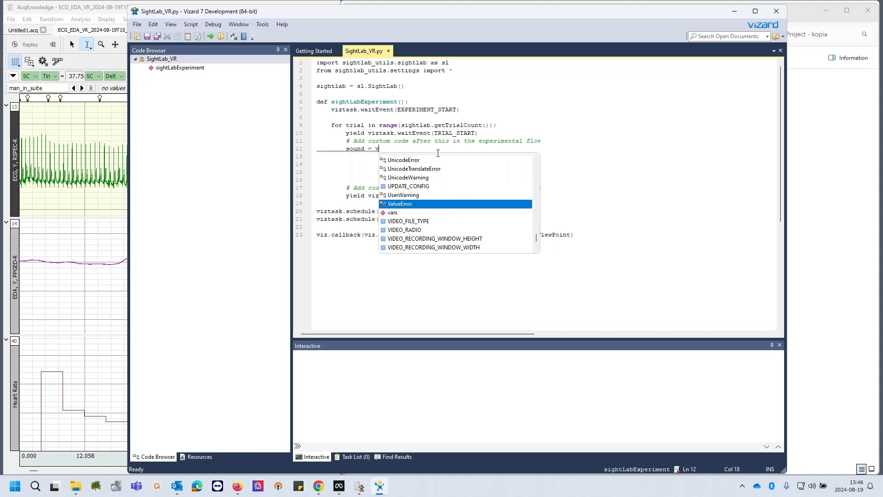
text(iz.au)
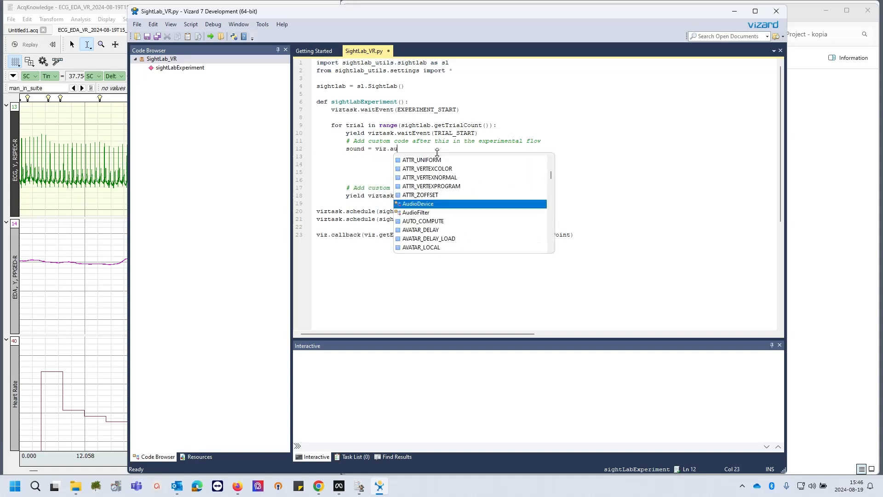
key(BackSpace)
text(u)
key(BackSpace)
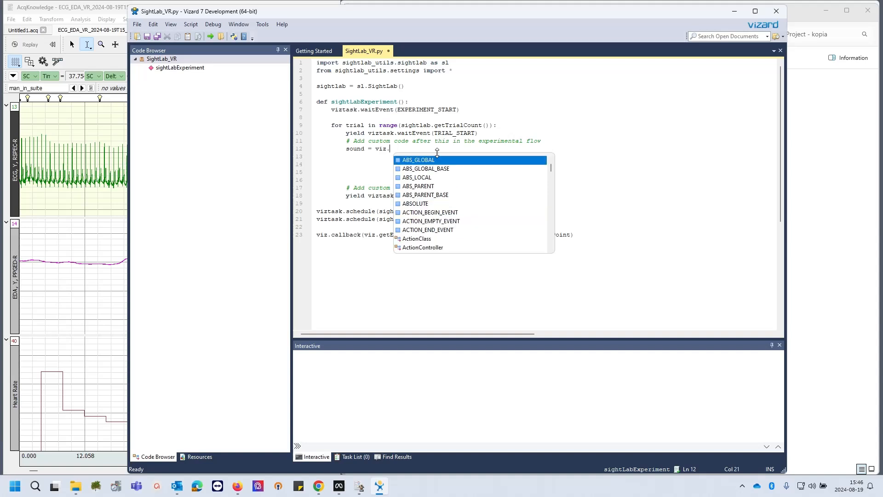
Complete the function name in the sound assignment as viz.addAudio, correcting any mistyped letters.
text(ddatu)
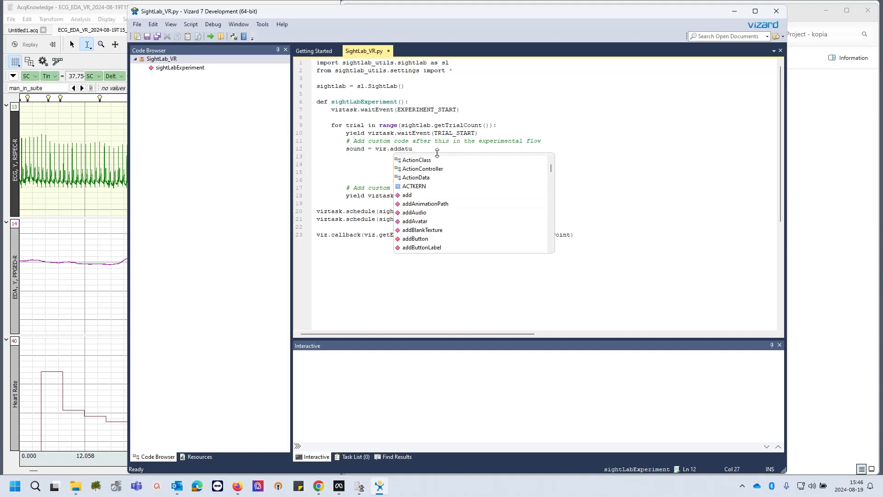
click(433, 213)
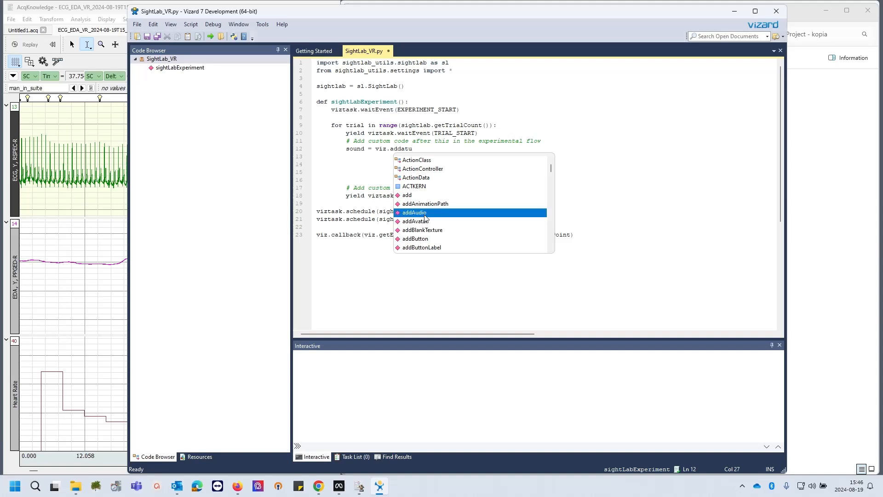
click(413, 143)
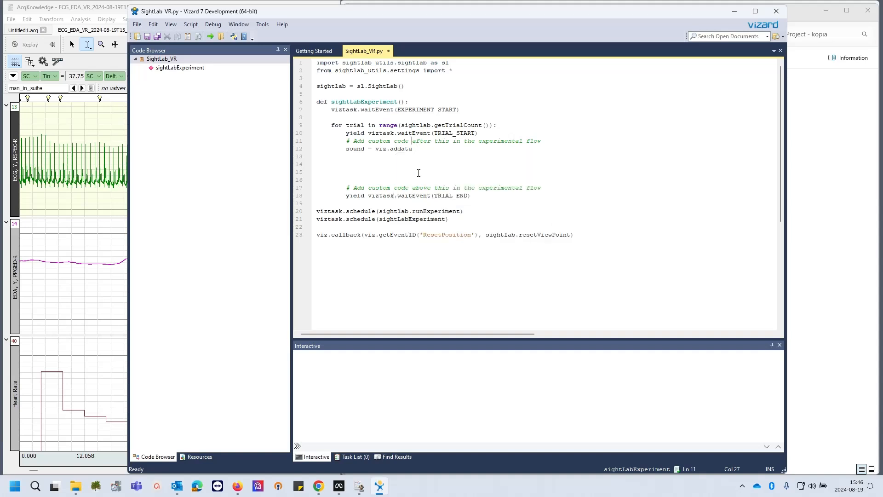
key(BackSpace)
key(BackSpace)
key(BackSpace)
key(BackSpace)
key(BackSpace)
key(BackSpace)
text(a)
text(add)
click(427, 222)
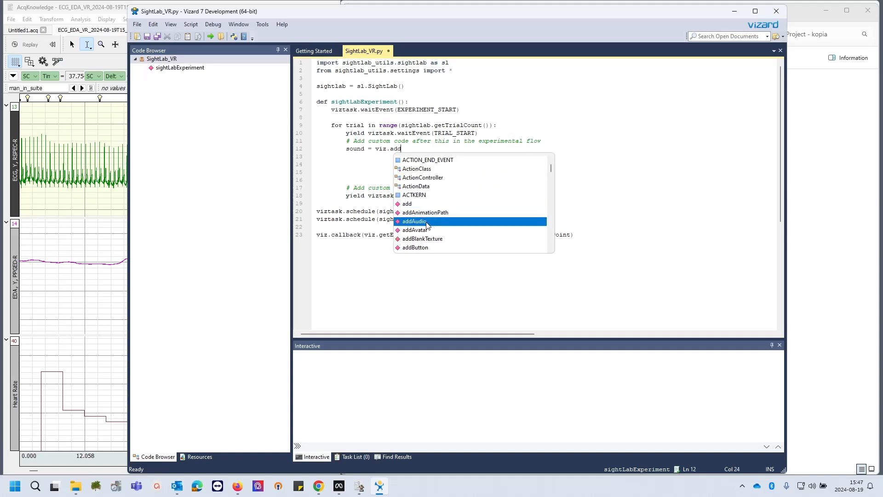
key(Return)
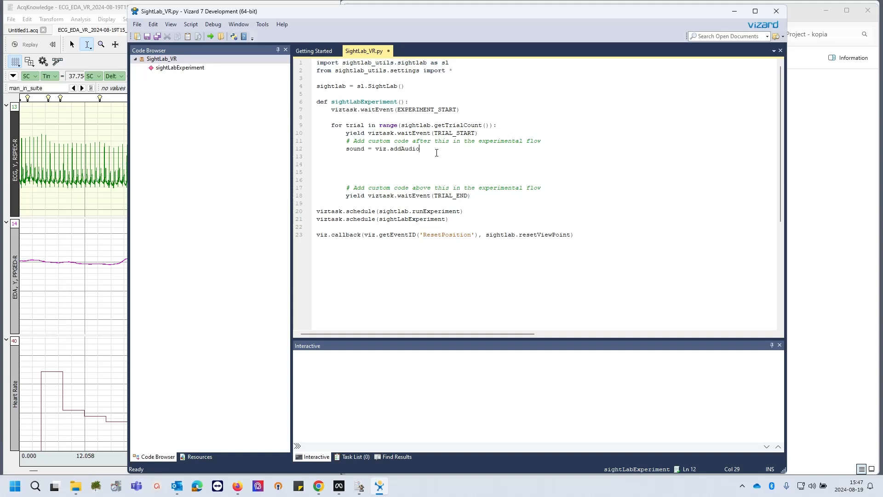
Open the addAudio argument and enter the quoted path 'Resources/media/ as its beginning.
text(()'Resrouces)
key(Insert)
key(BackSpace)
key(BackSpace)
key(Right)
key(BackSpace)
key(BackSpace)
key(BackSpace)
key(BackSpace)
text(r)
key(BackSpace)
text(ources/media/)
Copy the name of the horror-ambience MP3 file from the project's Resources/media folder in File Explorer.
click(78, 486)
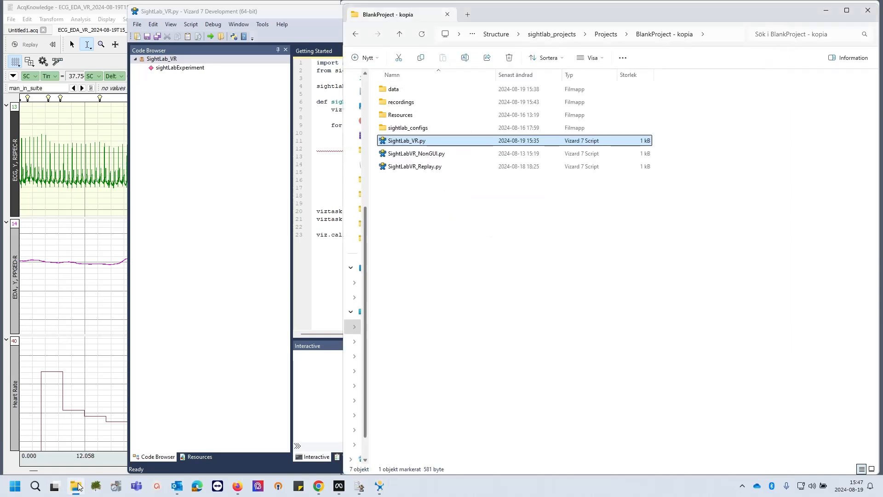
double_click(415, 115)
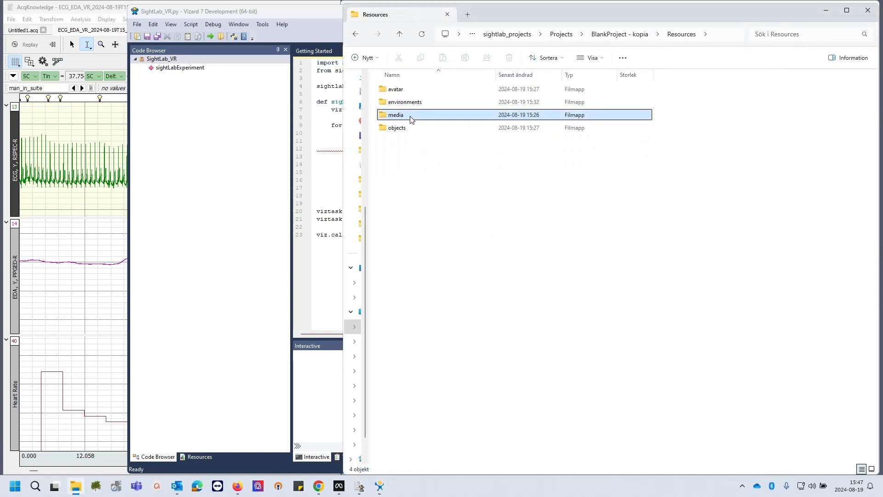
double_click(412, 116)
click(430, 90)
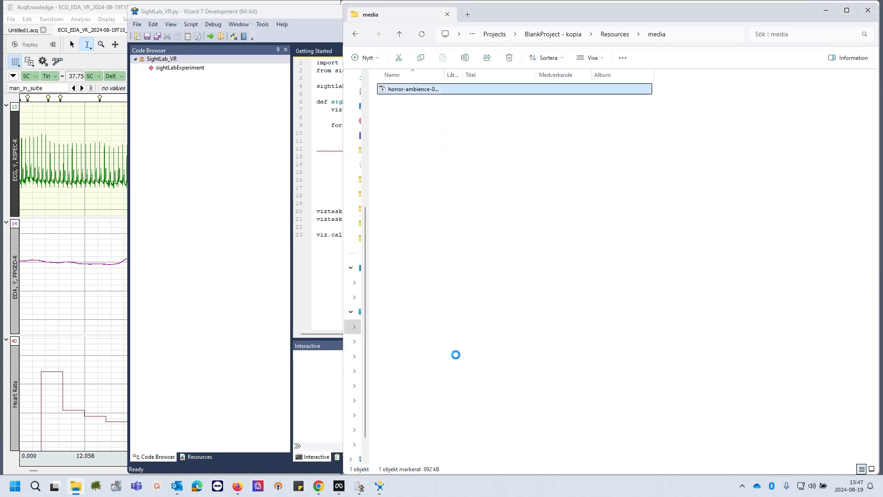
key(shift+F10)
click(456, 347)
key(ctrl+c)
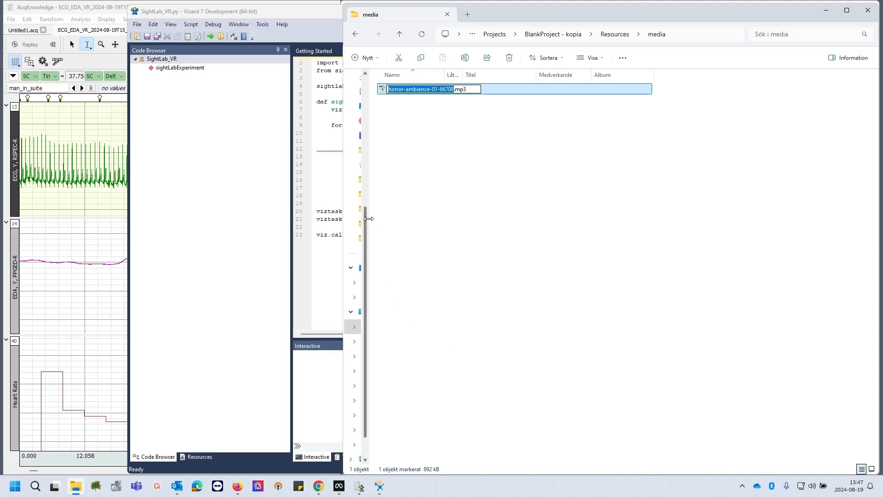
Return to Vizard and complete the audio path with the pasted file name, the .mp3 extension, and the closing quote and parenthesis.
click(339, 155)
click(485, 148)
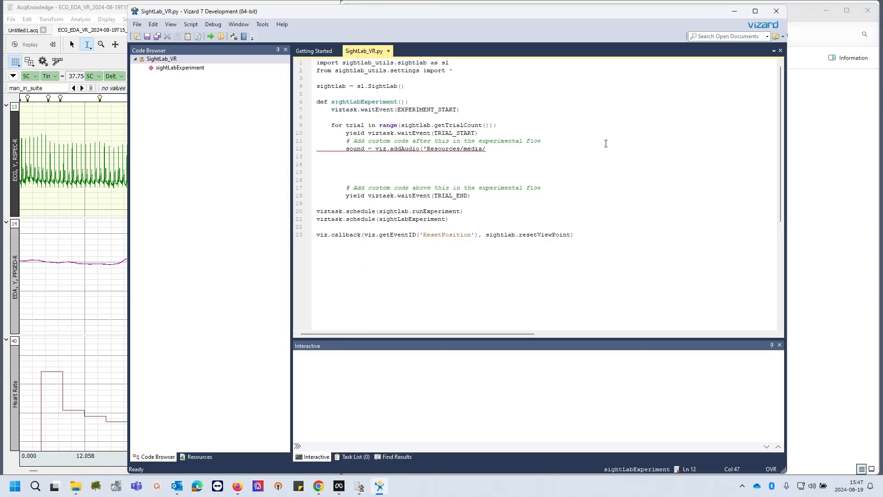
key(ctrl+v)
text(.mp3)
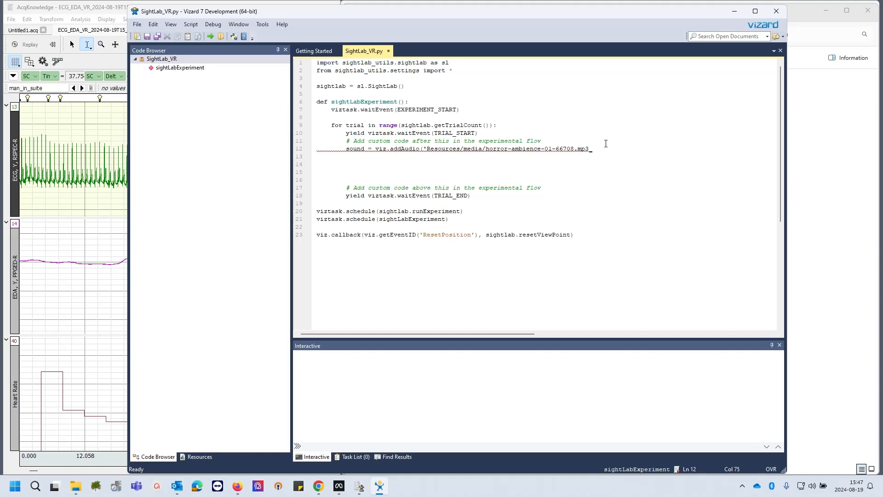
text('))
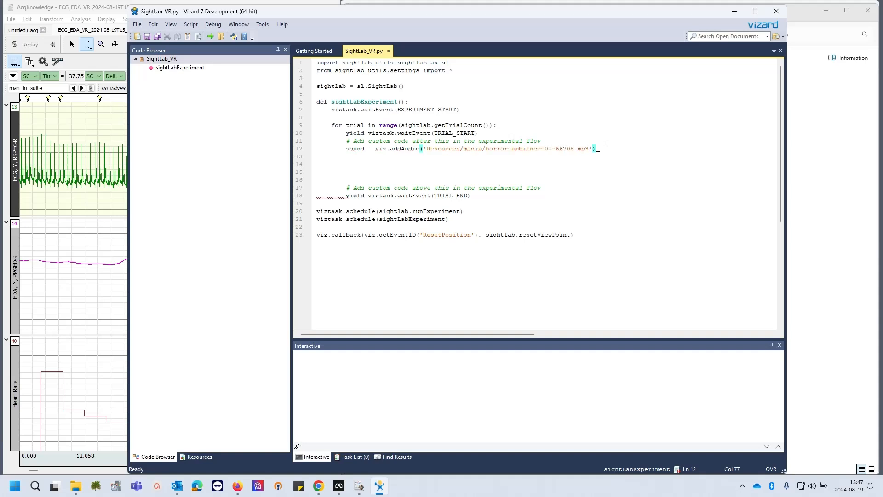
Add the line sound.loop(viz.ON) below the addAudio line.
key(Return)
text(sound)
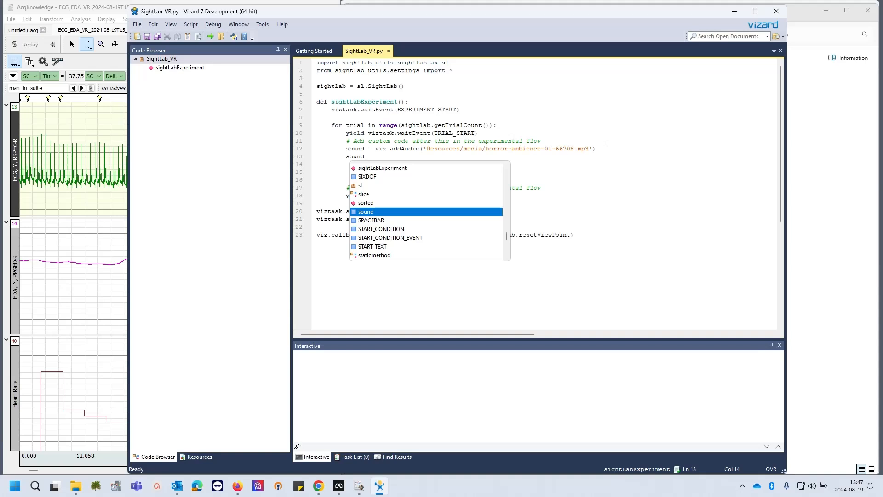
text(.loop)
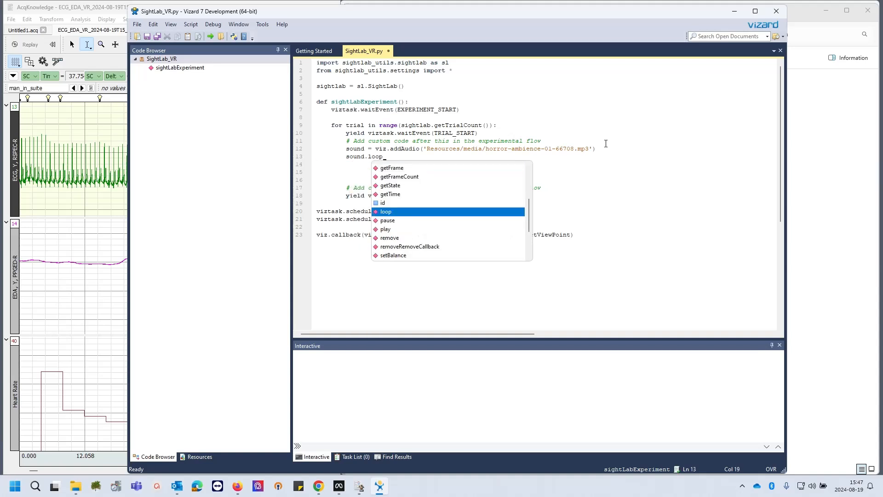
text(())
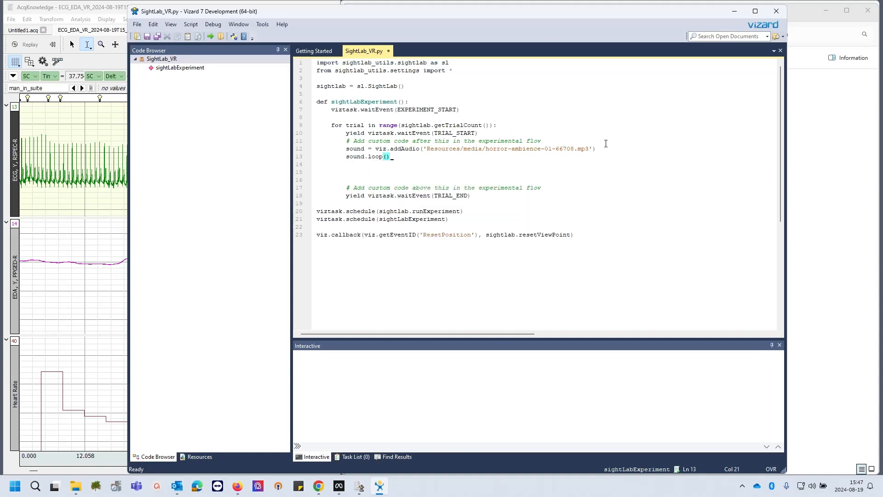
text(vx)
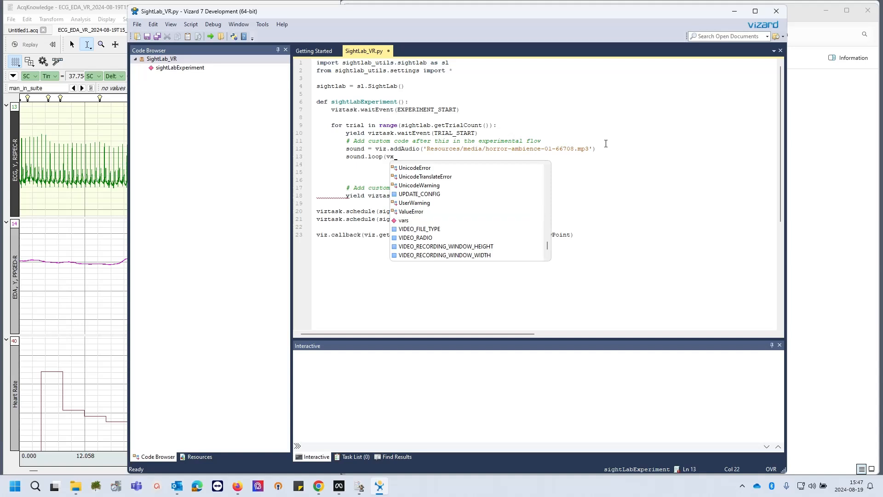
key(BackSpace)
text(iz-)
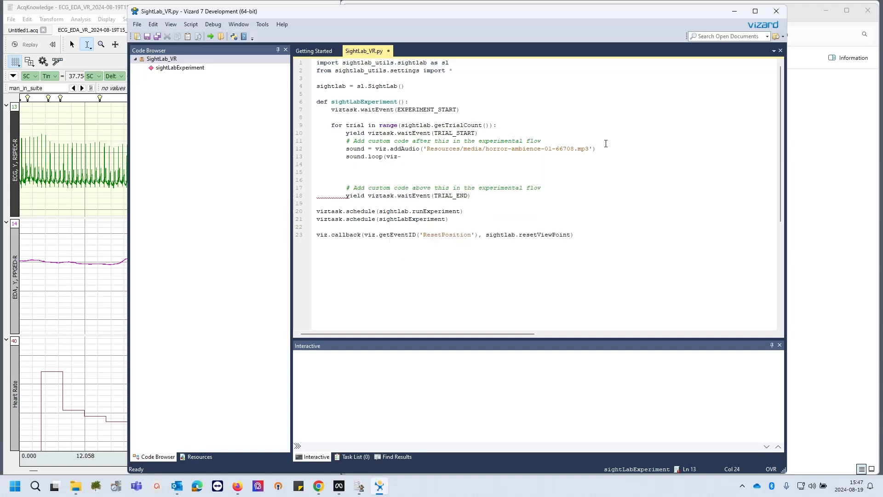
key(BackSpace)
text(.ON))
key(Return)
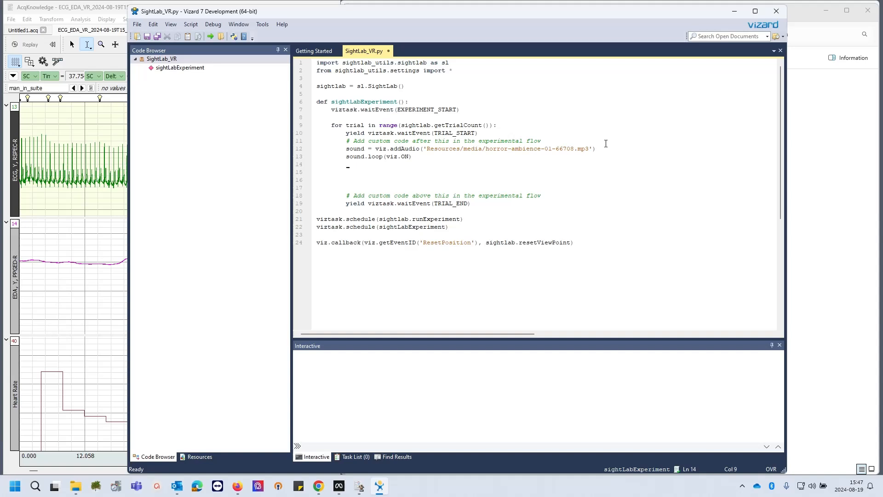
Add the line sound.volume(0.5) below the loop line.
text(sound)
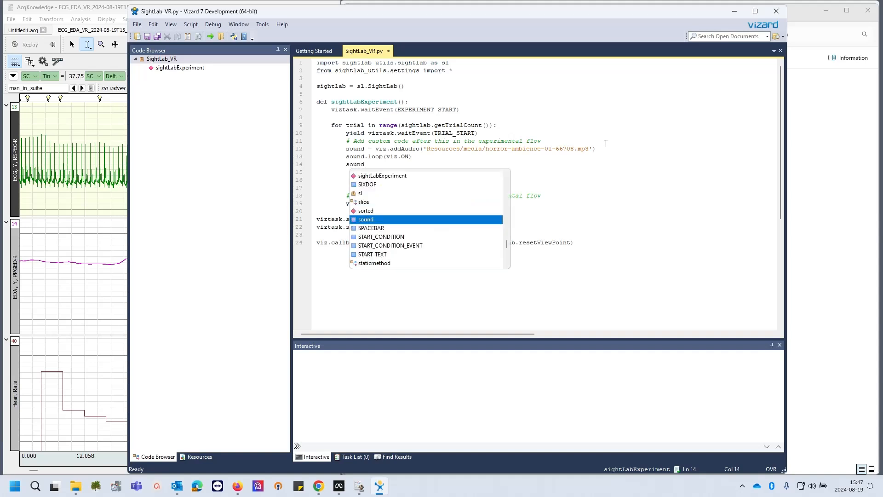
text(.volume)
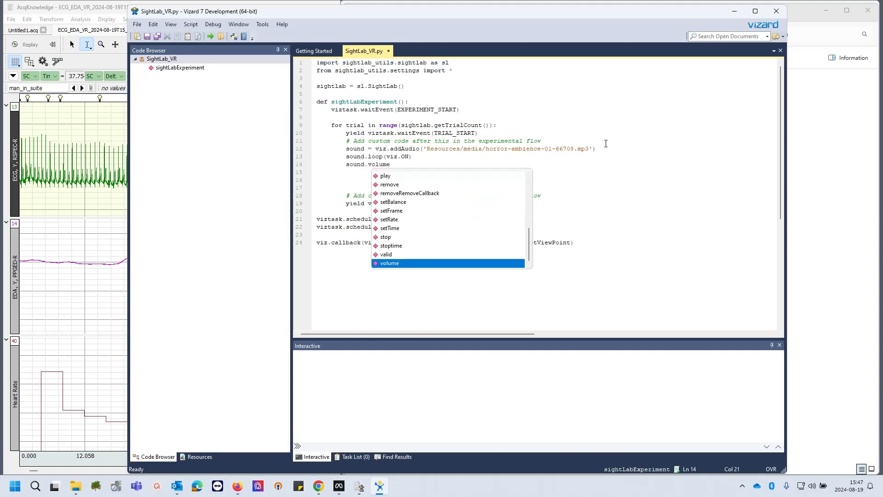
key(Escape)
text(()
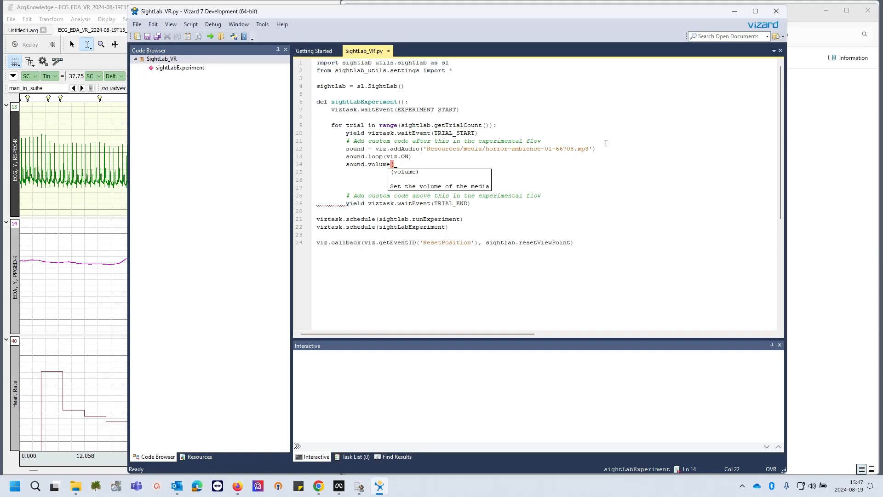
text(0.5))
key(Return)
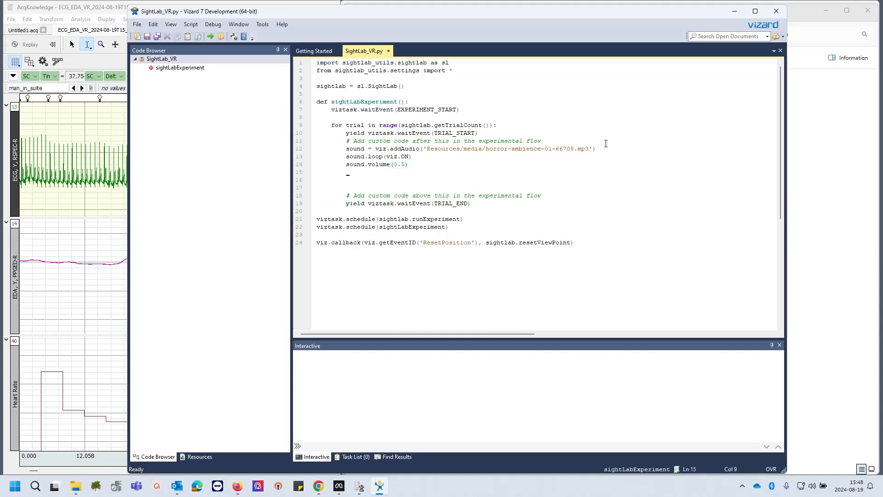
Add the line sound.play() below the volume line.
text(sound.pl)
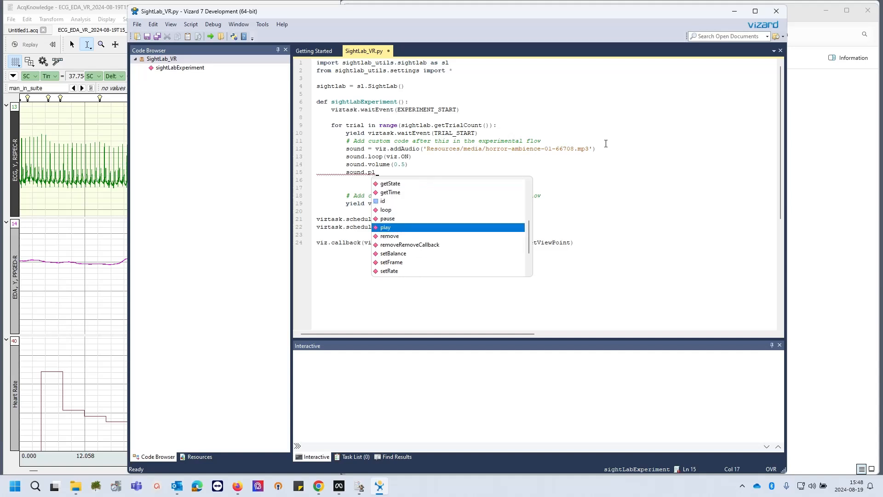
text(ay())
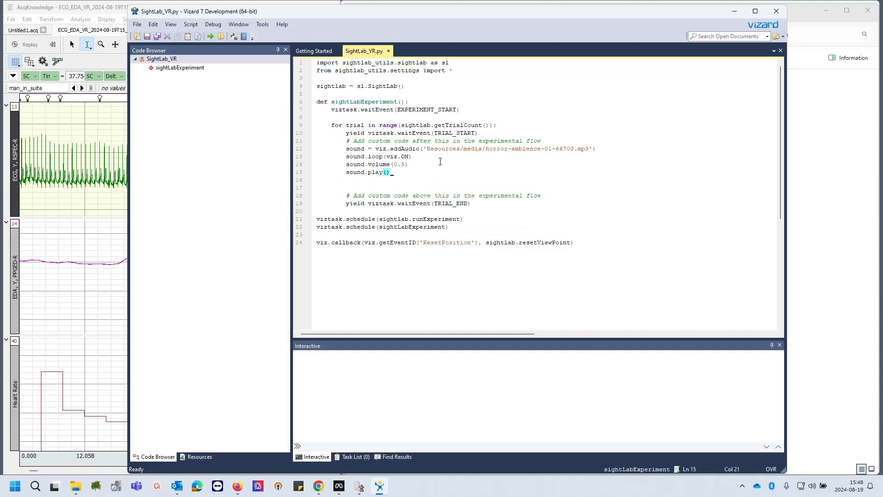
key(Return)
Run the script with a chosen hardware configuration and continue past the scene setup with BIOPAC Markers turned off.
click(214, 36)
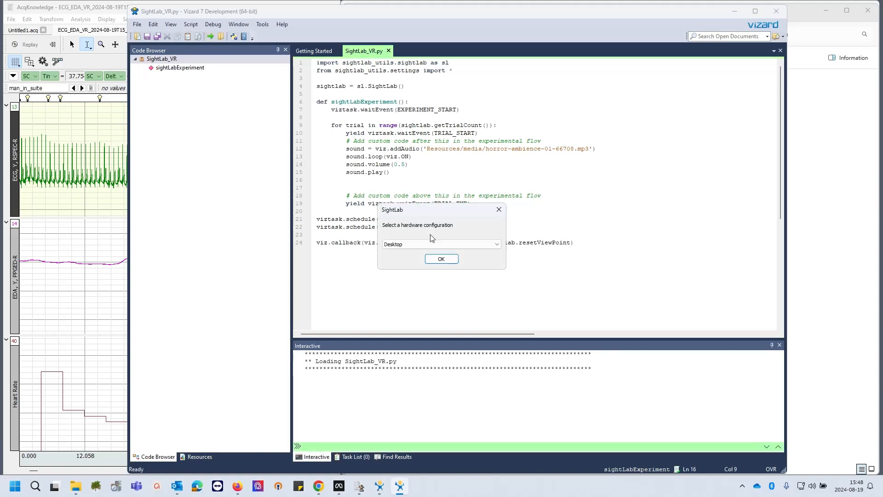
click(433, 244)
click(457, 264)
click(441, 259)
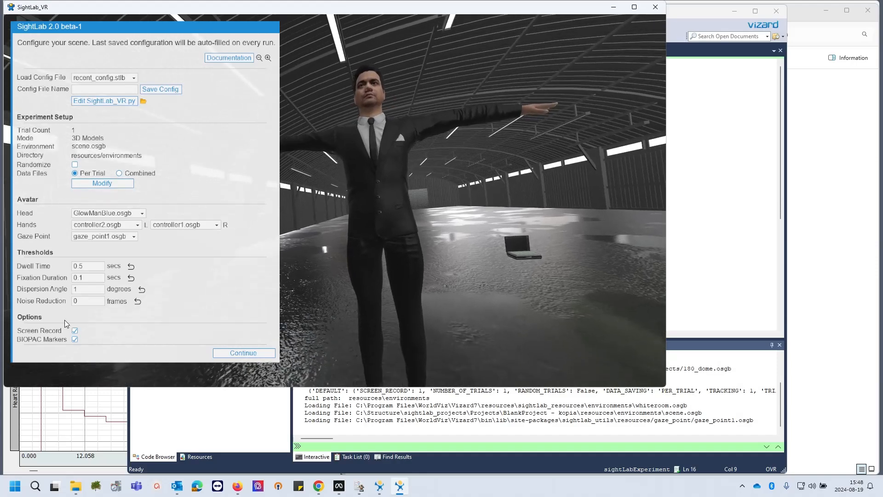
click(74, 340)
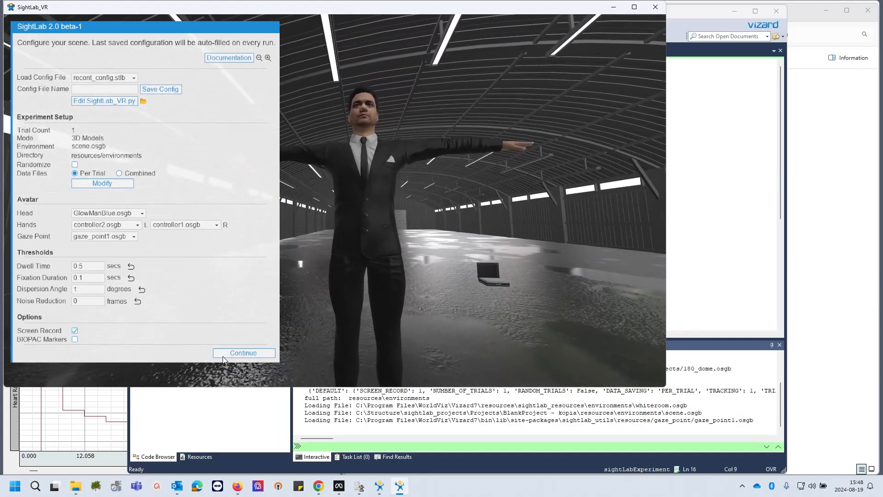
click(233, 356)
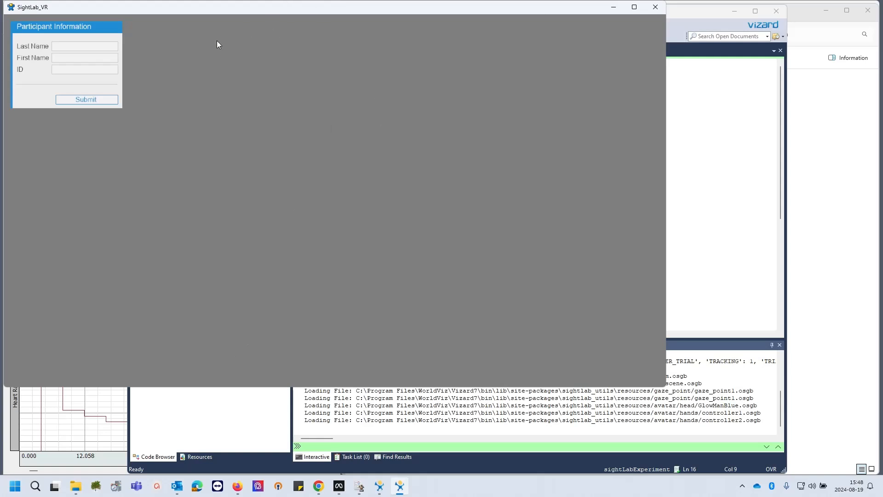
Fill in the participant's last name, first name and ID, and submit the participant information.
click(65, 48)
text(l)
click(67, 57)
text(l)
click(66, 68)
text(1)
click(74, 98)
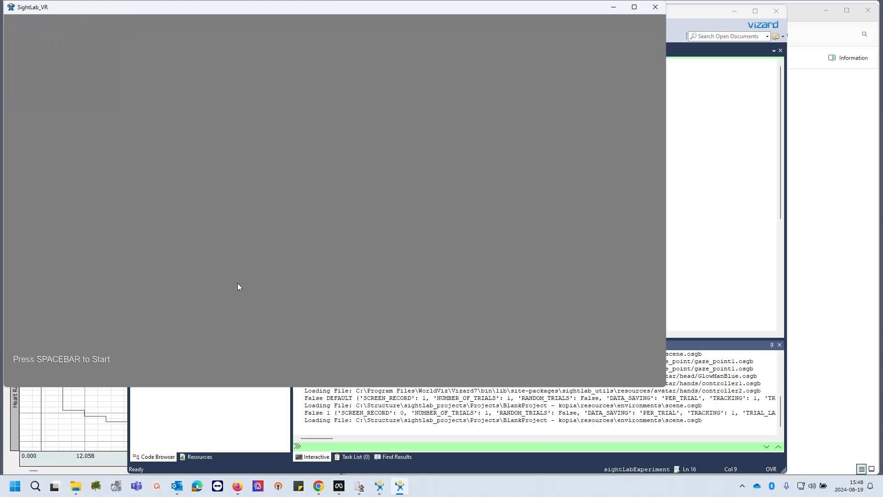
Start the trial to test the added sound, and exit the experiment once it is complete.
key(space)
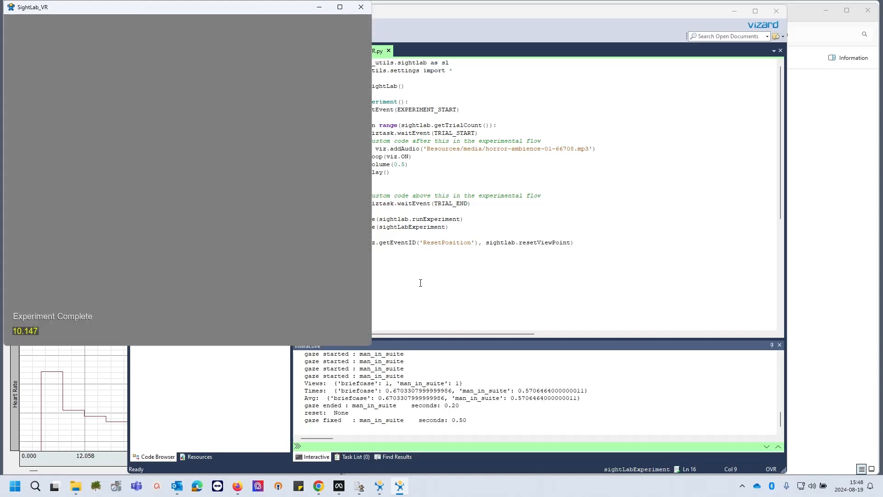
key(Escape)
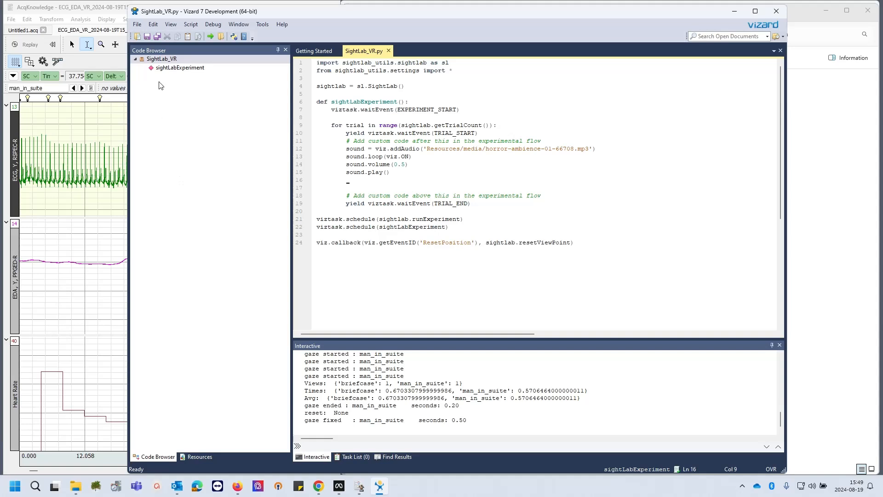
Switch back to AcqKnowledge and bring the ECG_EDA_VR recording and its Playback window to the front.
click(88, 3)
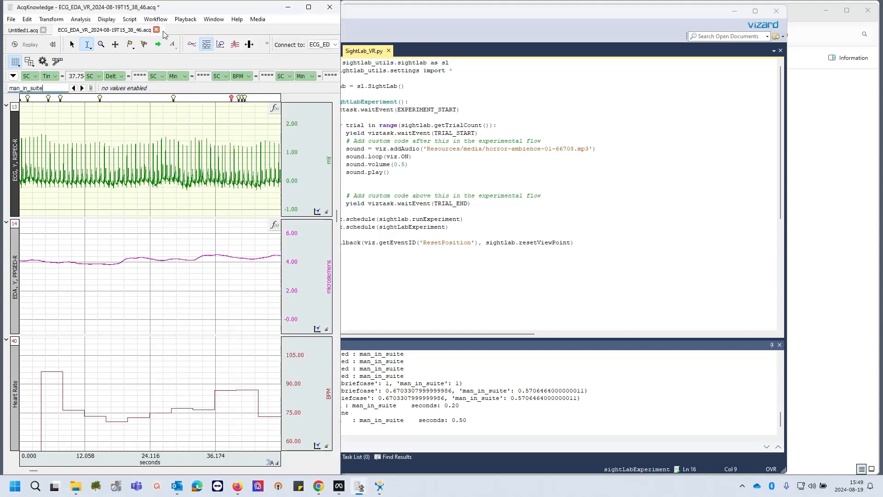
click(776, 2)
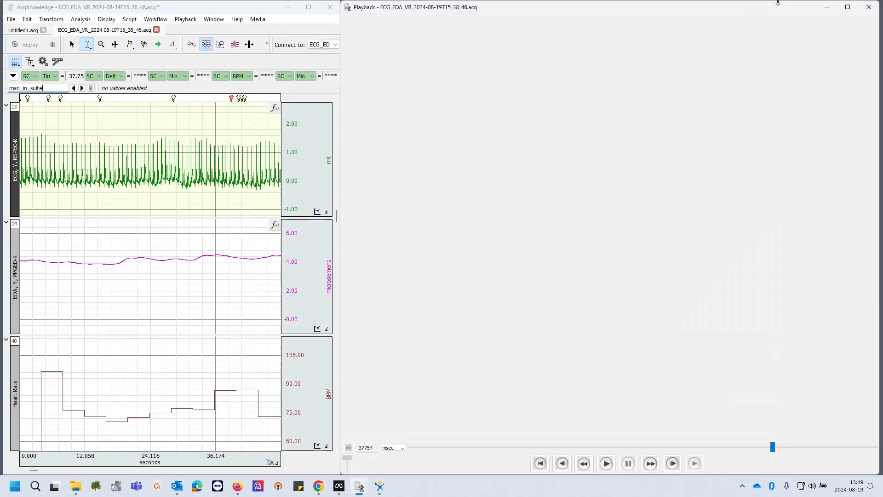